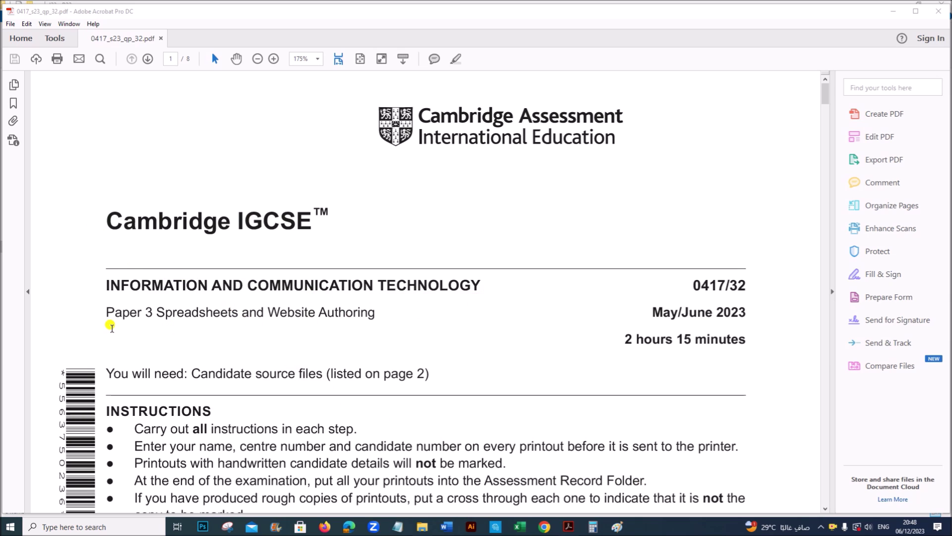
Read the Task 4 introduction and question 8's opening instructions on page 6 of the exam paper, checking the j2332project sheet in Excel
left_click_drag(652, 307, 748, 284)
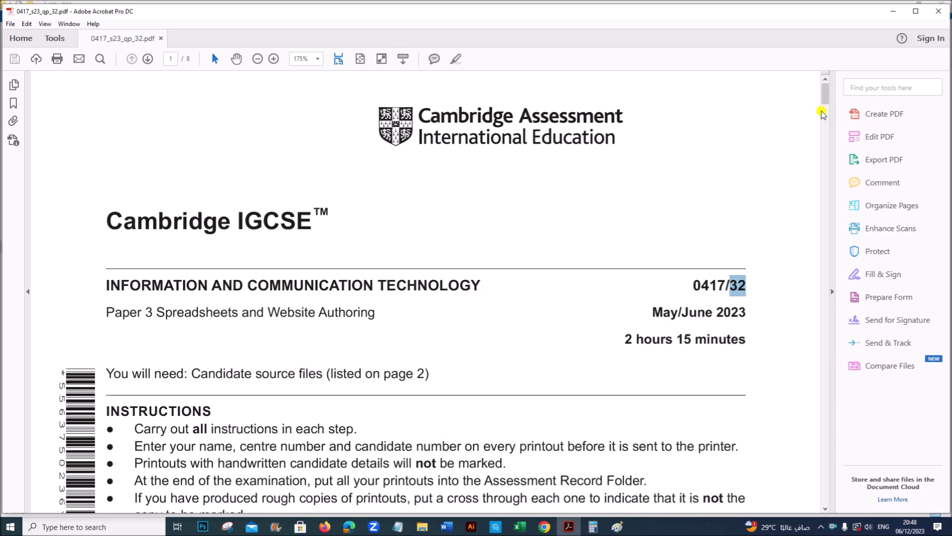
left_click_drag(825, 83, 831, 366)
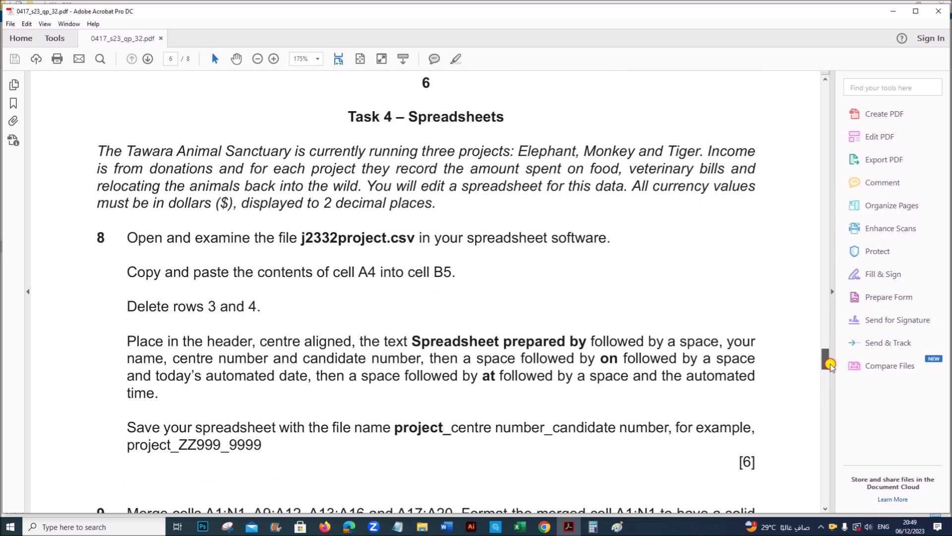
left_click_drag(831, 366, 831, 366)
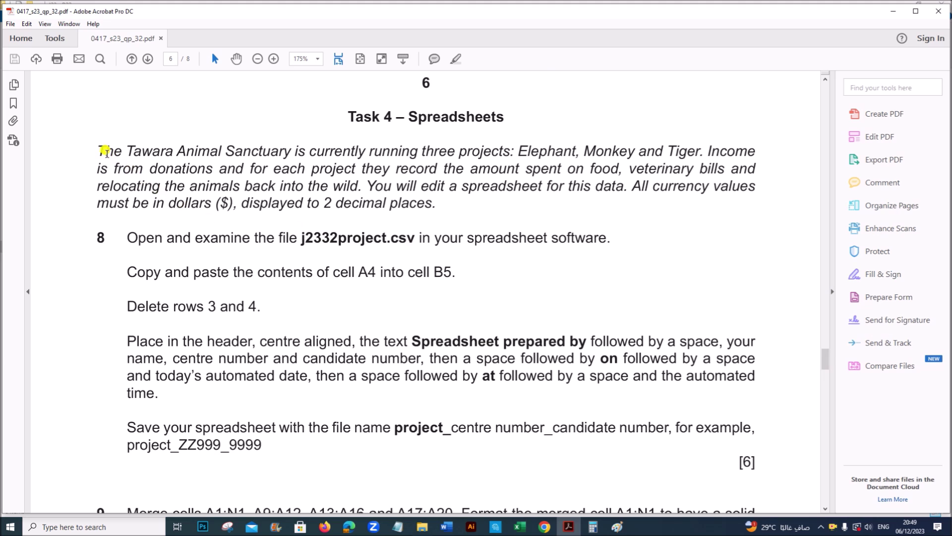
left_click_drag(96, 148, 691, 153)
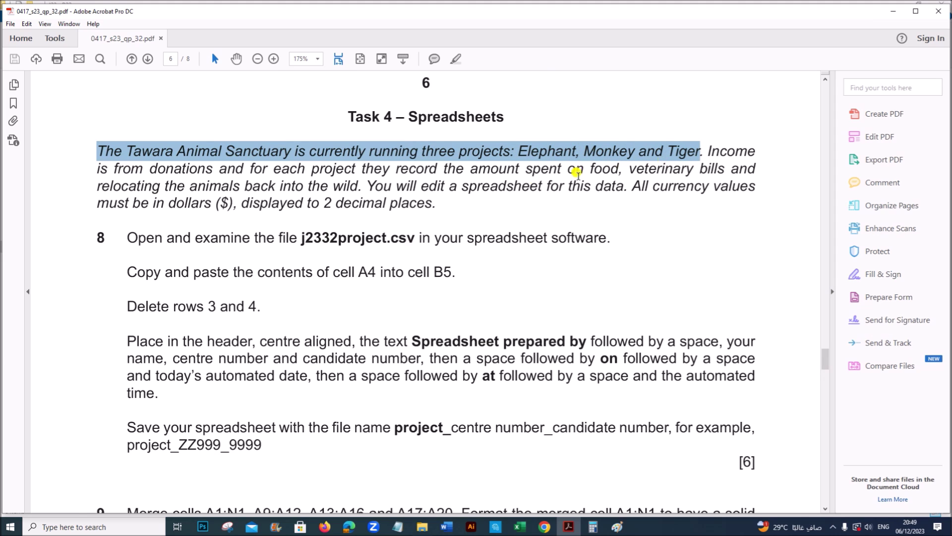
left_click_drag(150, 170, 330, 173)
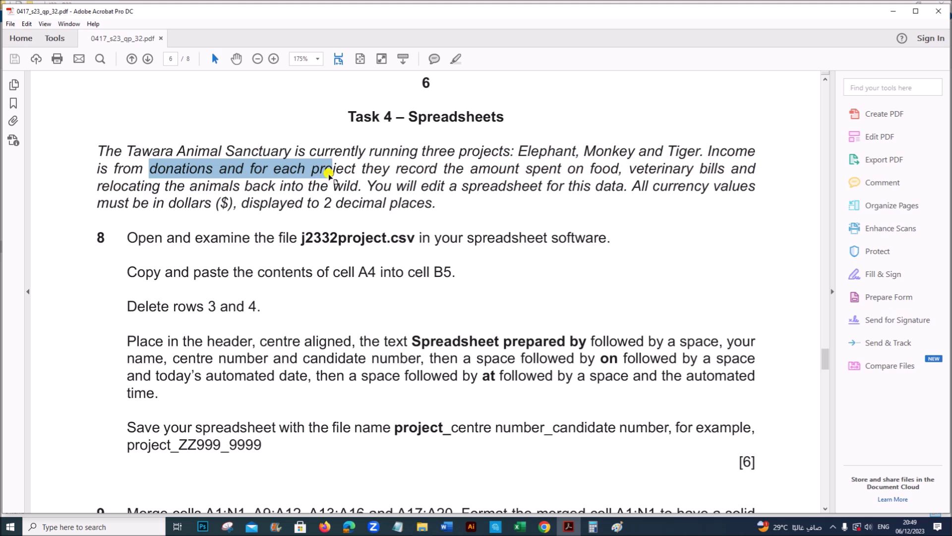
left_click(310, 221)
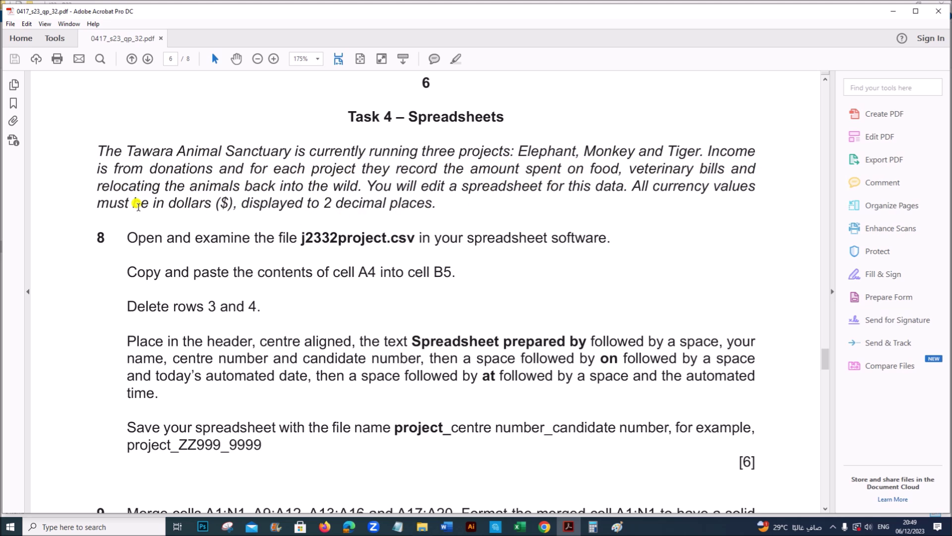
left_click_drag(153, 204, 421, 206)
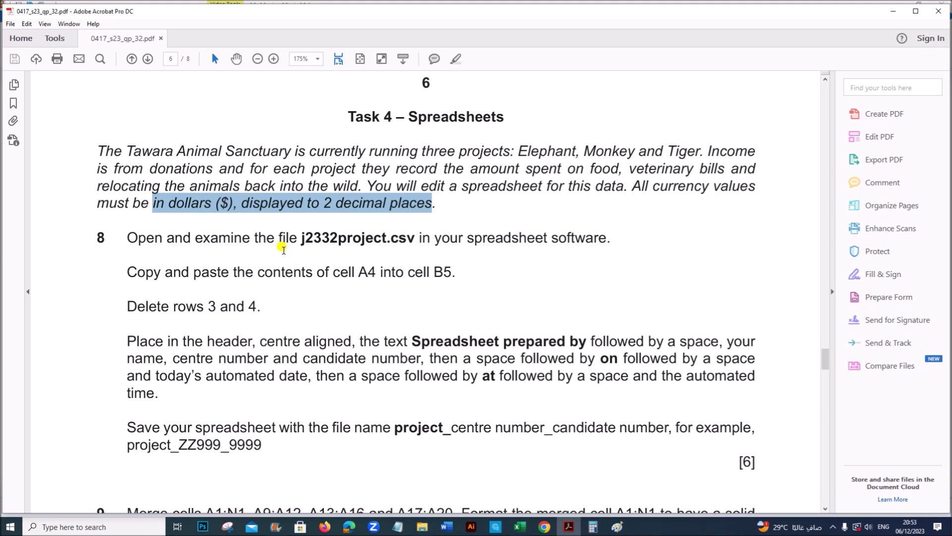
left_click(283, 250)
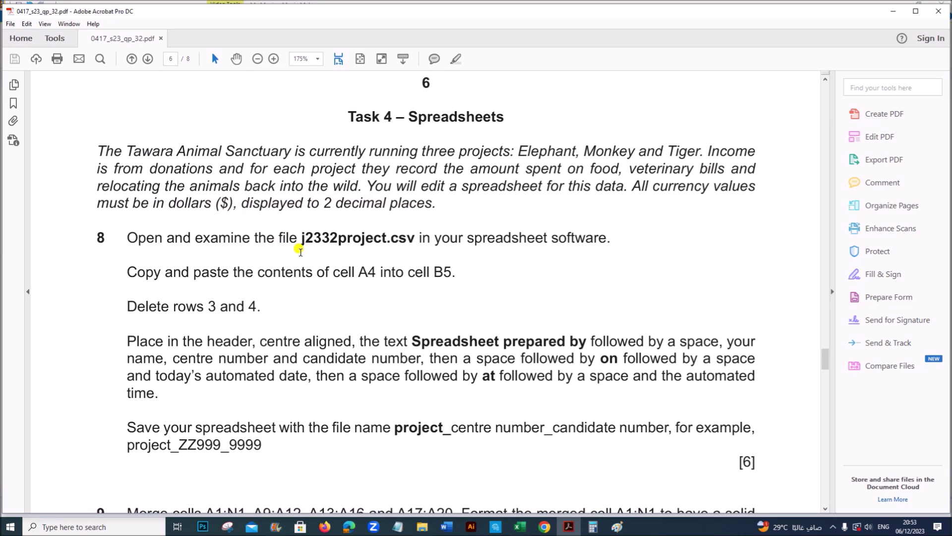
left_click_drag(302, 238, 414, 242)
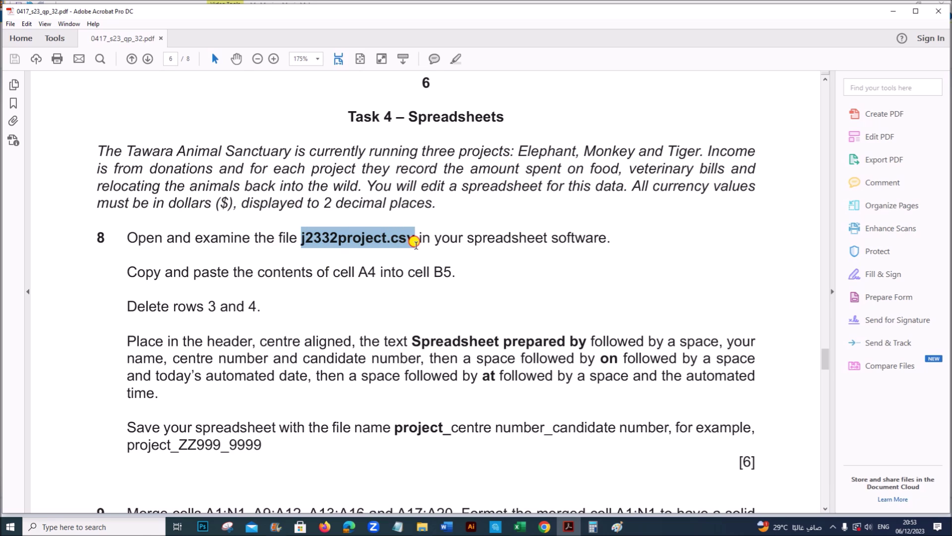
left_click(520, 526)
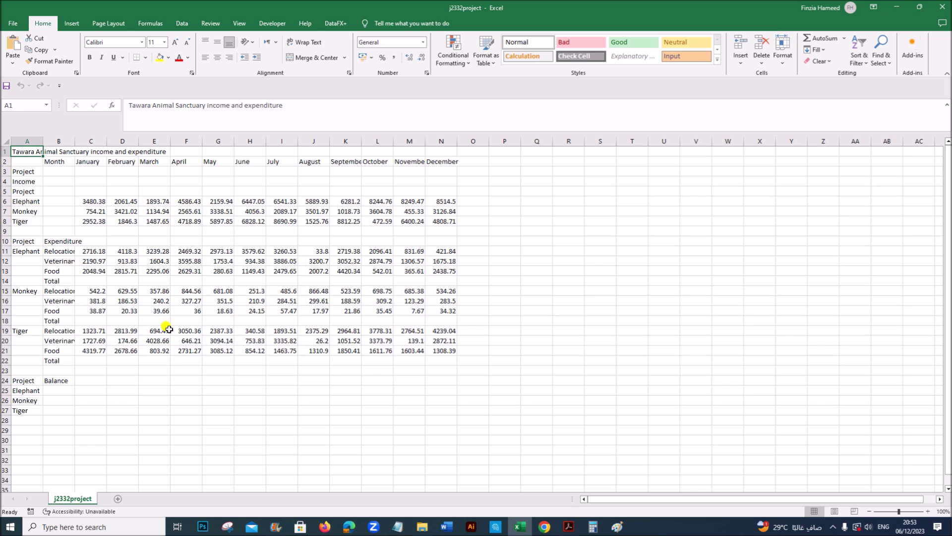
left_click(569, 527)
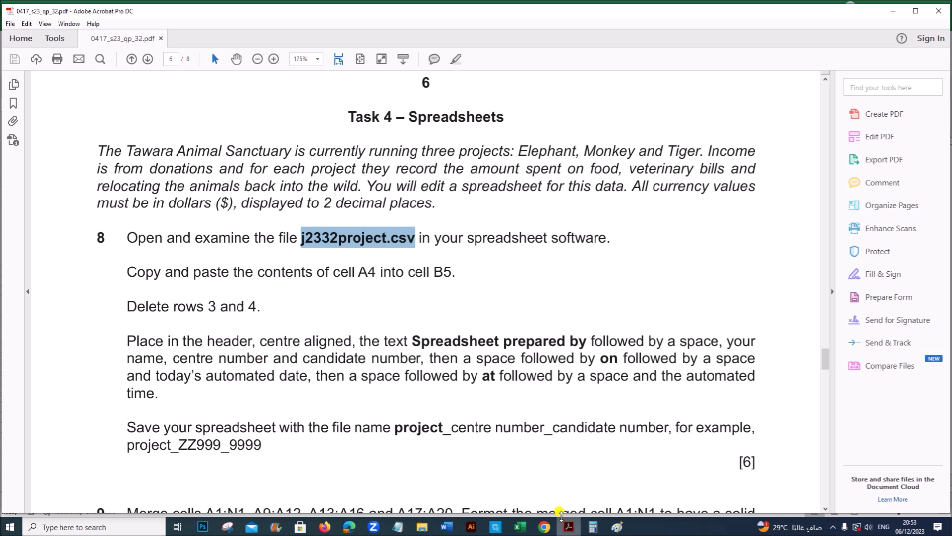
left_click(428, 272)
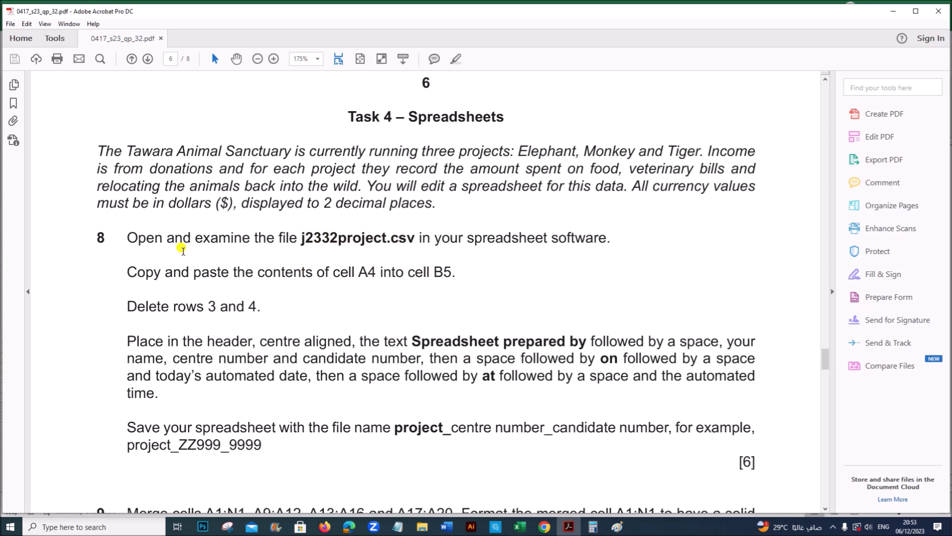
left_click(300, 290)
left_click_drag(143, 272, 447, 270)
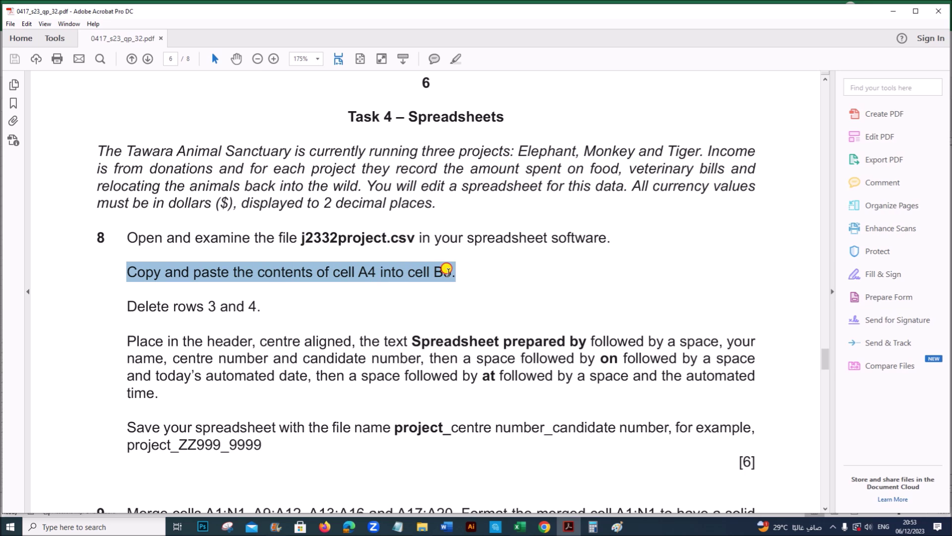
Switch to the j2332project workbook in Excel and autofit the width of all columns to their contents
left_click(518, 524)
left_click(441, 390)
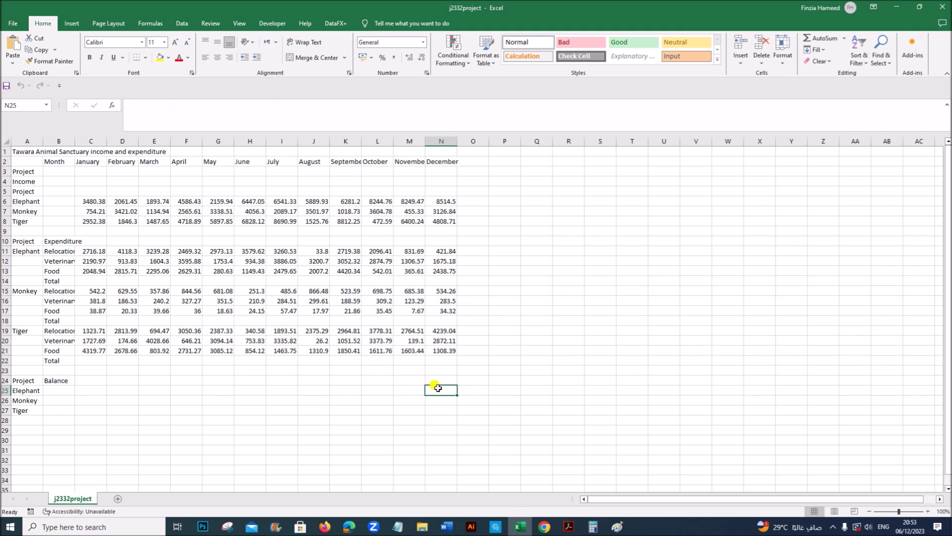
left_click(6, 141)
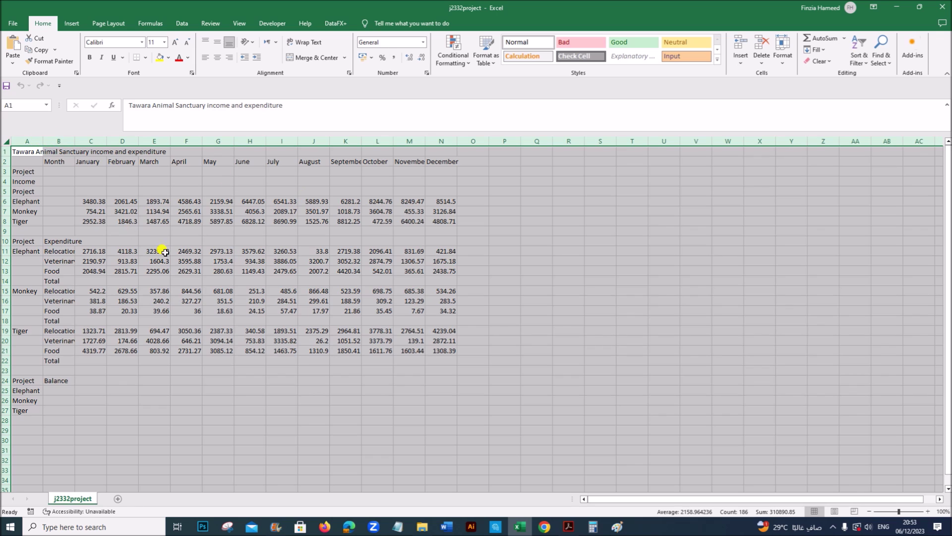
double_click(43, 140)
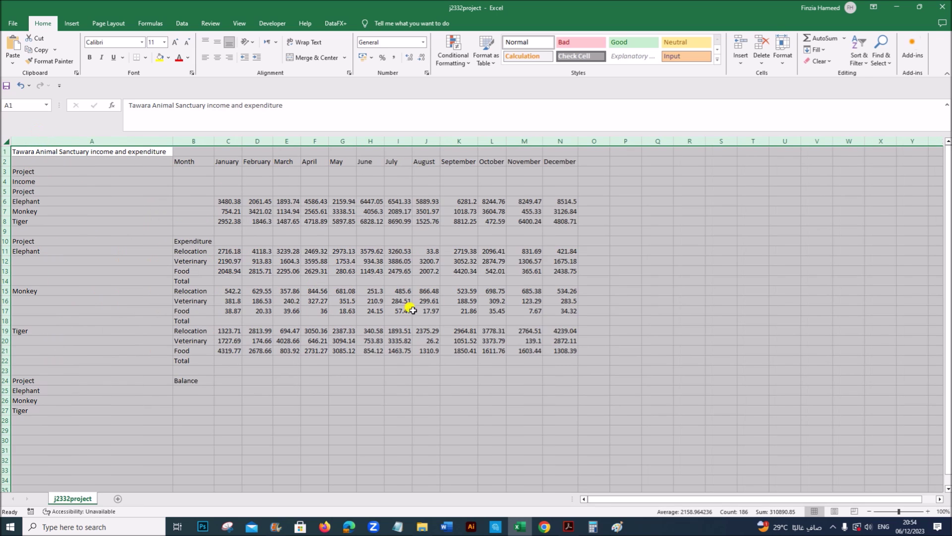
left_click(419, 311)
left_click(927, 511)
left_click(928, 511)
left_click(928, 512)
left_click(928, 511)
scroll(399, 418, "up", 1)
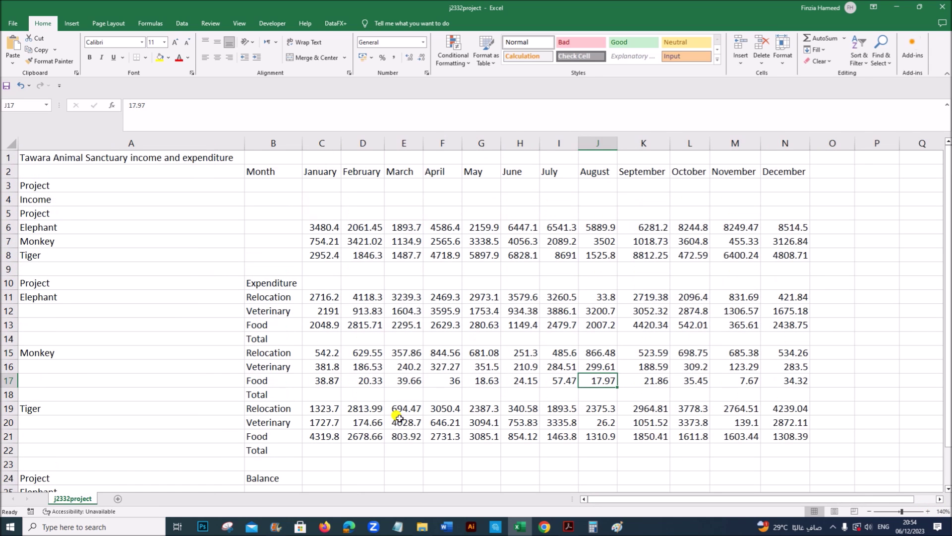
left_click(367, 349)
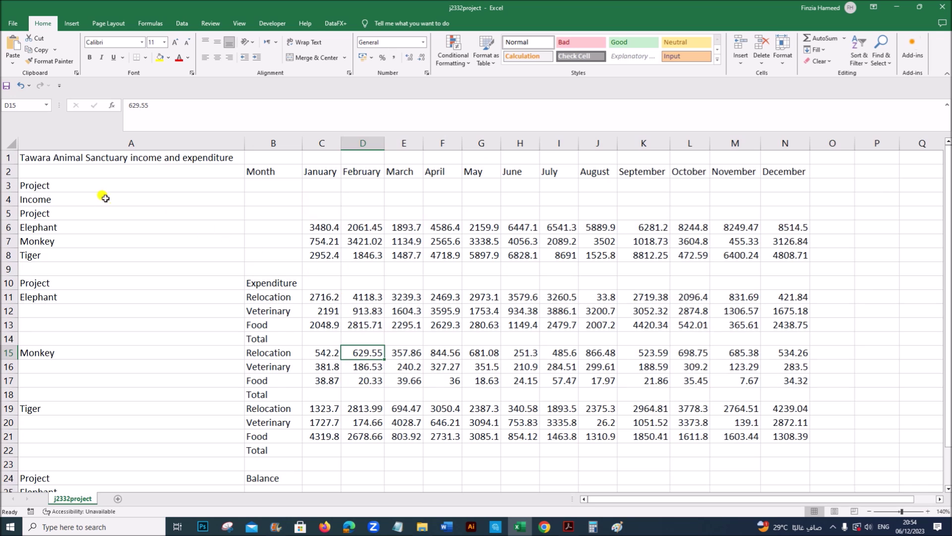
Check the copying instruction in the exam paper, then copy the contents of cell A4 into cell B5 in Excel
left_click(568, 527)
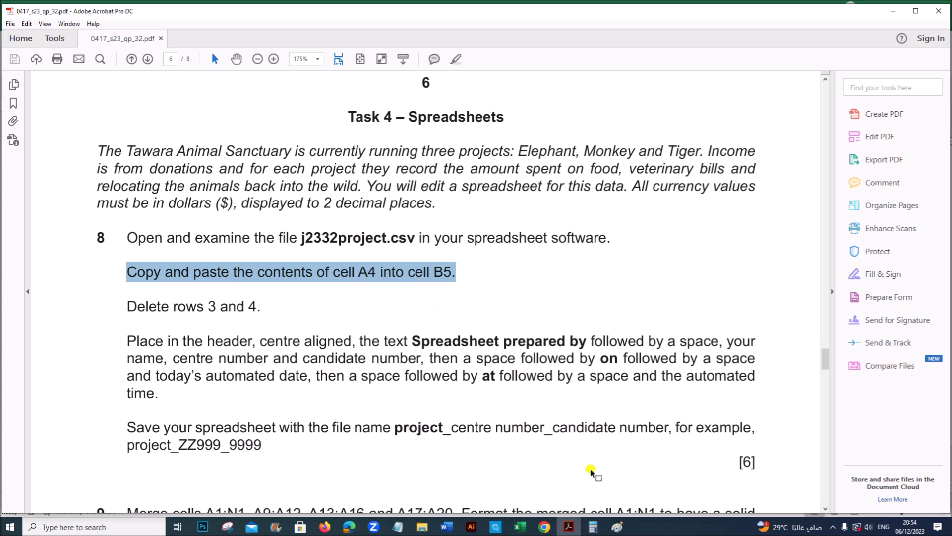
left_click(520, 527)
left_click(182, 268)
left_click(65, 200)
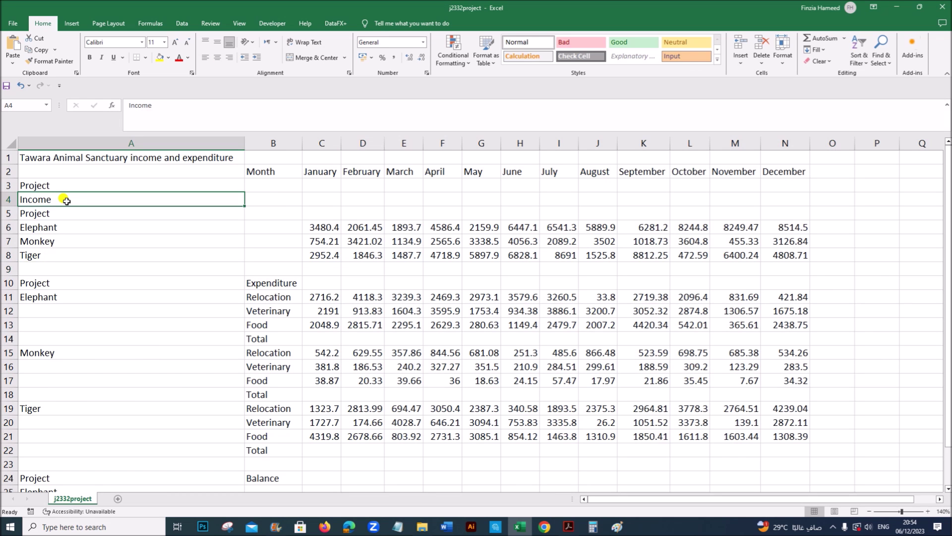
key("ctrl+c")
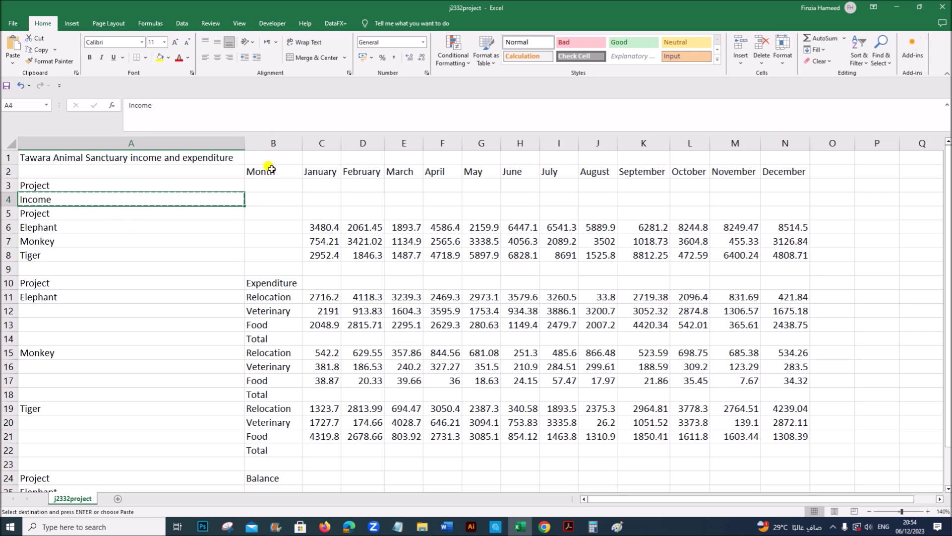
left_click(269, 214)
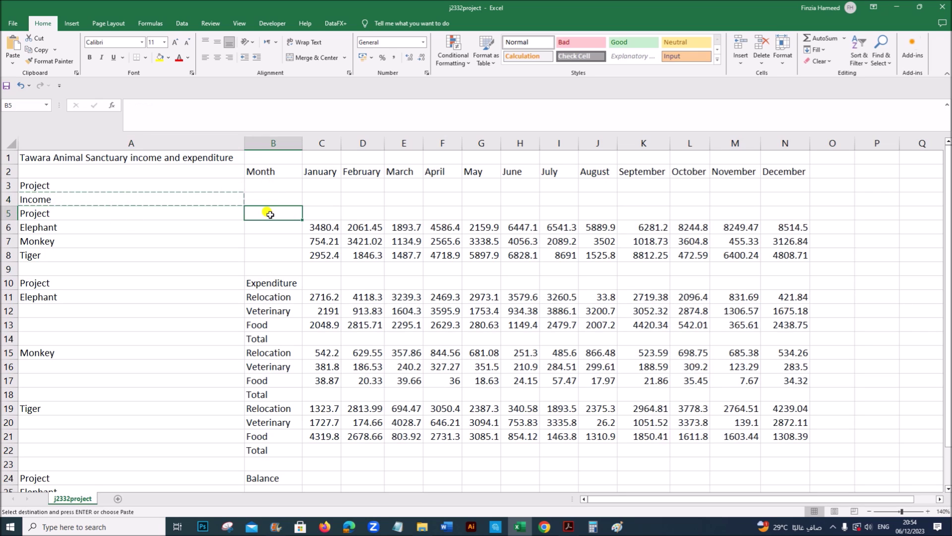
key("ctrl+v")
left_click(390, 328)
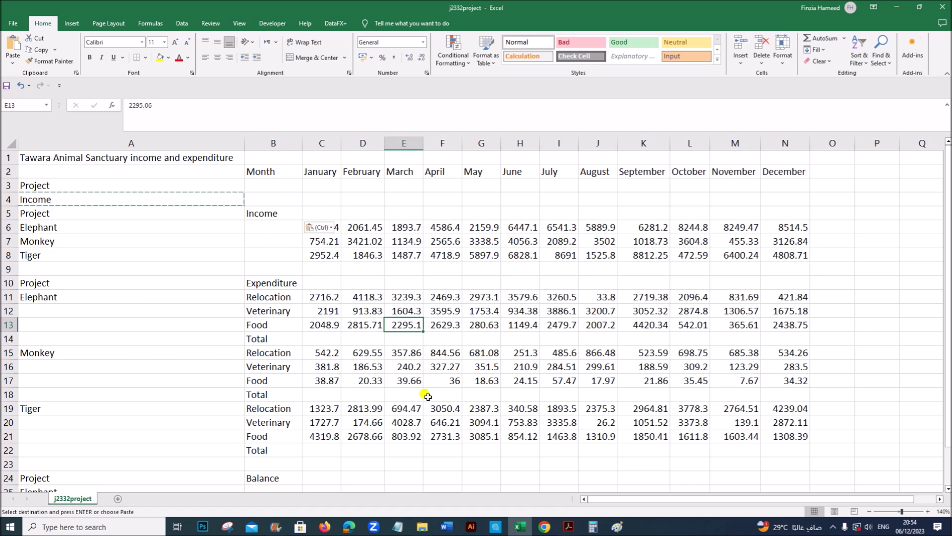
Check question 8's row instruction in the exam paper and delete rows 3 and 4 from the Excel sheet
left_click(568, 525)
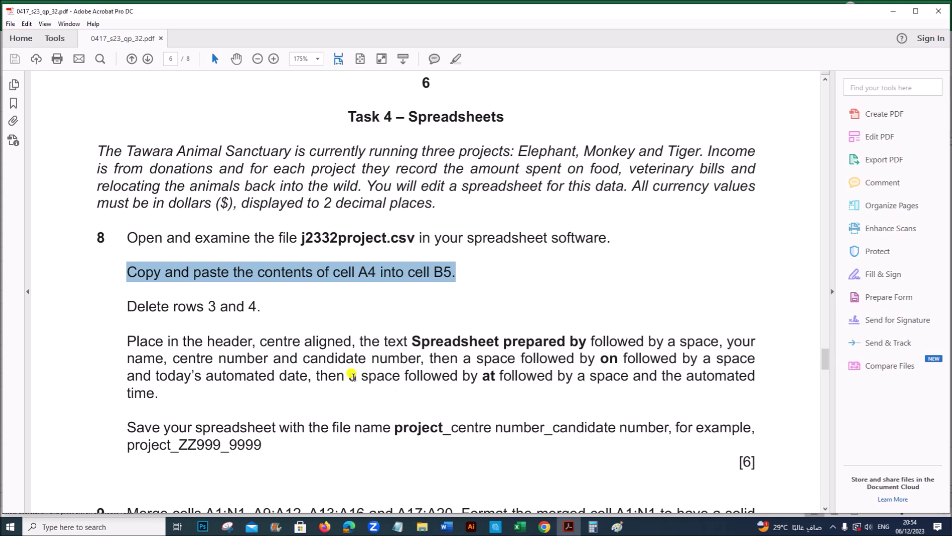
left_click(195, 308)
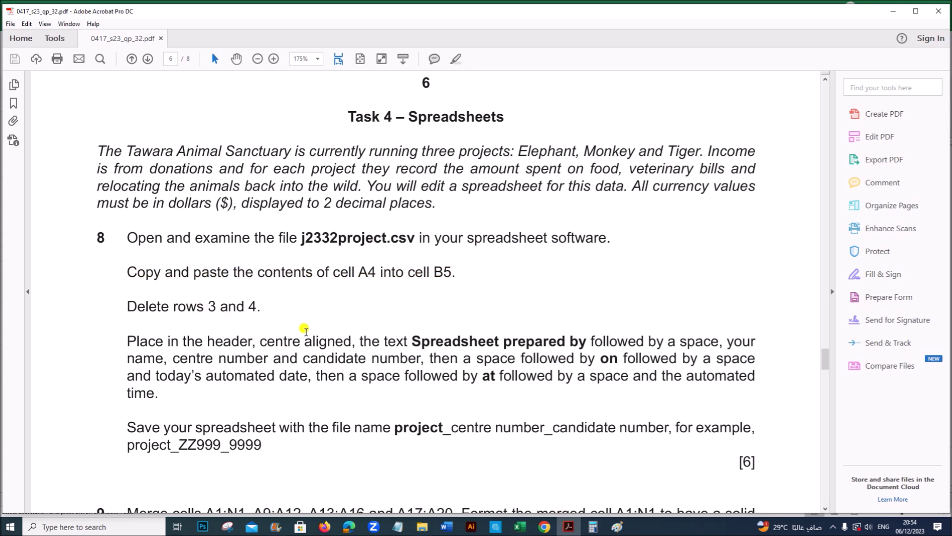
left_click(520, 526)
left_click(55, 282)
left_click_drag(9, 189, 11, 194)
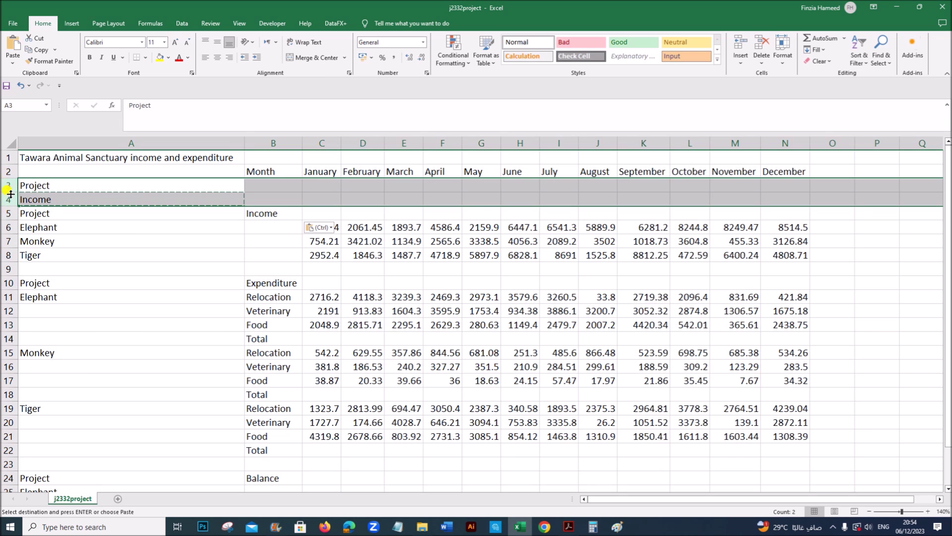
right_click(8, 193)
left_click(32, 291)
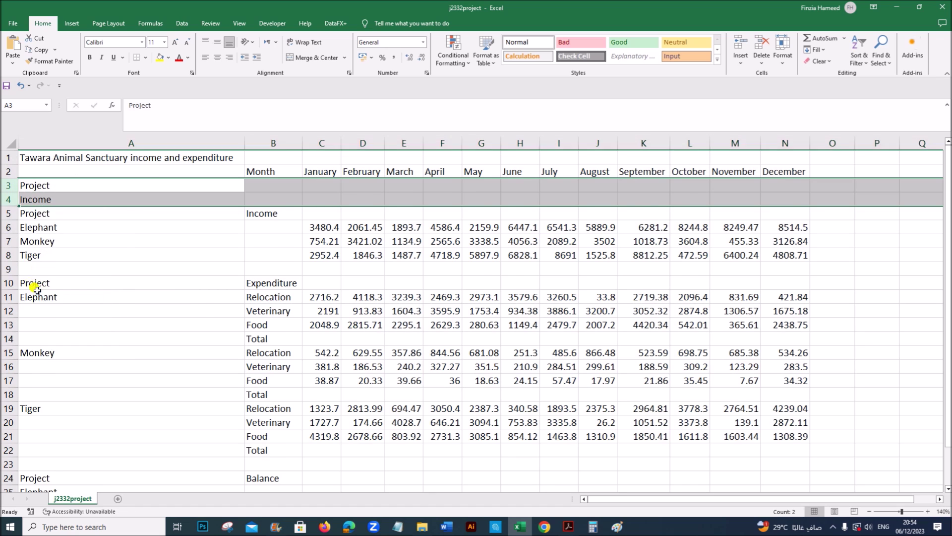
left_click(333, 342)
Switch to the exam paper in Acrobat and copy the phrase "Spreadsheet prepared by" from question 8's header instruction
left_click(569, 527)
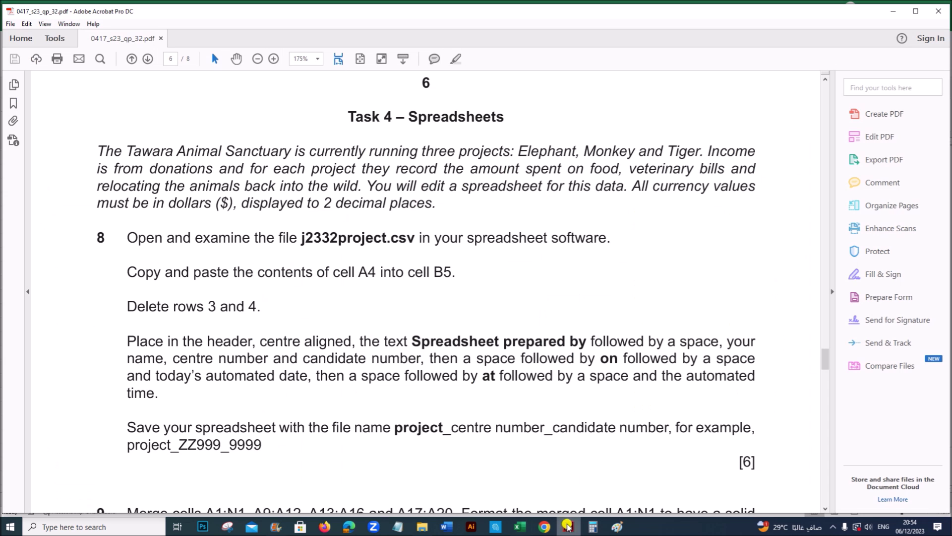
scroll(376, 419, "down", 1)
left_click(197, 282)
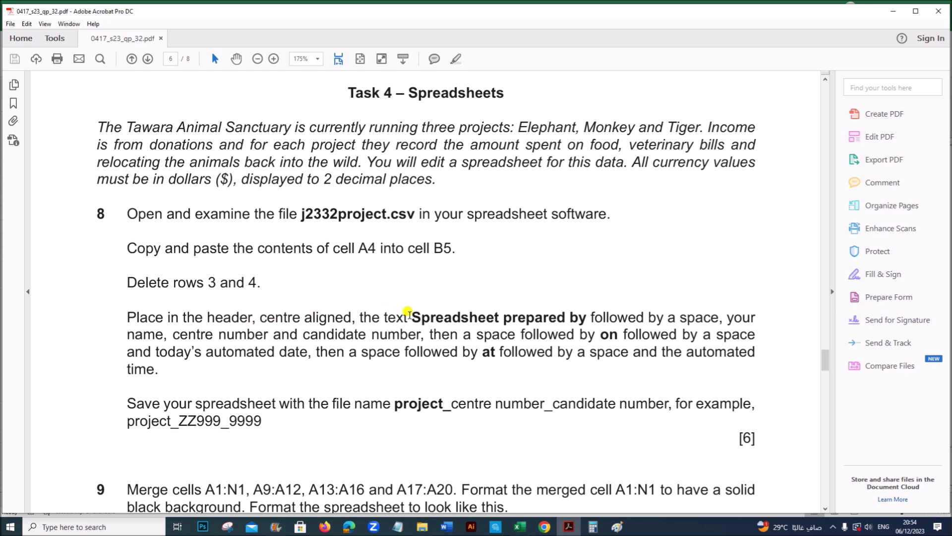
left_click_drag(409, 311, 584, 314)
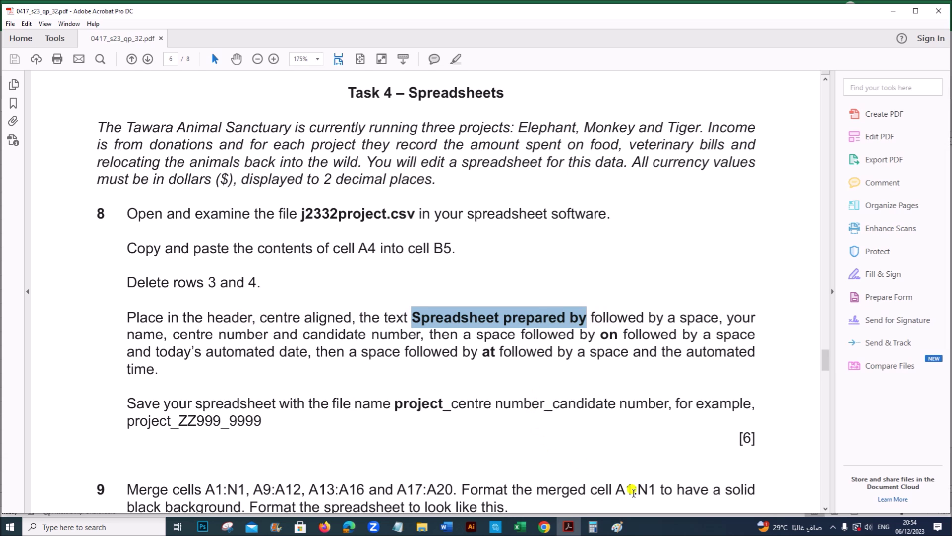
Insert a header in the Excel sheet and paste "Spreadsheet prepared by" into its centre section
left_click(522, 527)
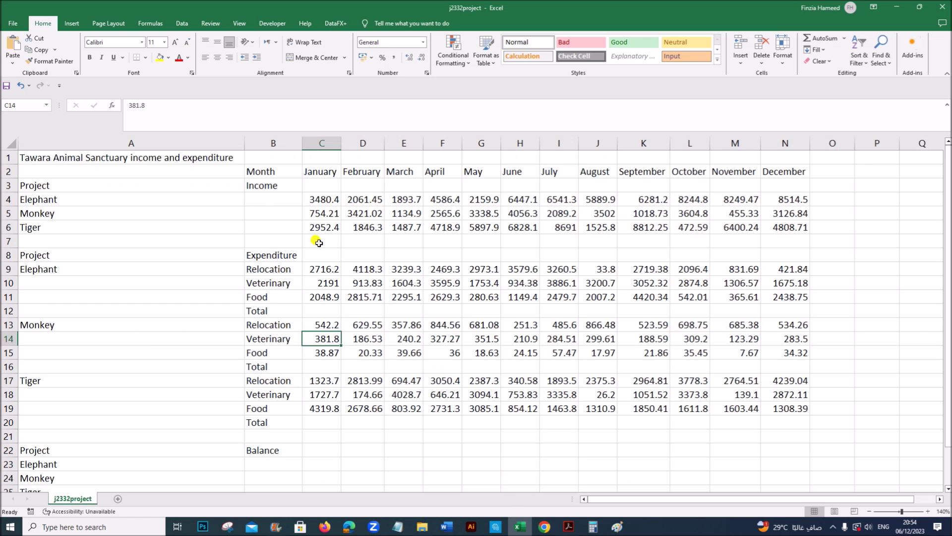
left_click(205, 244)
left_click(72, 23)
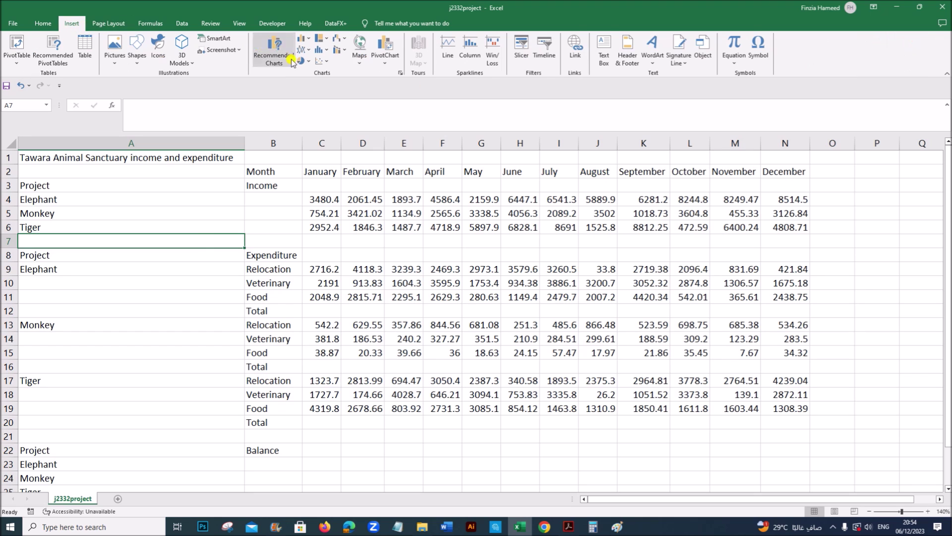
left_click(628, 54)
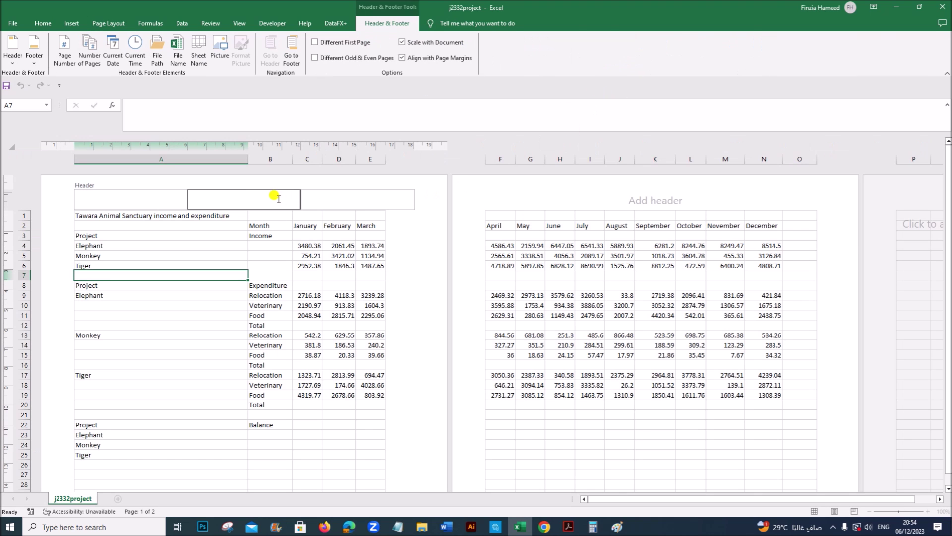
left_click(569, 526)
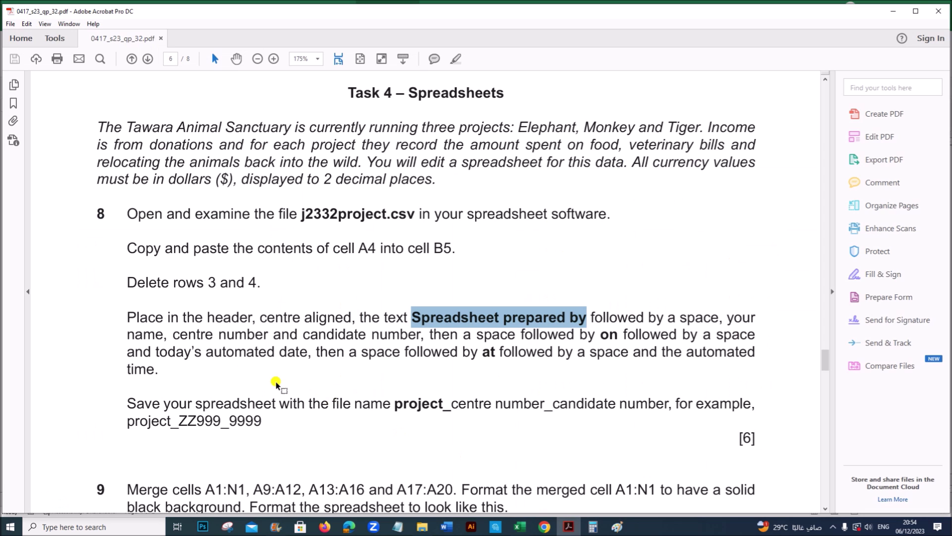
left_click(520, 527)
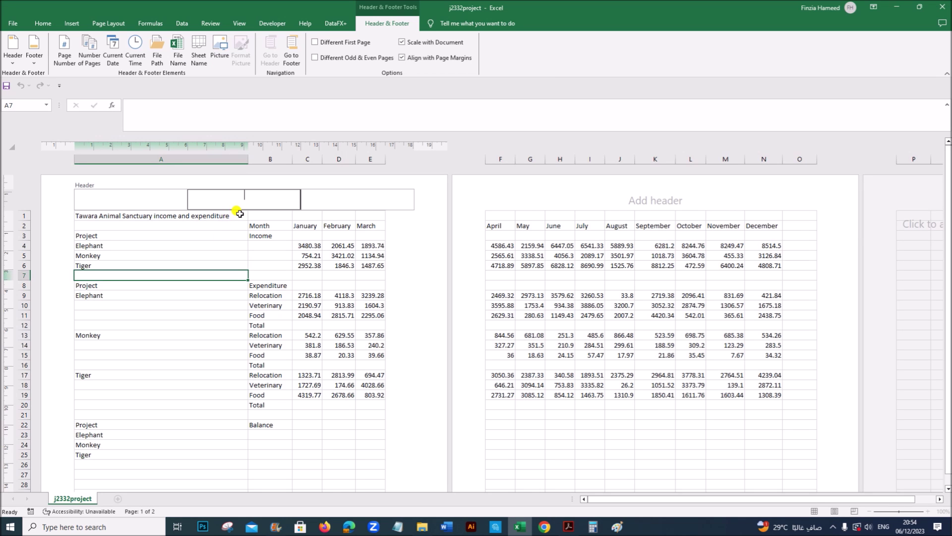
key("ctrl+v")
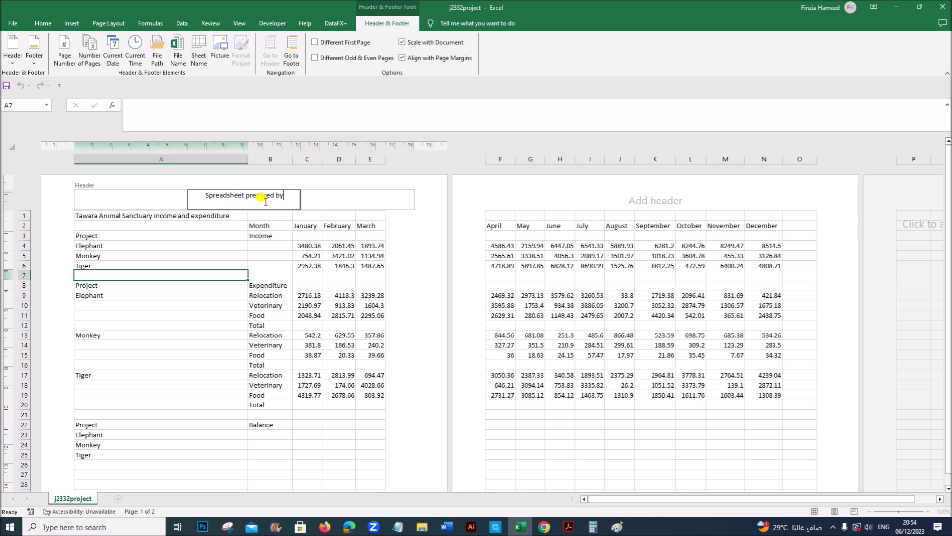
Check the header wording in the exam paper, then append the candidate's name, centre number, candidate number and "on" to the Excel header
left_click(569, 527)
left_click(495, 321)
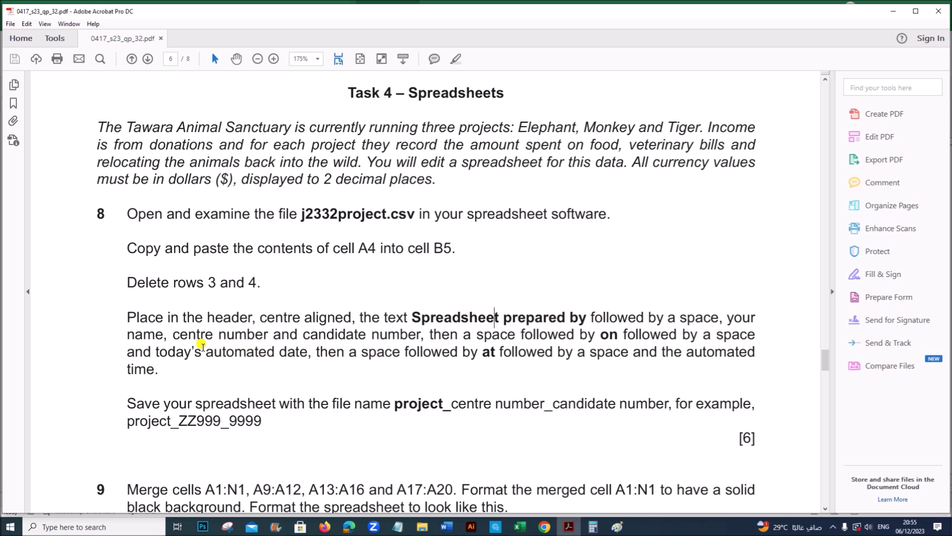
left_click(520, 527)
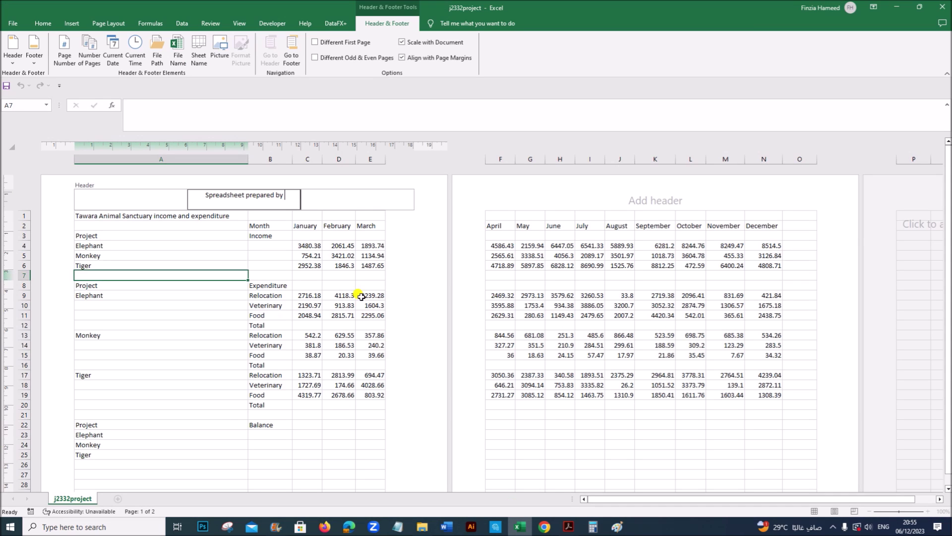
type("Name,ZZ123")
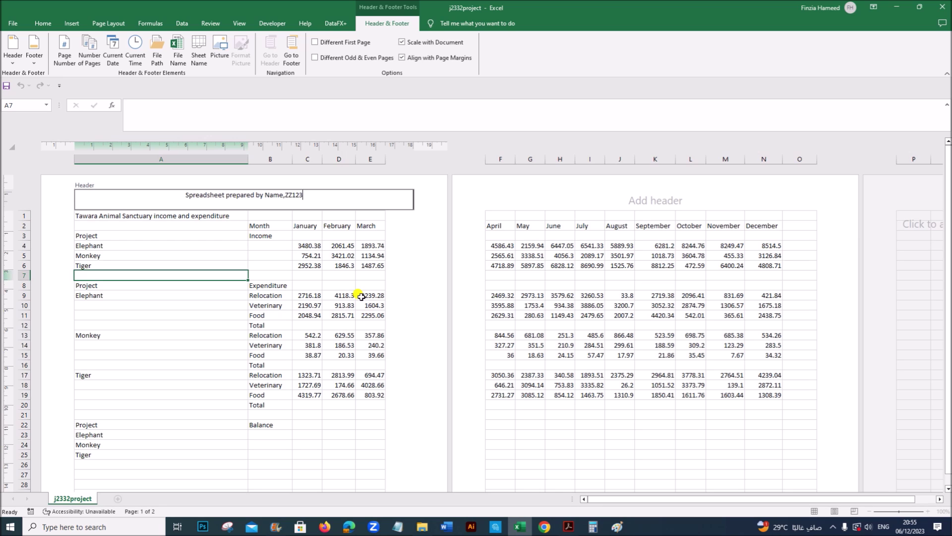
type(",1234")
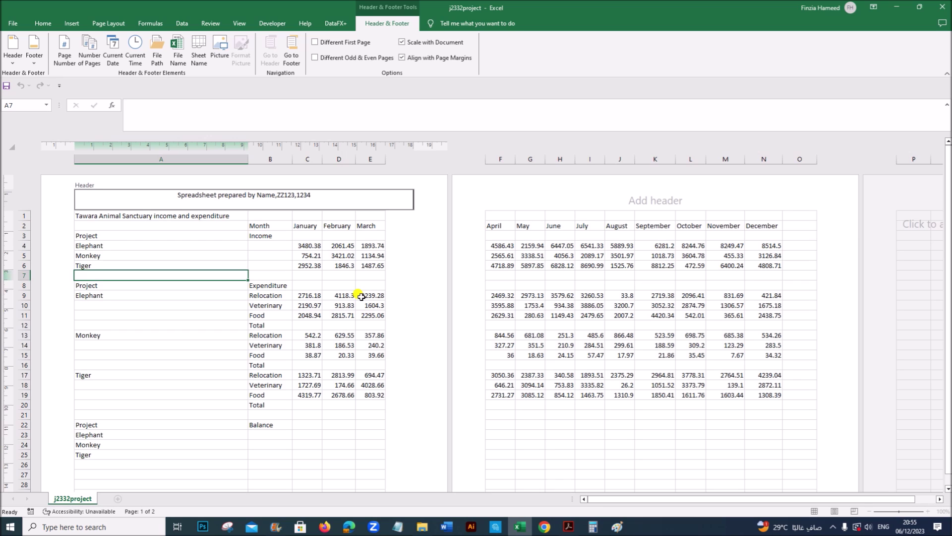
type(" on")
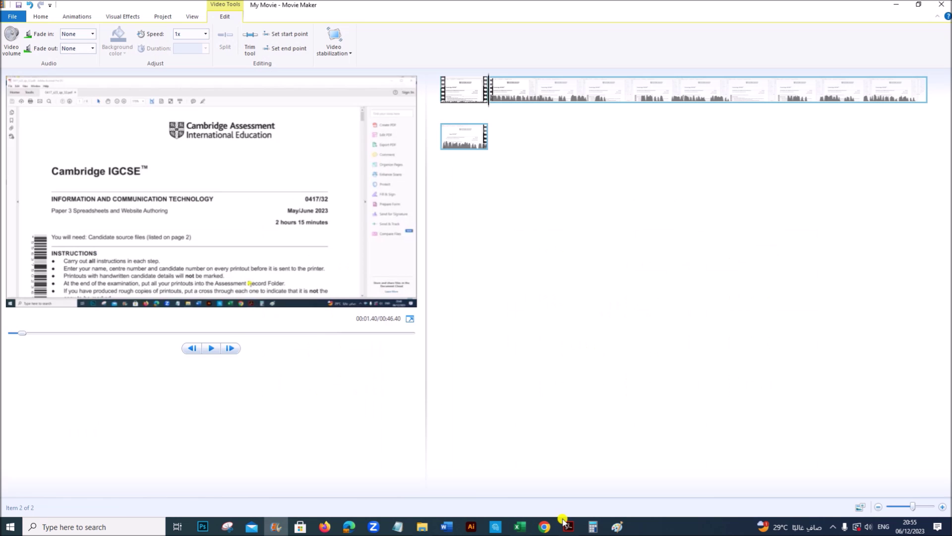
Recheck the exam paper's header wording and complete the Excel header with the automated date, "at" and the automated time
left_click(566, 525)
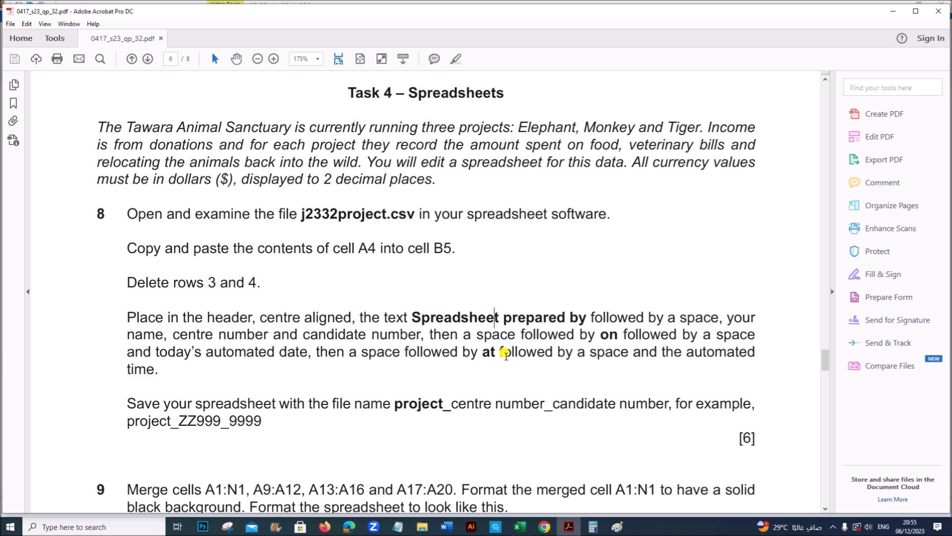
left_click(524, 525)
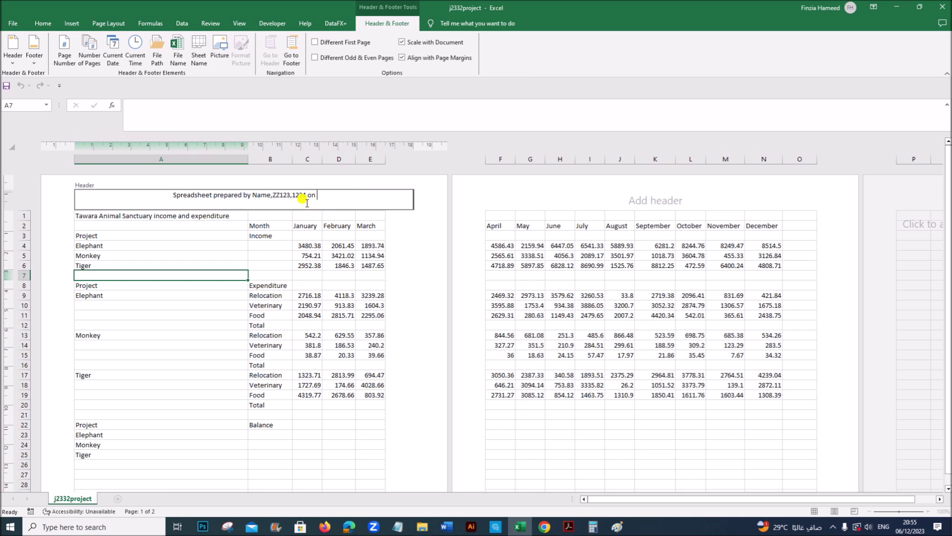
left_click(113, 50)
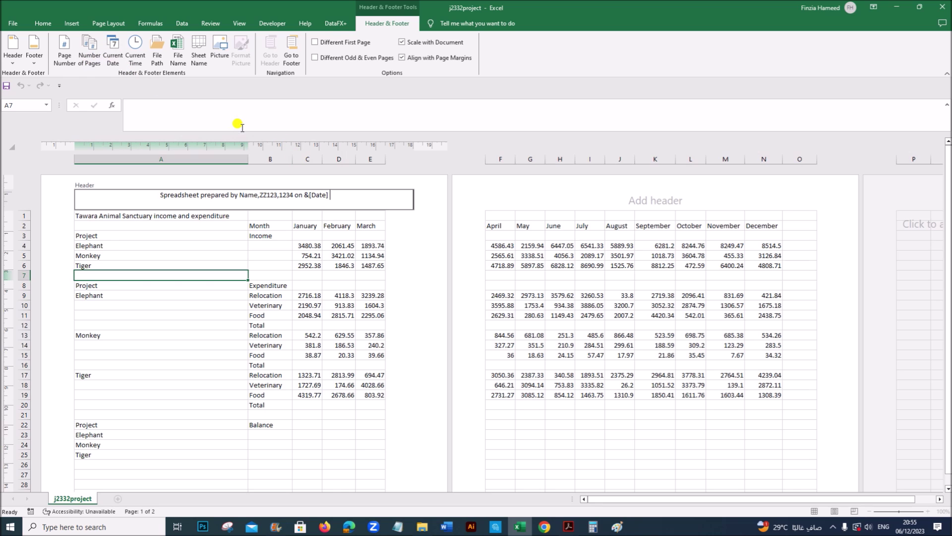
type("at")
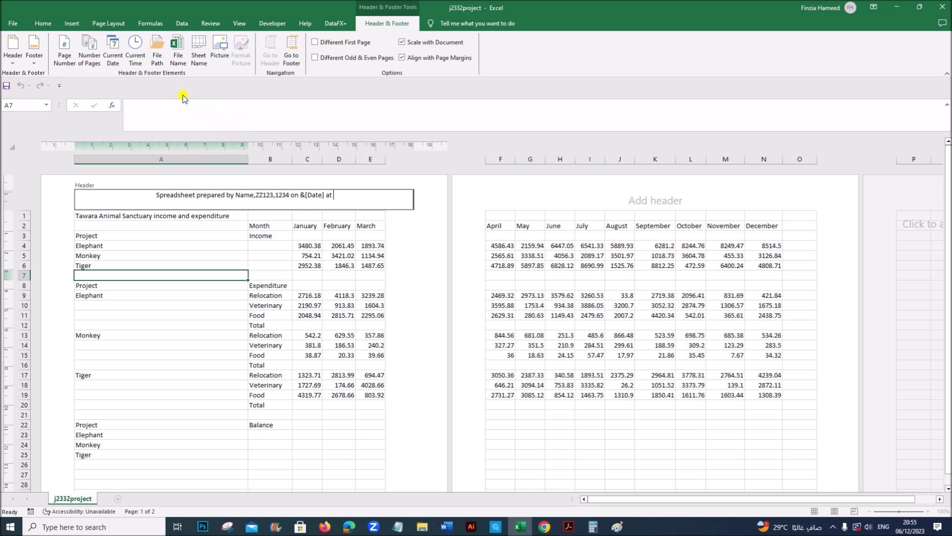
left_click(135, 49)
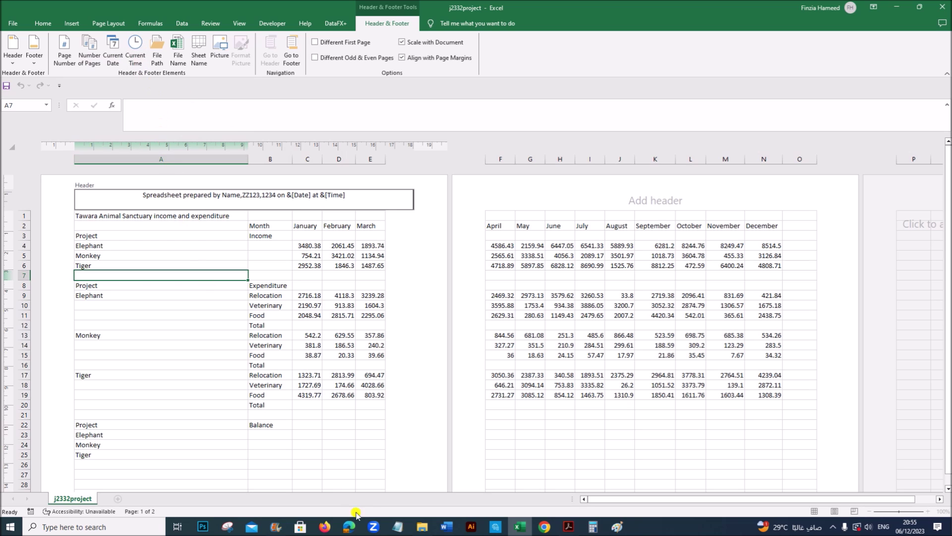
Read the file-naming instruction in the exam paper, then leave header editing in Excel and return the sheet to Normal view
left_click(568, 527)
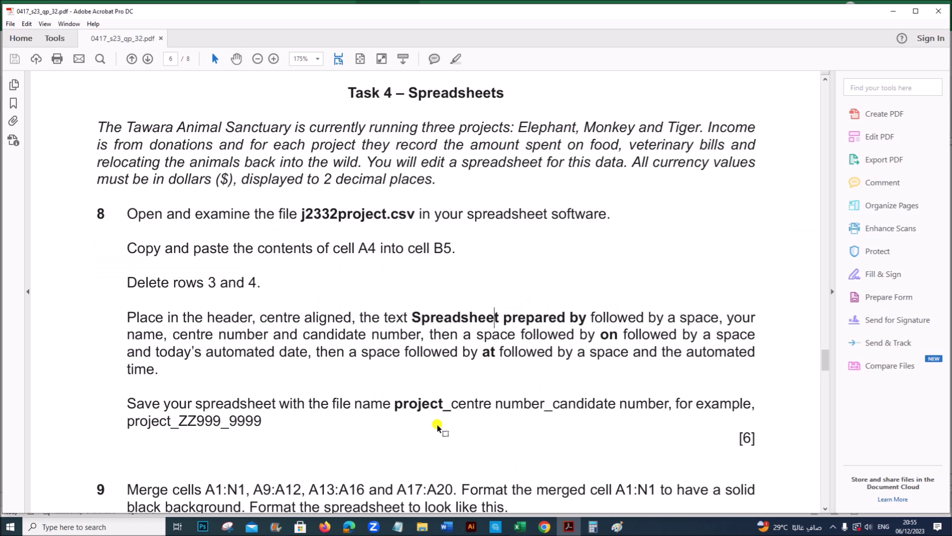
scroll(437, 424, "down", 1)
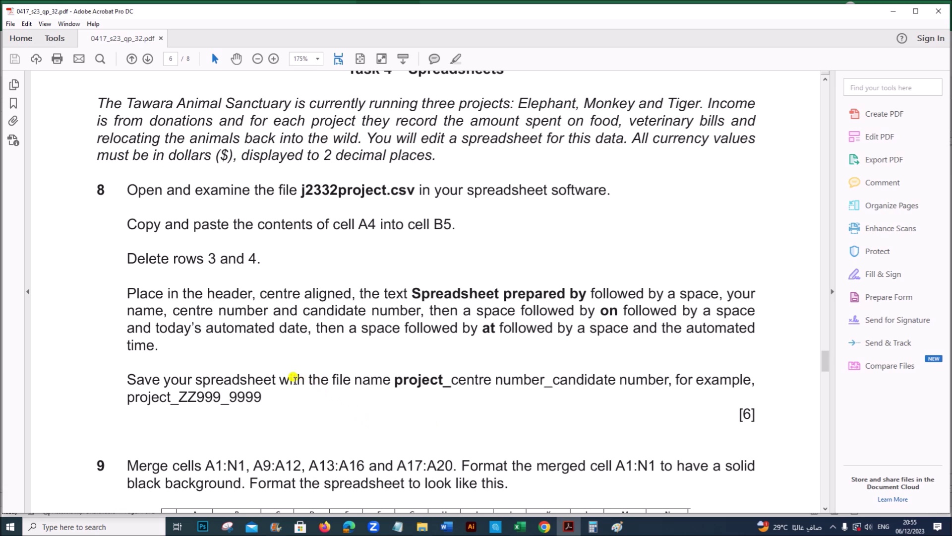
left_click_drag(279, 380, 616, 379)
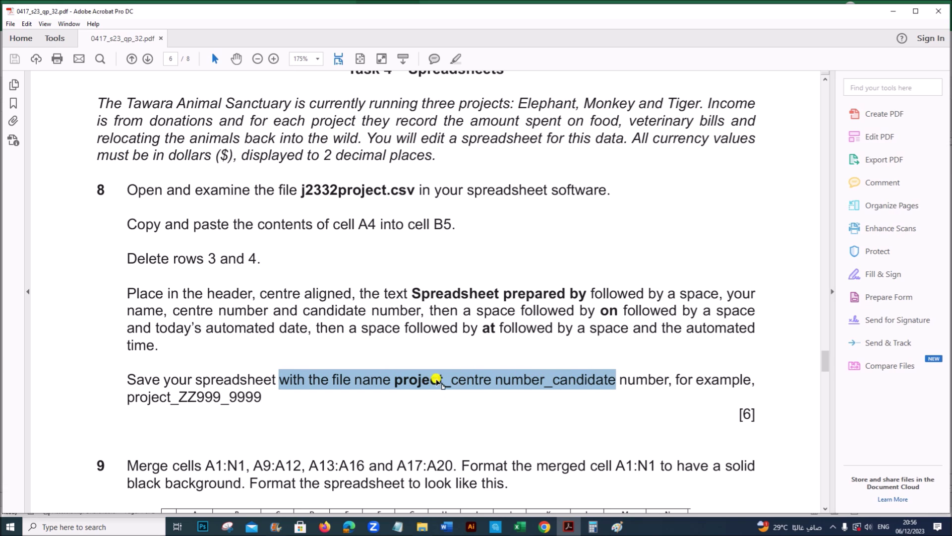
left_click(520, 527)
left_click(312, 355)
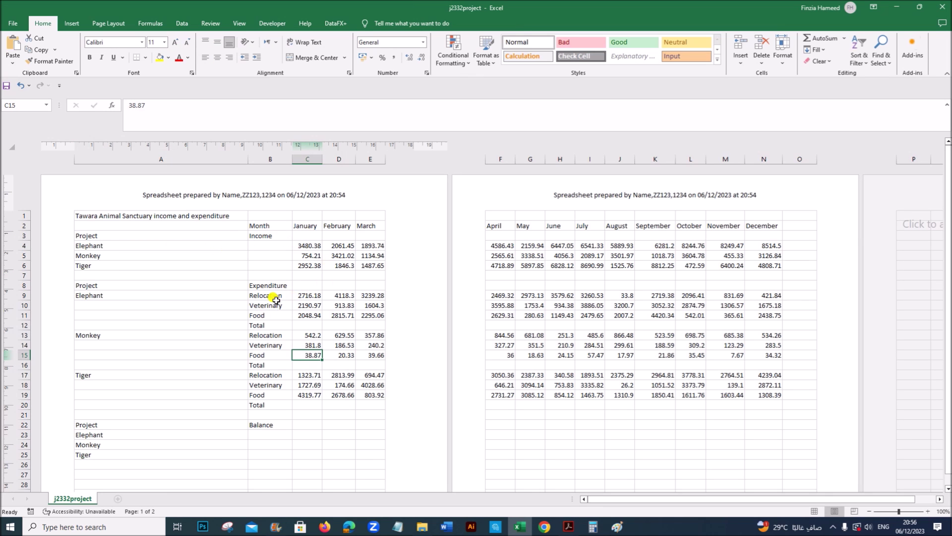
left_click(239, 23)
left_click(337, 292)
Save the file in the J23 - P32 folder as an Excel Workbook named "project_" plus the centre and candidate numbers, separated by an underscore
left_click(11, 24)
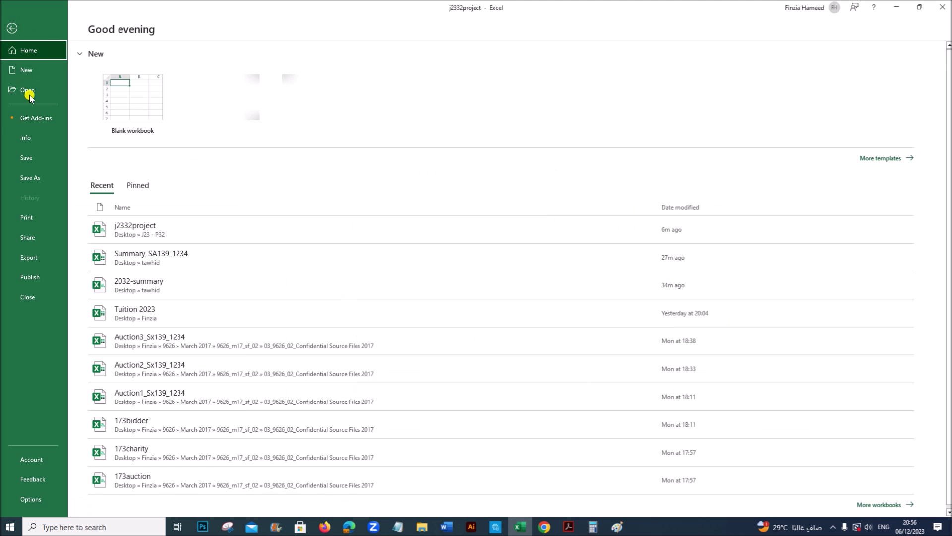
left_click(30, 177)
left_click(280, 107)
type("project_ZZ123_1234")
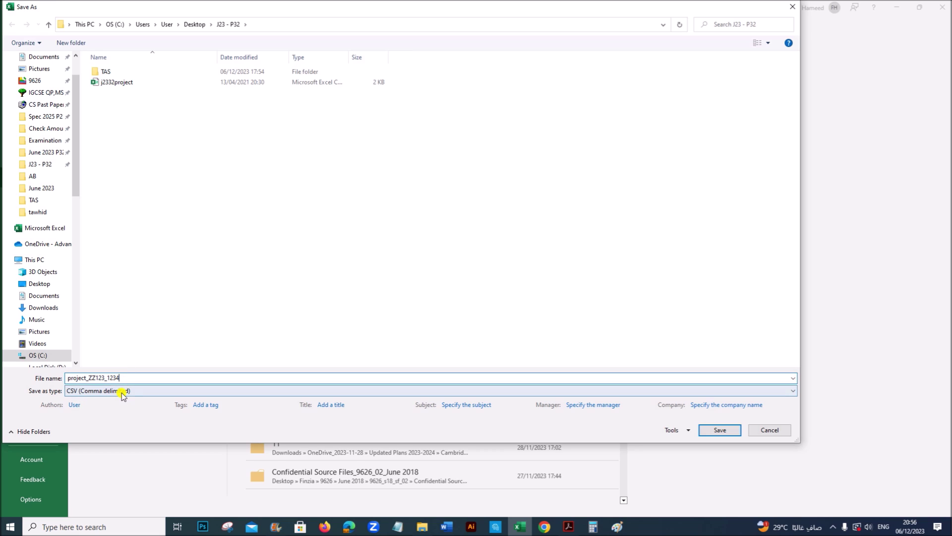
left_click(123, 390)
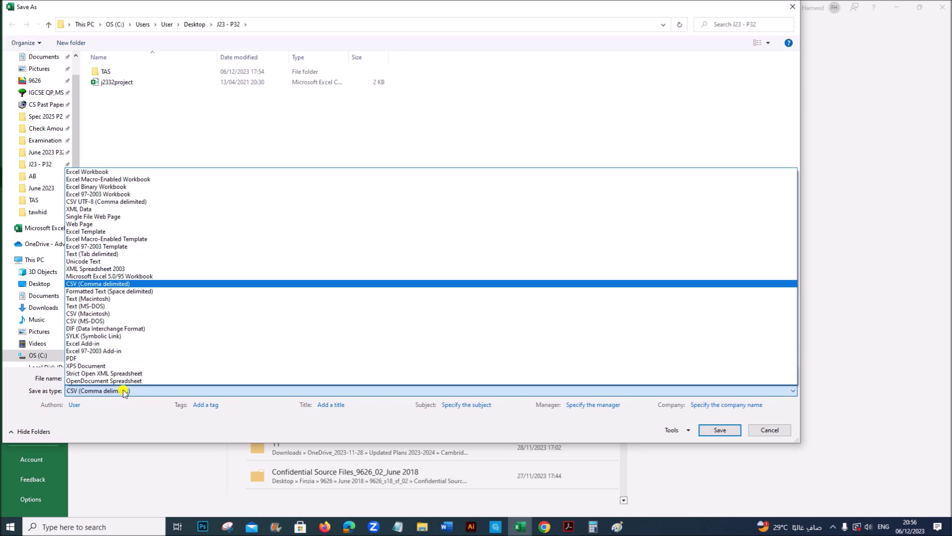
left_click(117, 172)
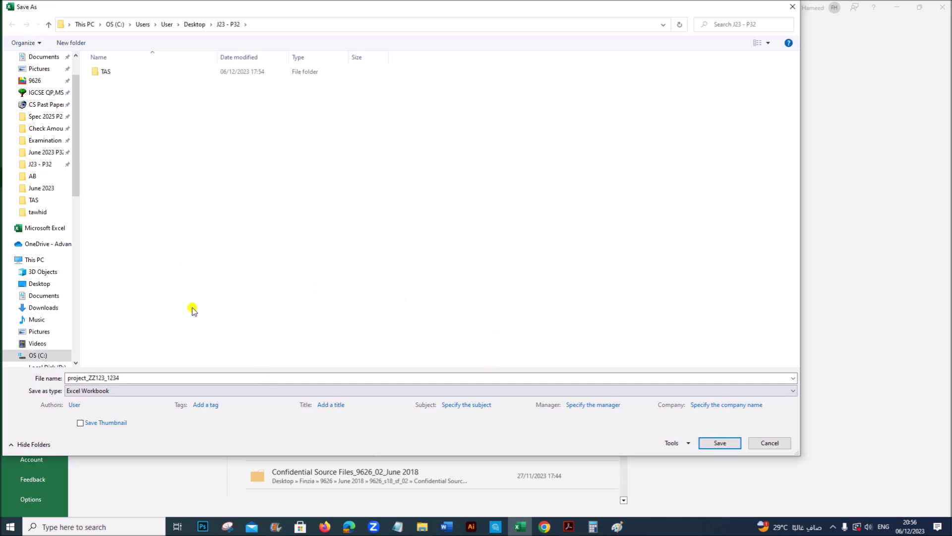
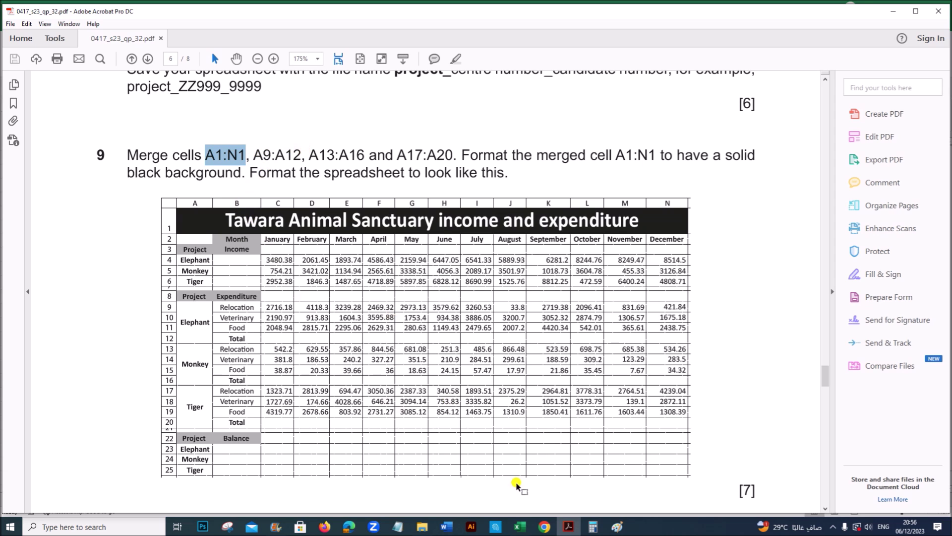
Switch from the exam paper to Excel and merge and centre cells A9:A12 for Elephant and A13:A16 for Monkey
left_click(520, 526)
left_click(171, 300)
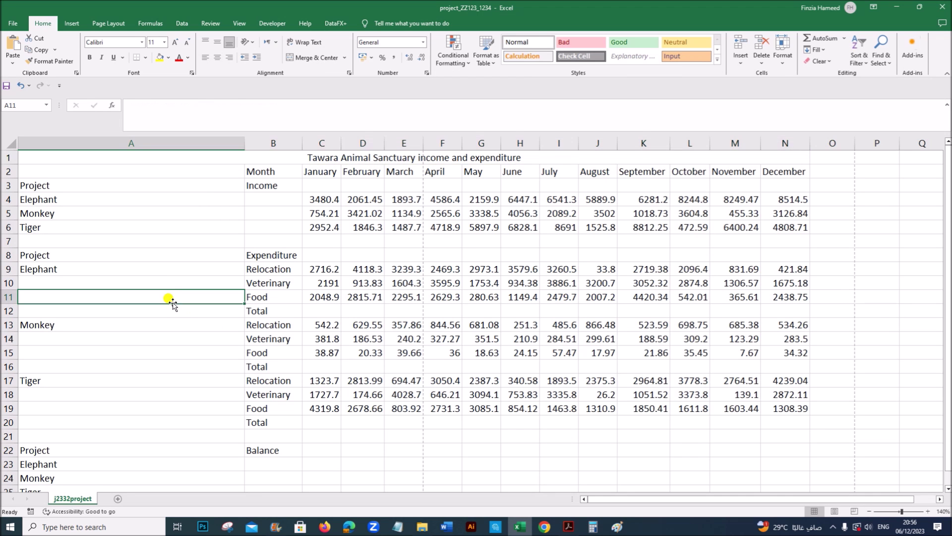
left_click_drag(76, 268, 71, 307)
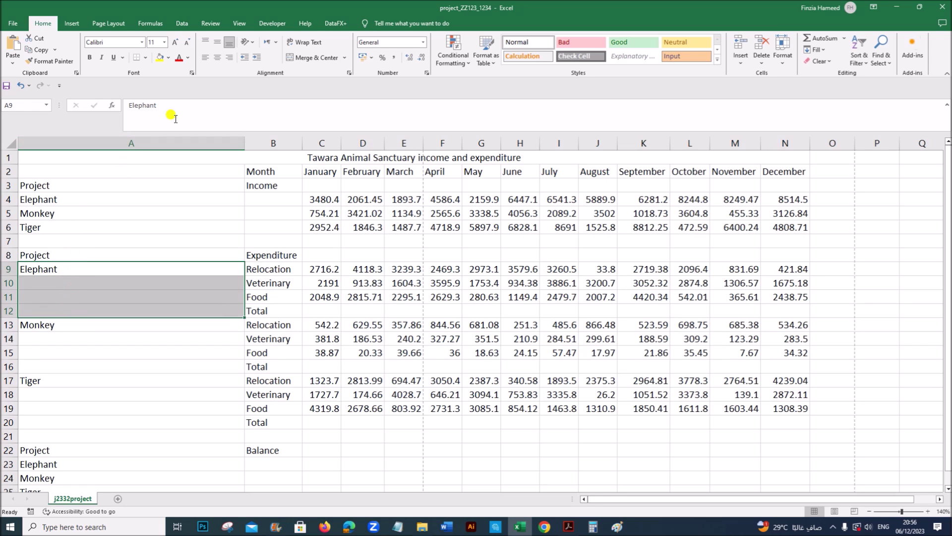
left_click(297, 58)
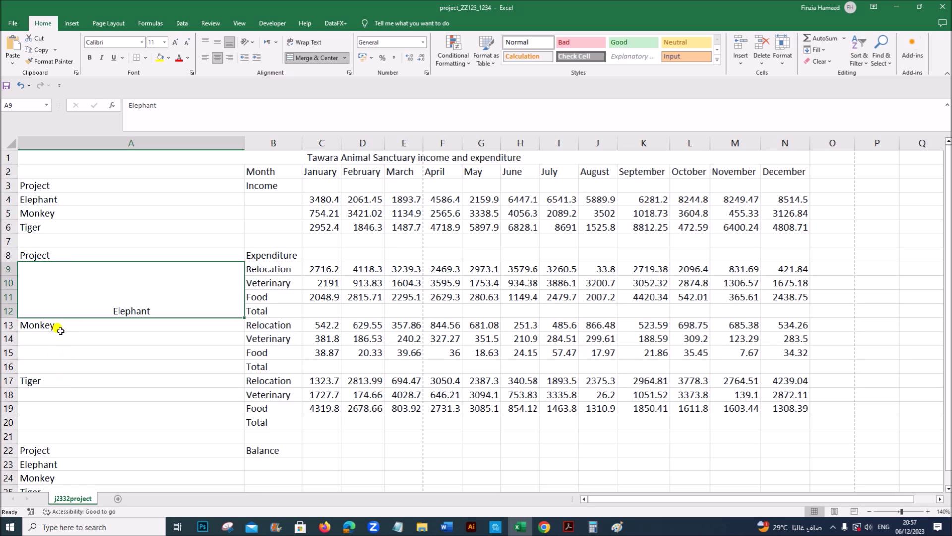
left_click_drag(60, 326, 54, 366)
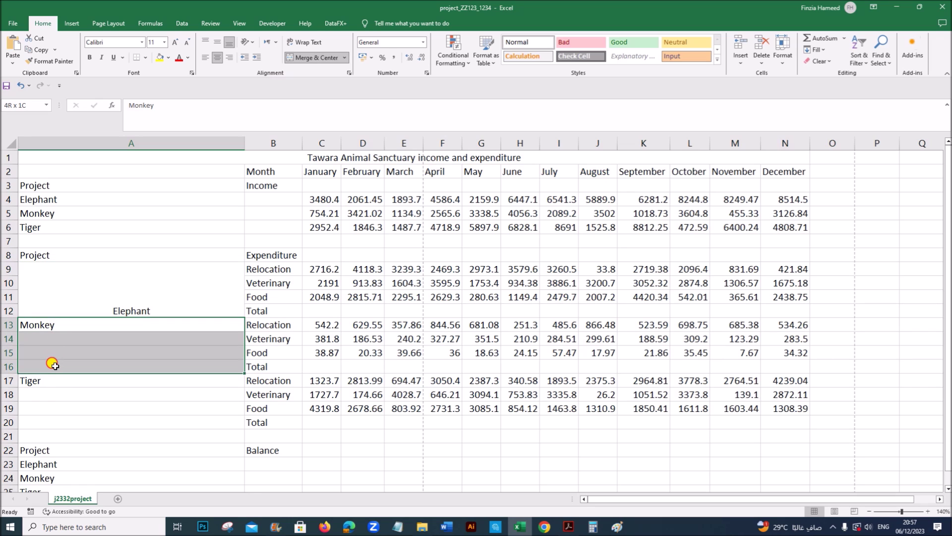
left_click(303, 58)
Check the remaining merge range in the exam paper, then merge and centre cells A17:A20 for Tiger in Excel
left_click(569, 526)
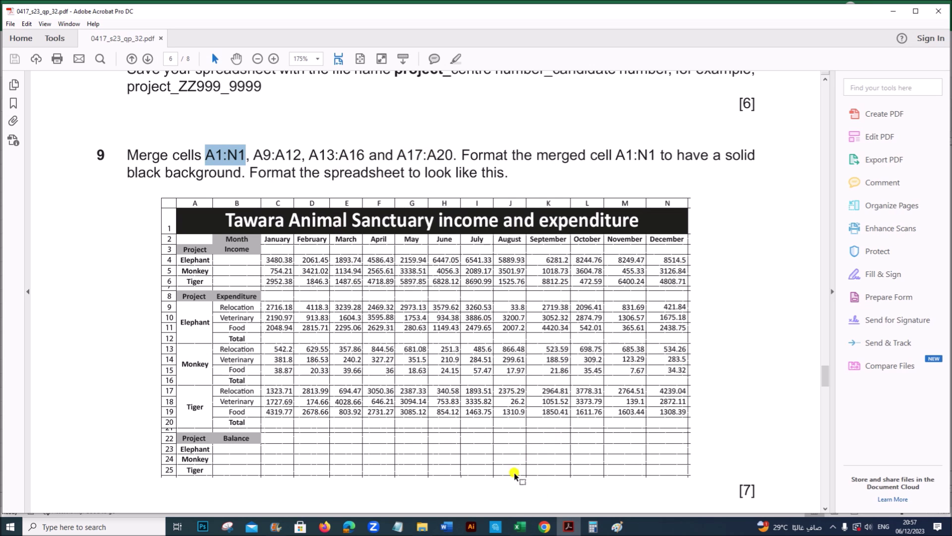
left_click(517, 524)
left_click_drag(87, 381, 87, 419)
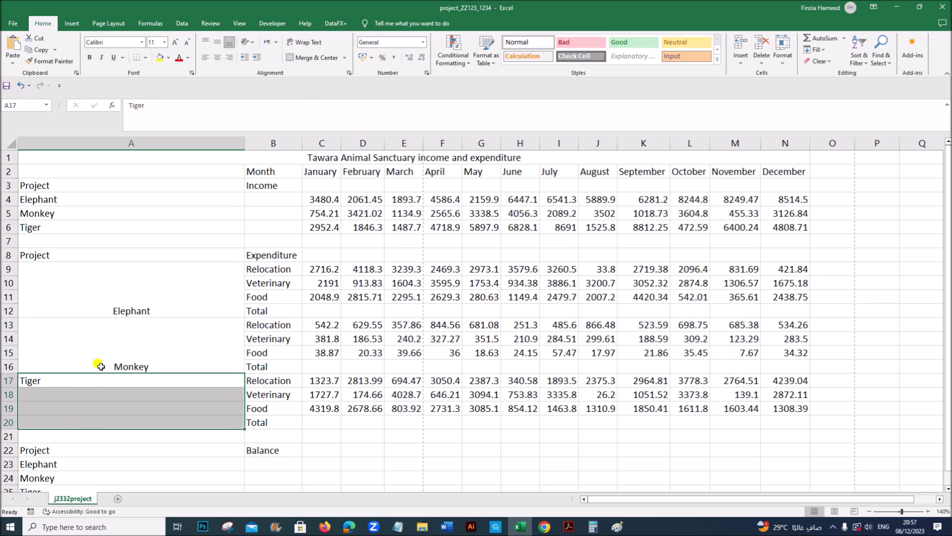
left_click(322, 59)
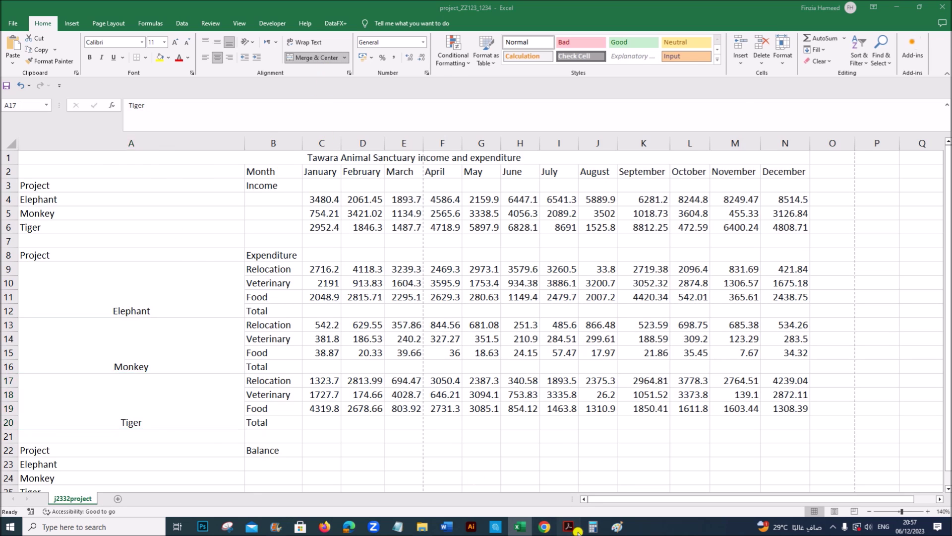
Check question 9 in the exam paper, then give the merged title A1:N1 in Excel a black fill and white text
left_click(576, 529)
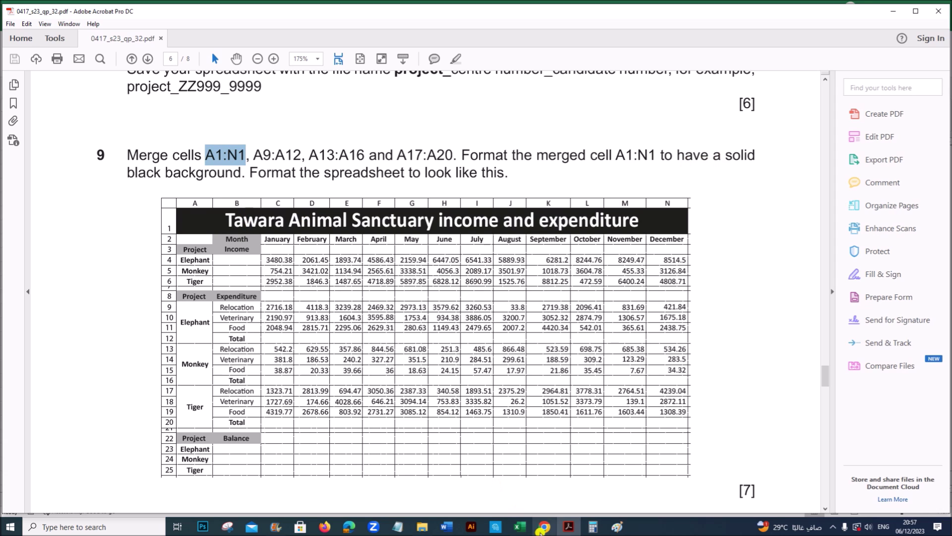
left_click(520, 526)
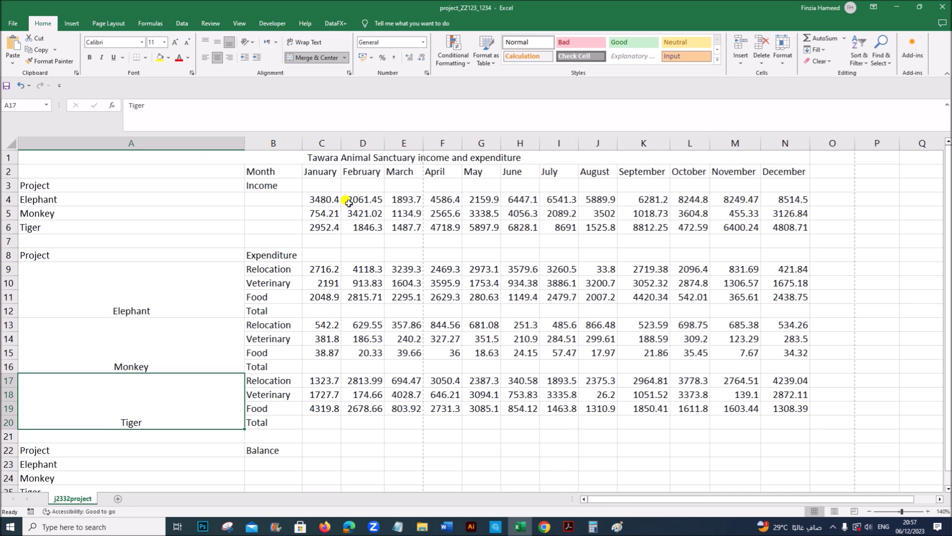
left_click(330, 156)
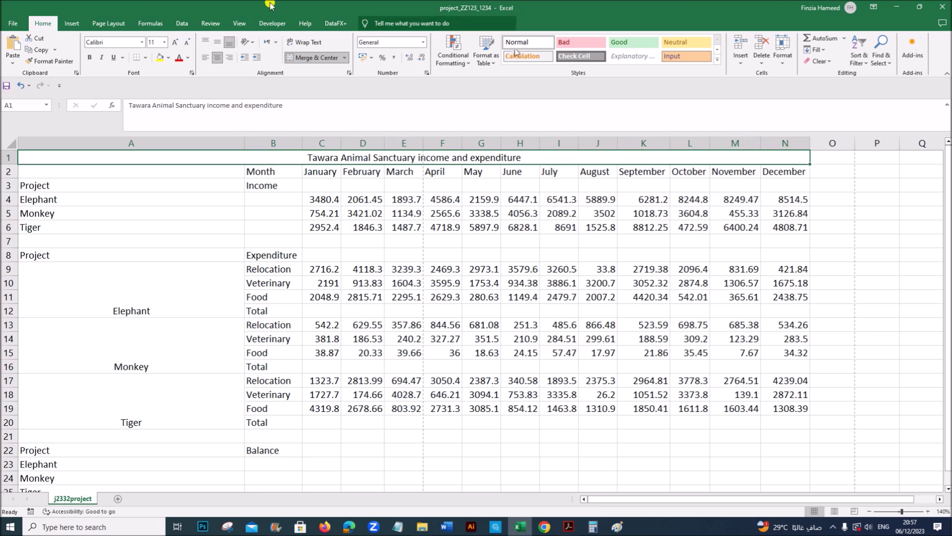
left_click(168, 58)
left_click(168, 79)
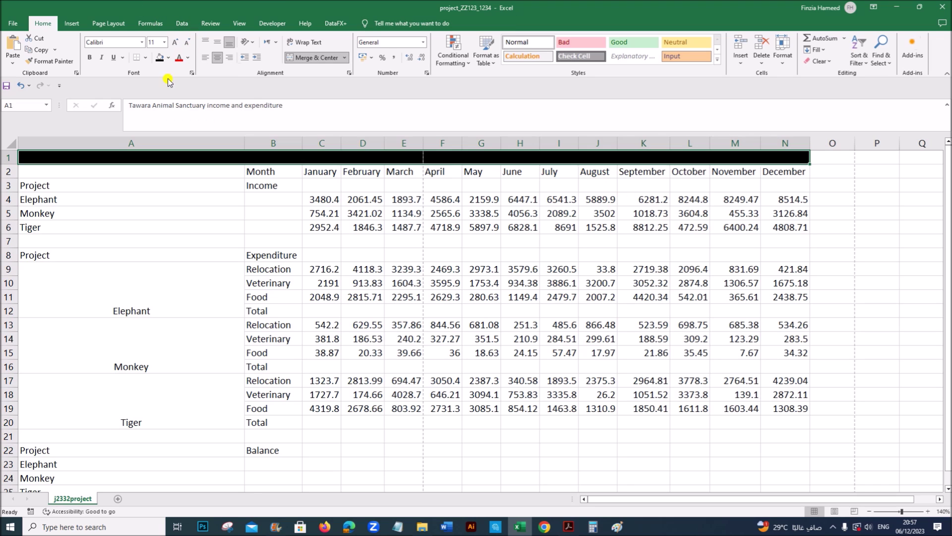
left_click(188, 58)
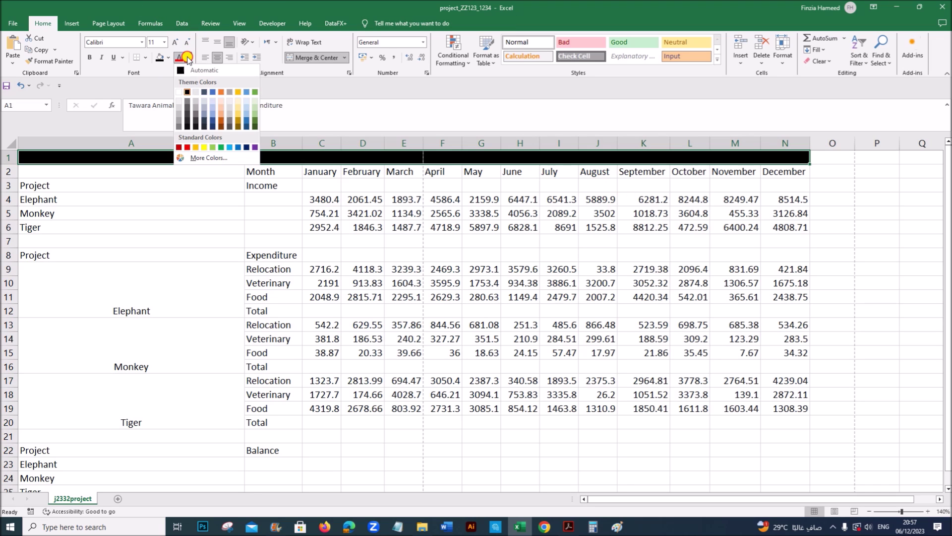
left_click(179, 91)
Compare the title's appearance with the exam paper, then set the title in A1:N1 in Excel to 24 pt bold
left_click(569, 527)
scroll(516, 449, "down", 3)
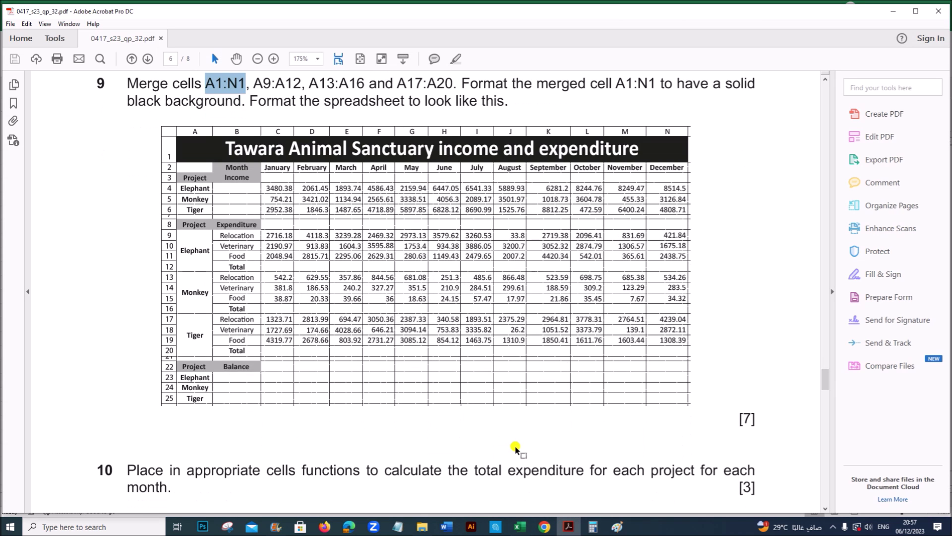
scroll(506, 446, "up", 3)
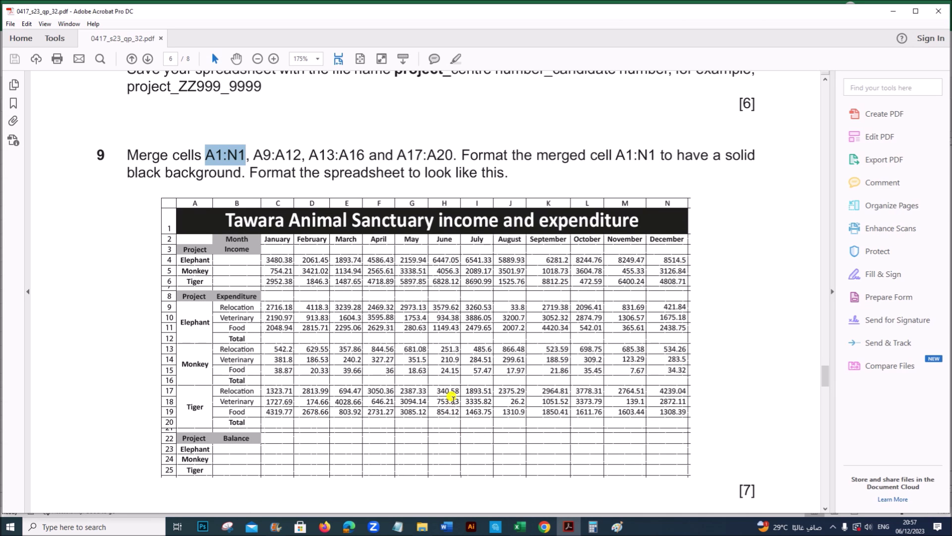
left_click_drag(221, 218, 606, 224)
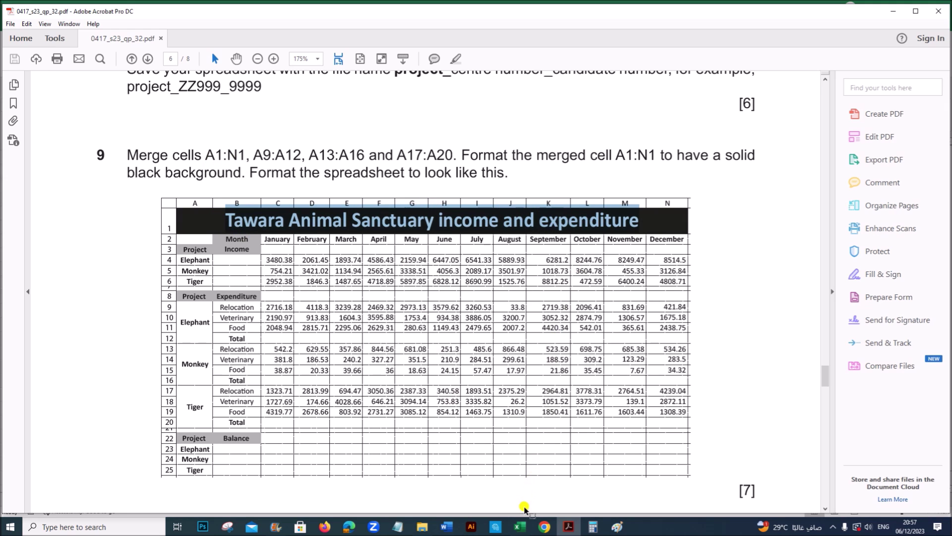
left_click(520, 527)
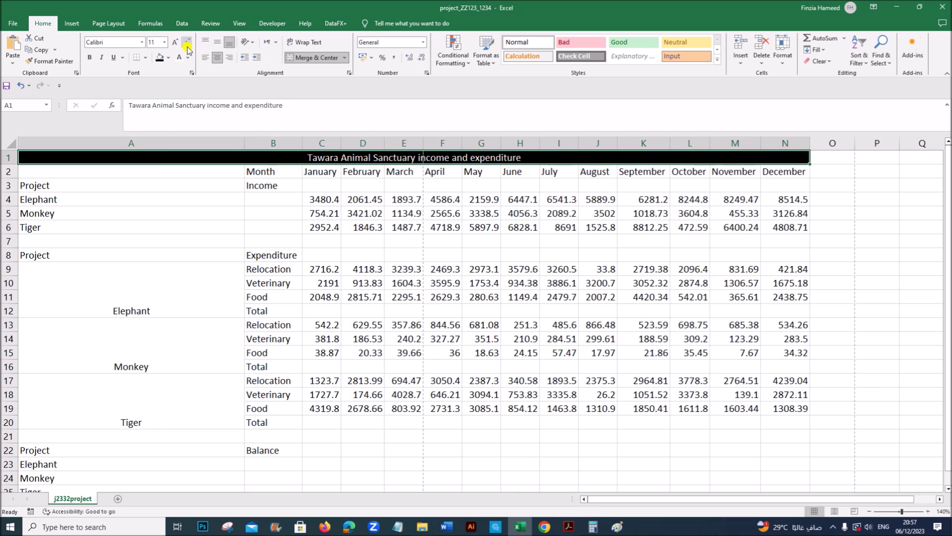
left_click(165, 42)
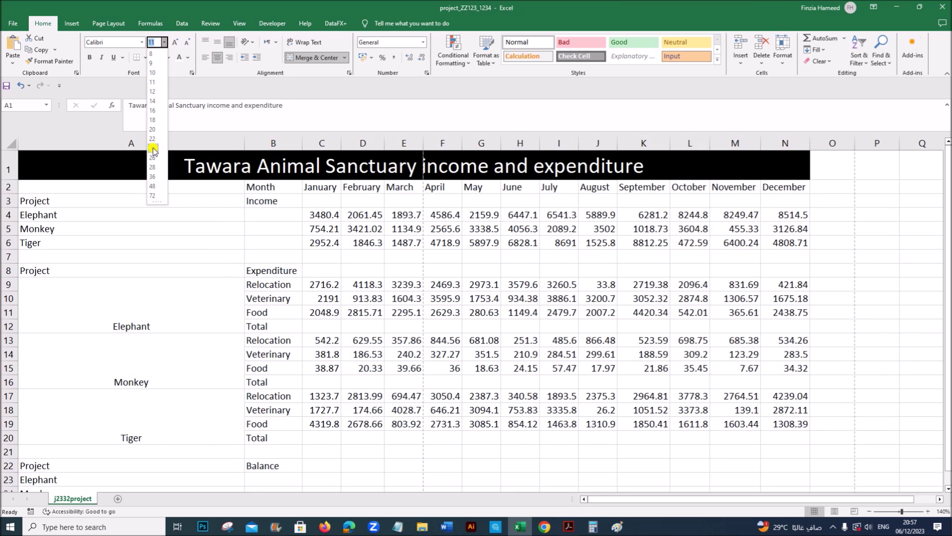
left_click(154, 148)
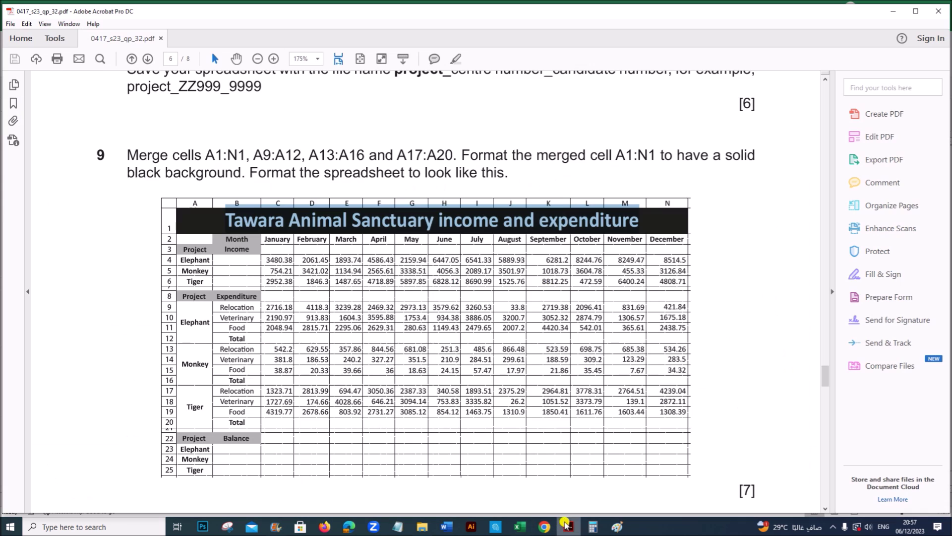
left_click(568, 527)
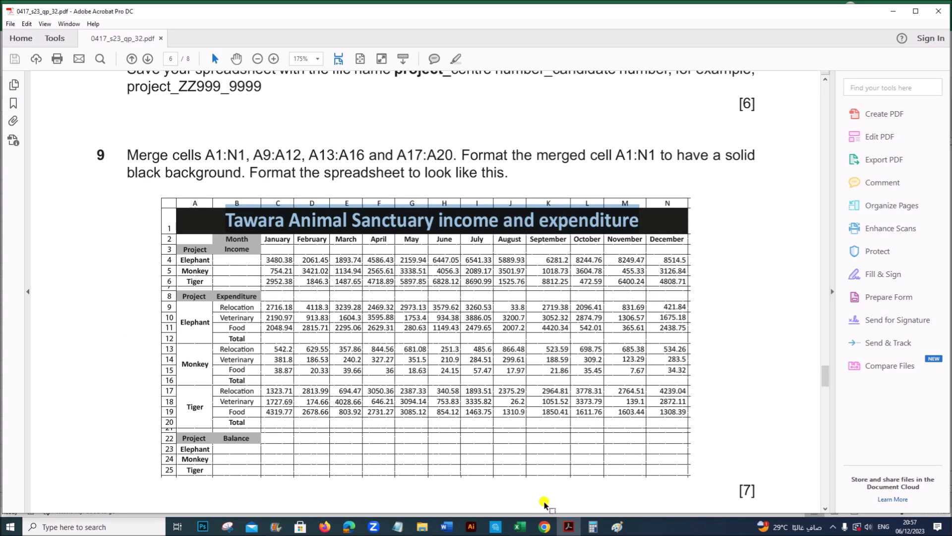
left_click(520, 527)
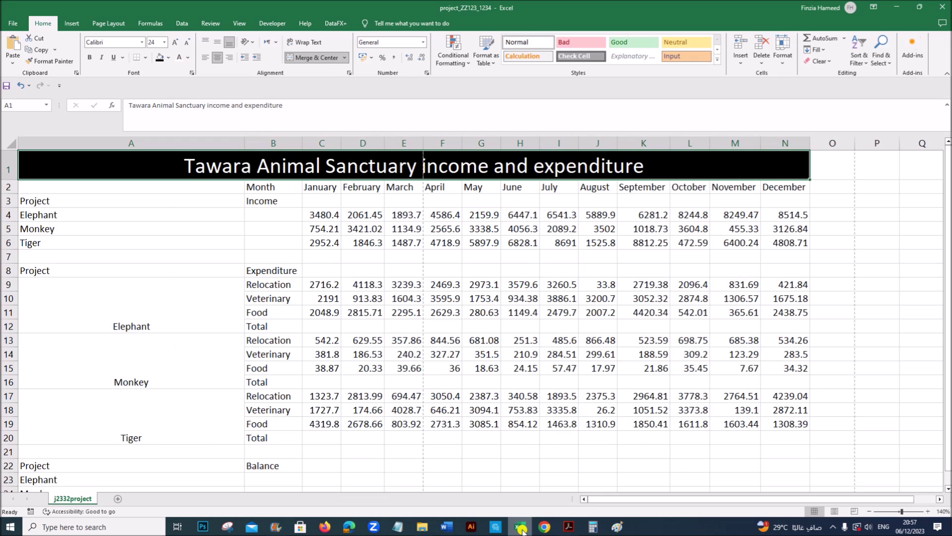
left_click(89, 59)
left_click(280, 342)
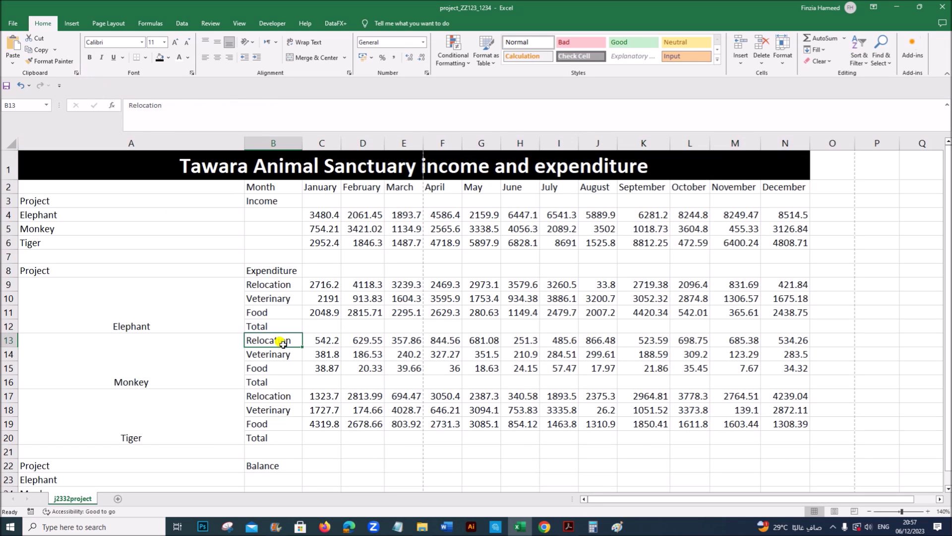
AutoFit the width of column A to its project labels
double_click(243, 143)
left_click(304, 373)
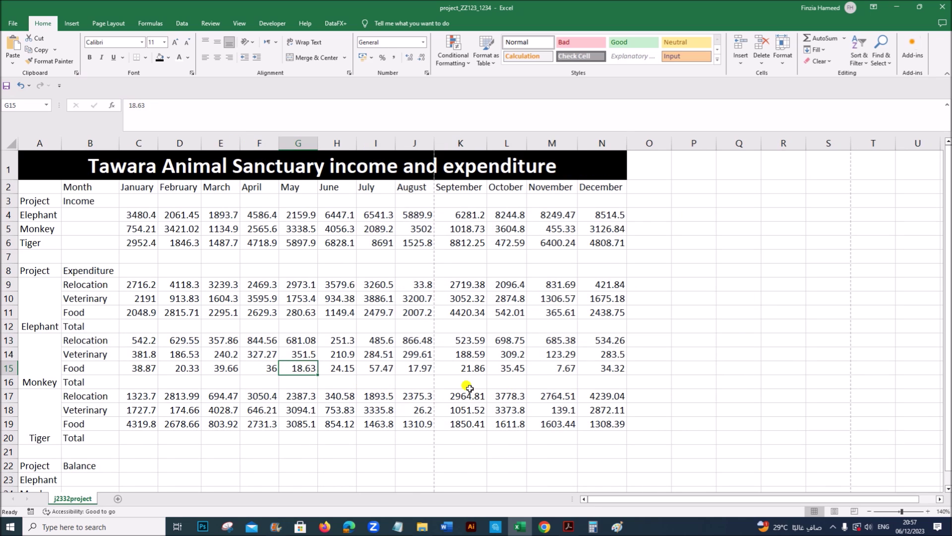
left_click(445, 350)
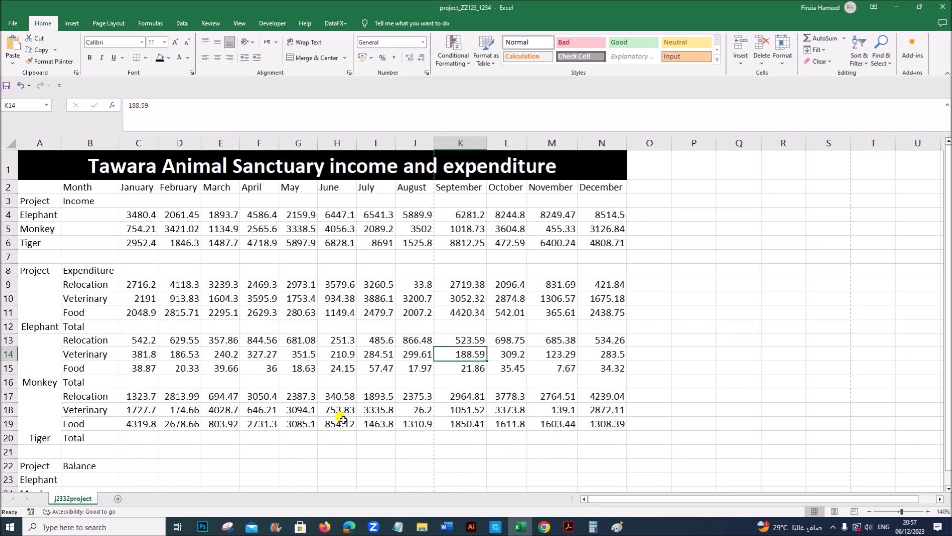
Check the model layout in the exam paper, then centre cells B2:N2, A3:B3 and A4:B25 horizontally in Excel
left_click(568, 528)
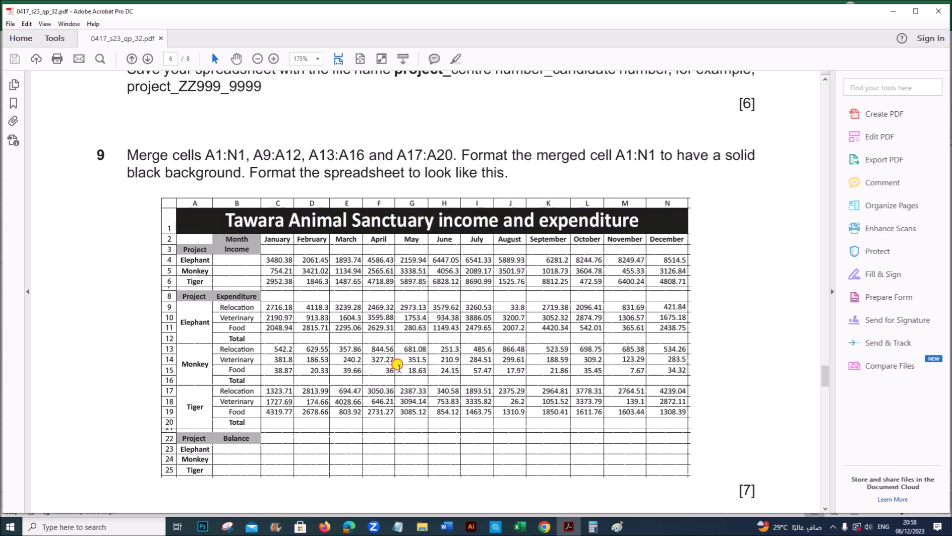
scroll(399, 367, "down", 2)
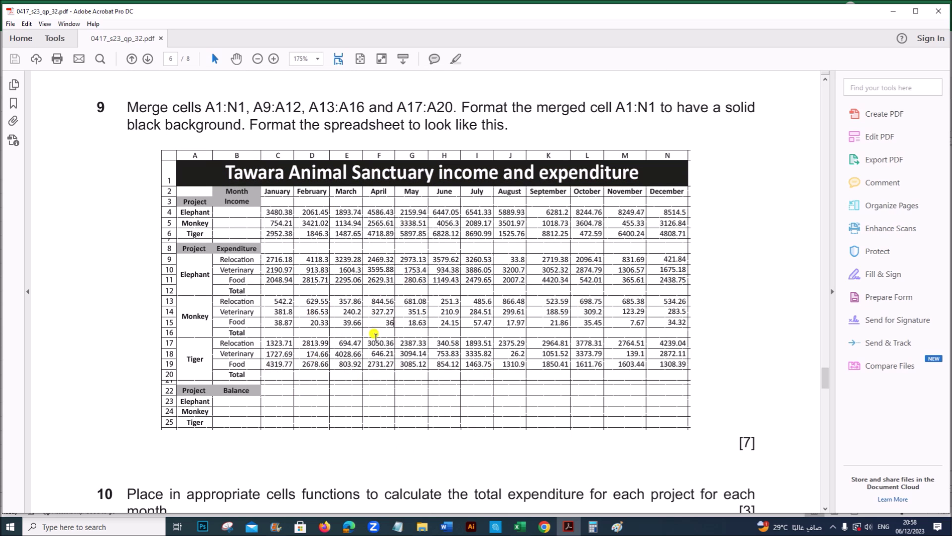
scroll(376, 330, "up", 2)
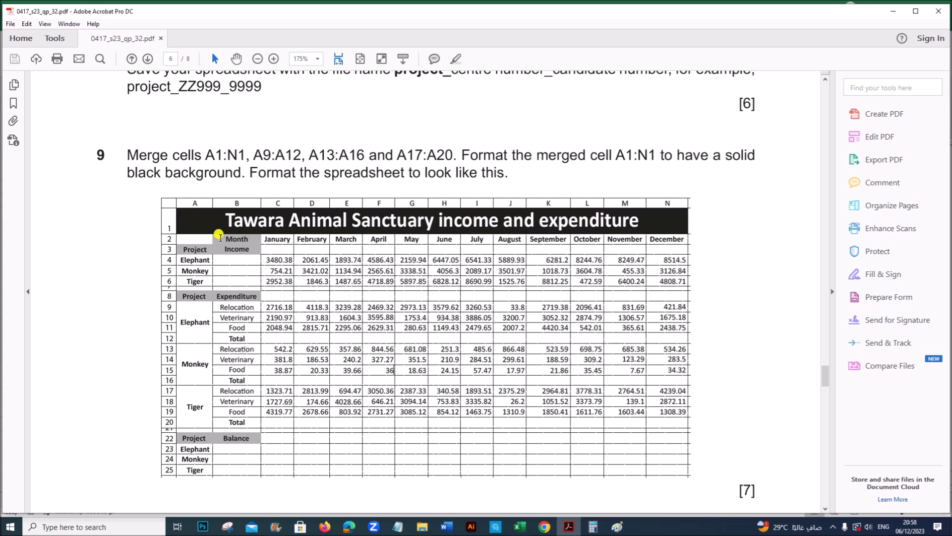
left_click(520, 526)
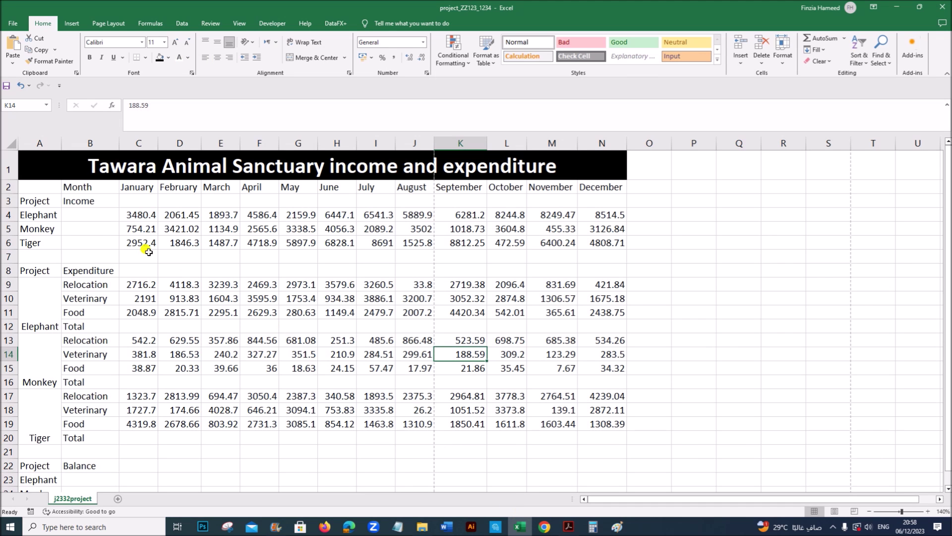
left_click(48, 202)
left_click_drag(49, 202, 603, 180)
left_click(566, 524)
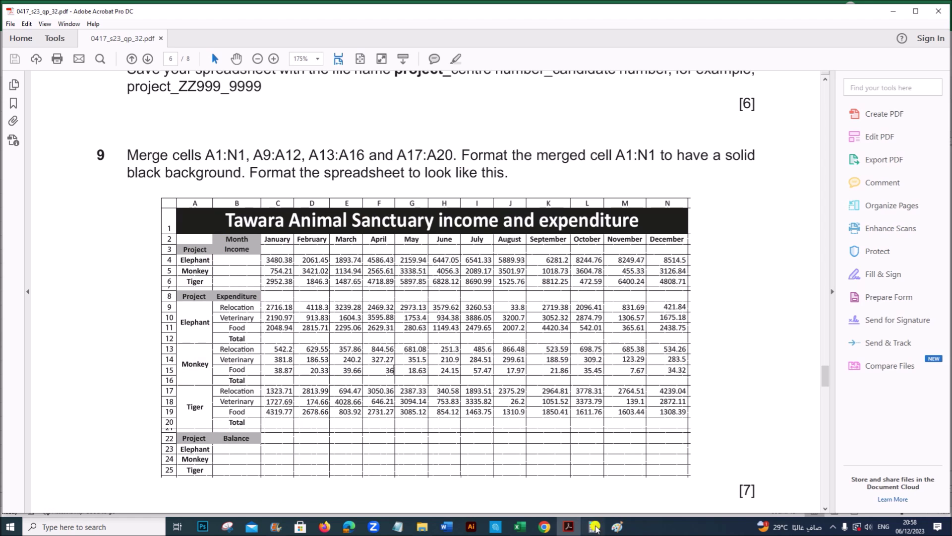
left_click(521, 528)
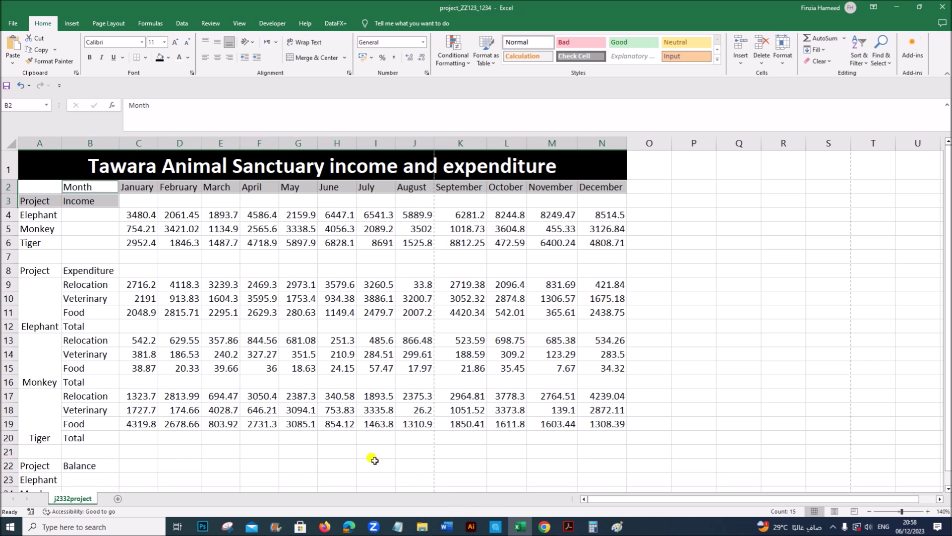
left_click_drag(41, 222, 90, 460)
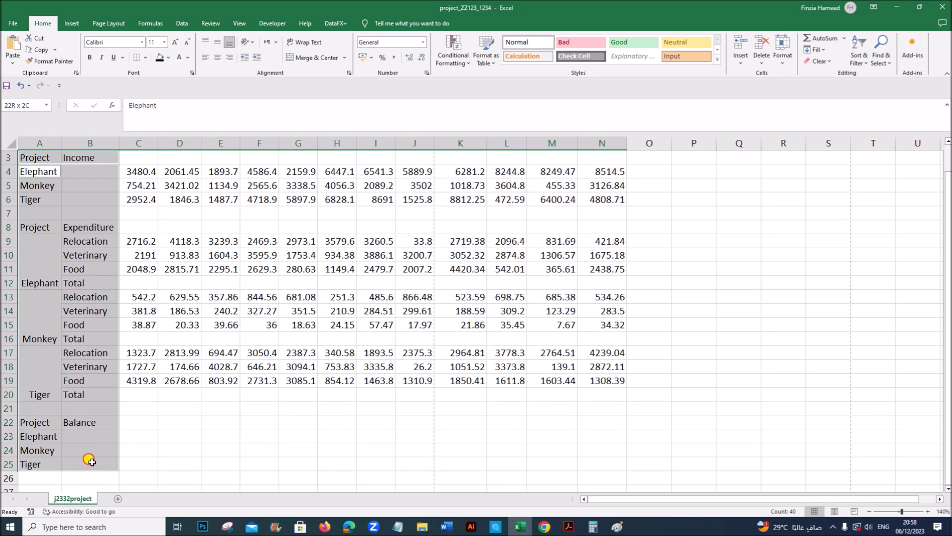
left_click(218, 58)
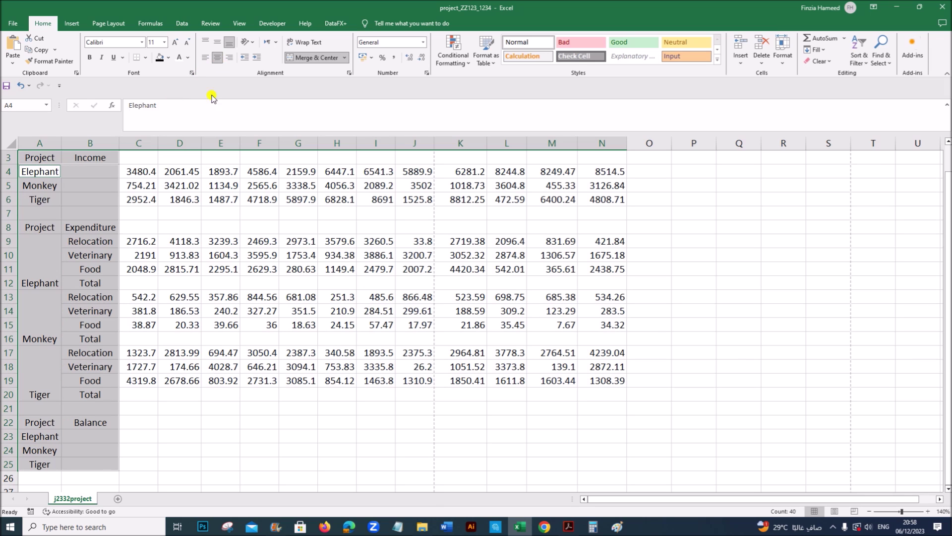
scroll(320, 425, "up", 1)
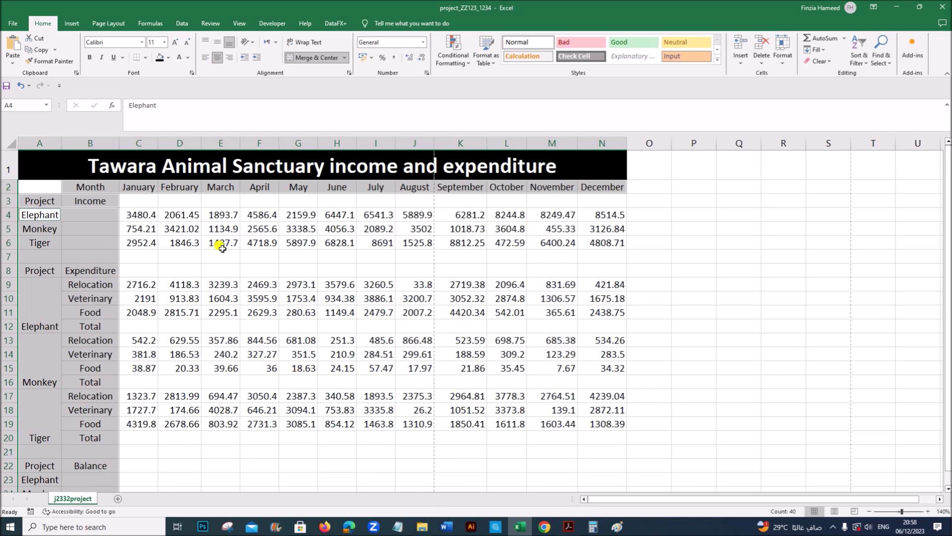
Bold B2:N2, A3:B3, A4:A25 and cells B8, B12, B16, B20 and B22 in Excel, checking the selection against the exam paper
left_click(73, 215)
left_click_drag(45, 201, 590, 187)
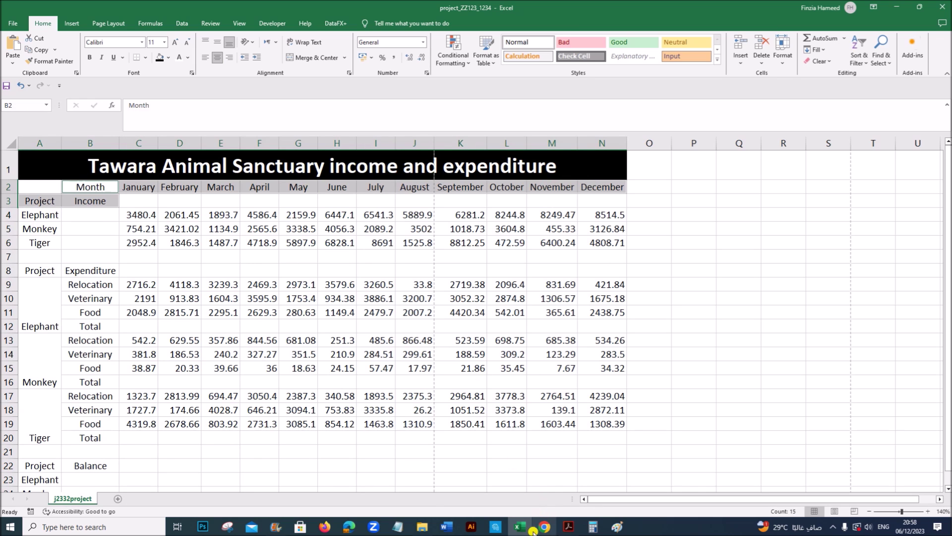
left_click(568, 527)
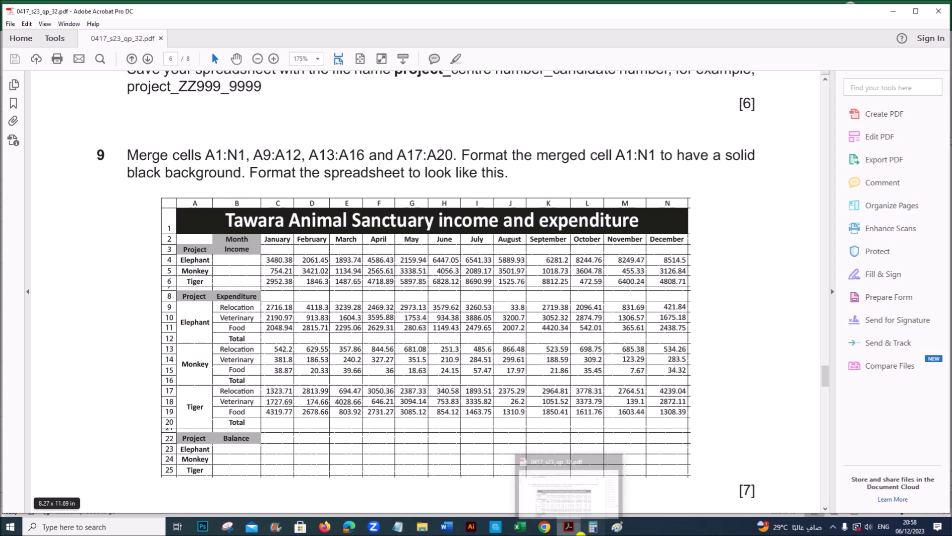
left_click(520, 527)
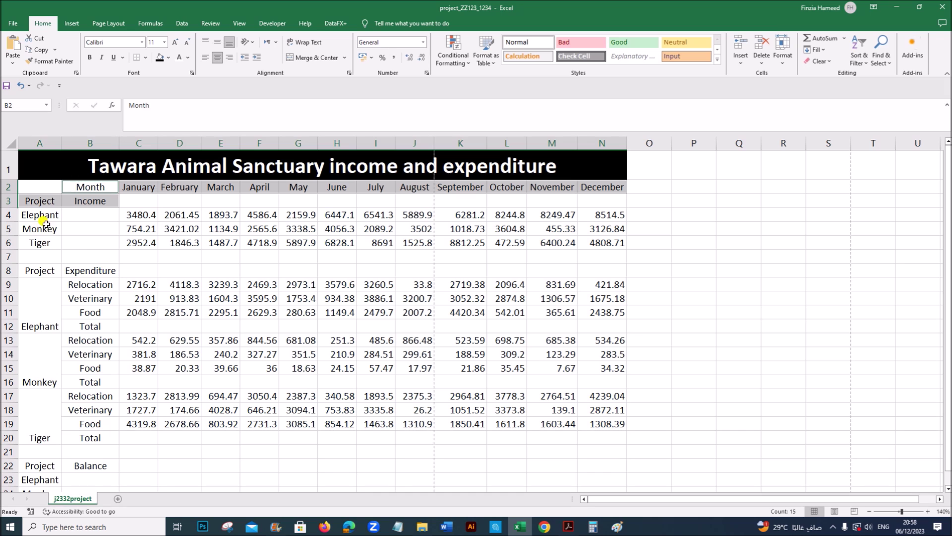
left_click_drag(42, 216, 39, 465)
scroll(124, 433, "up", 1)
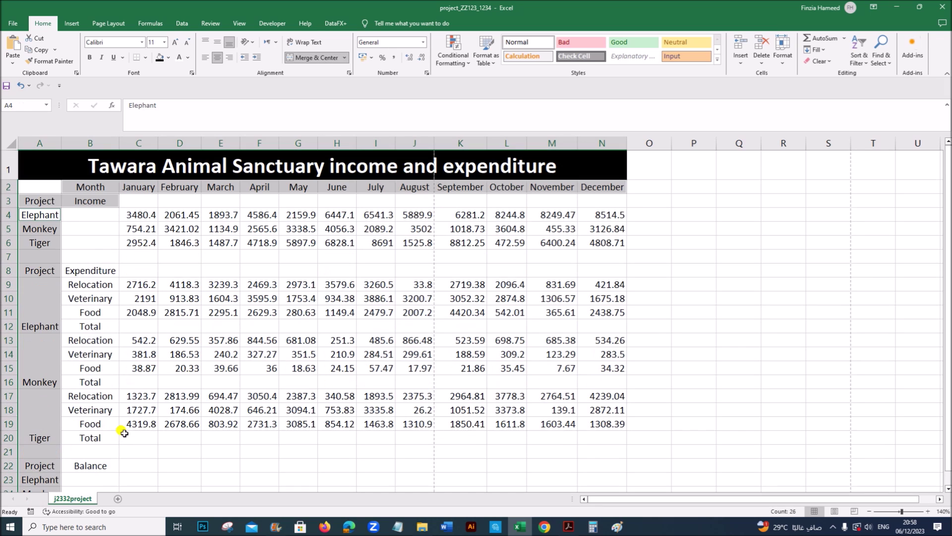
left_click(84, 271, "ctrl")
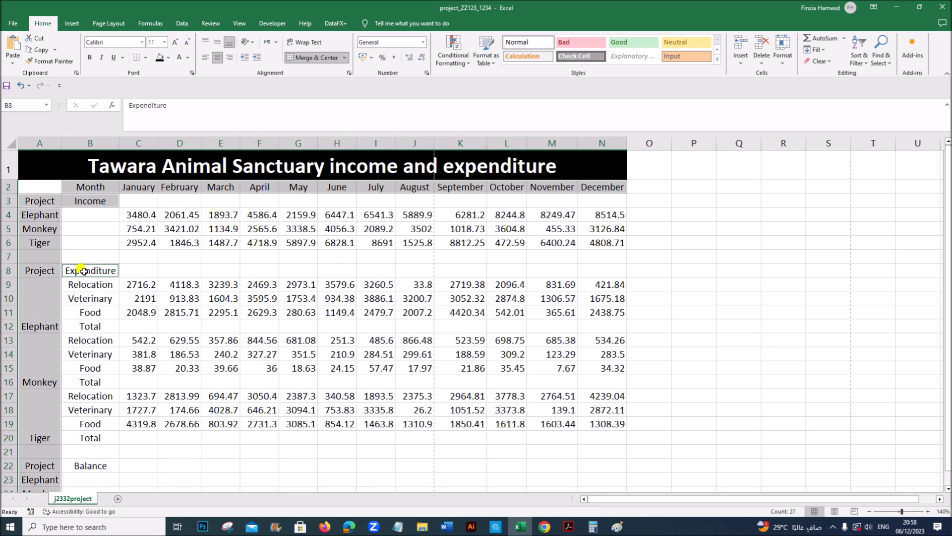
left_click(73, 324, "ctrl")
left_click(82, 383, "ctrl")
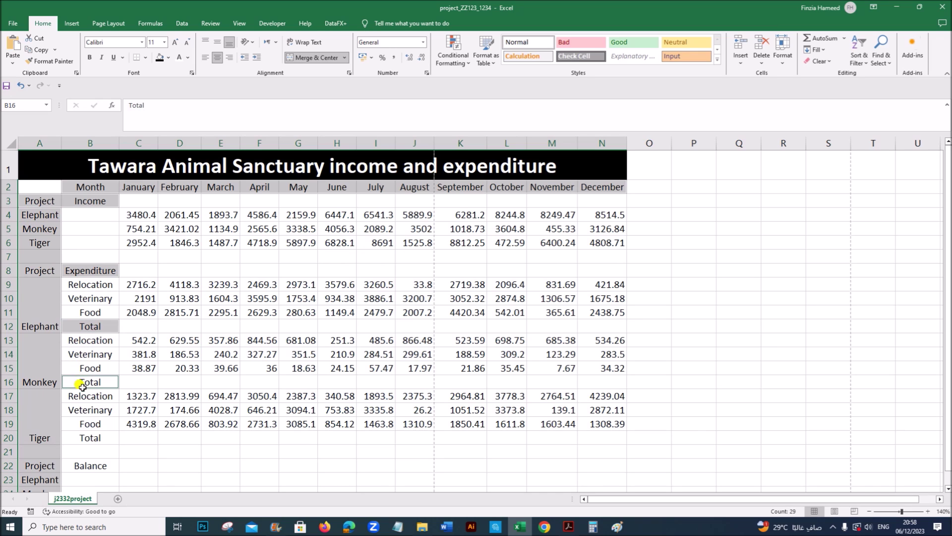
left_click(86, 440, "ctrl")
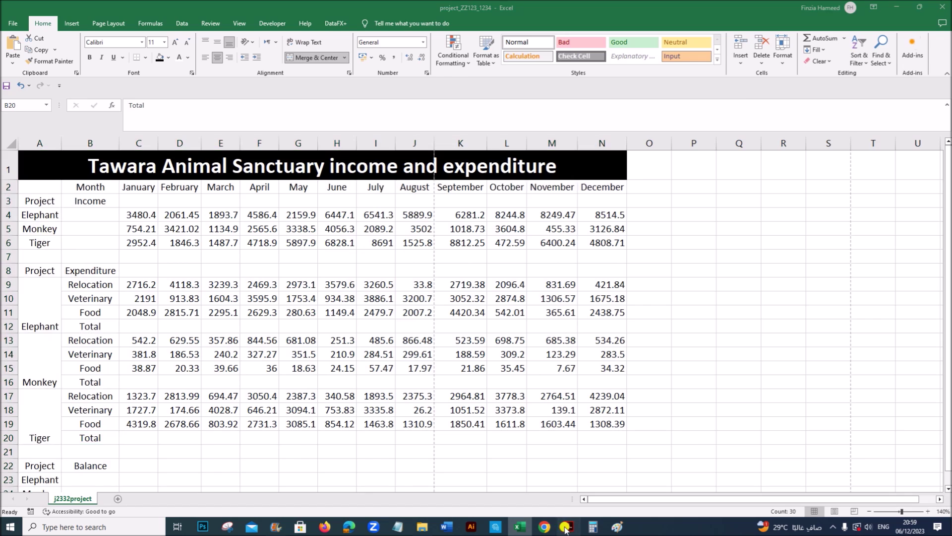
left_click(569, 527)
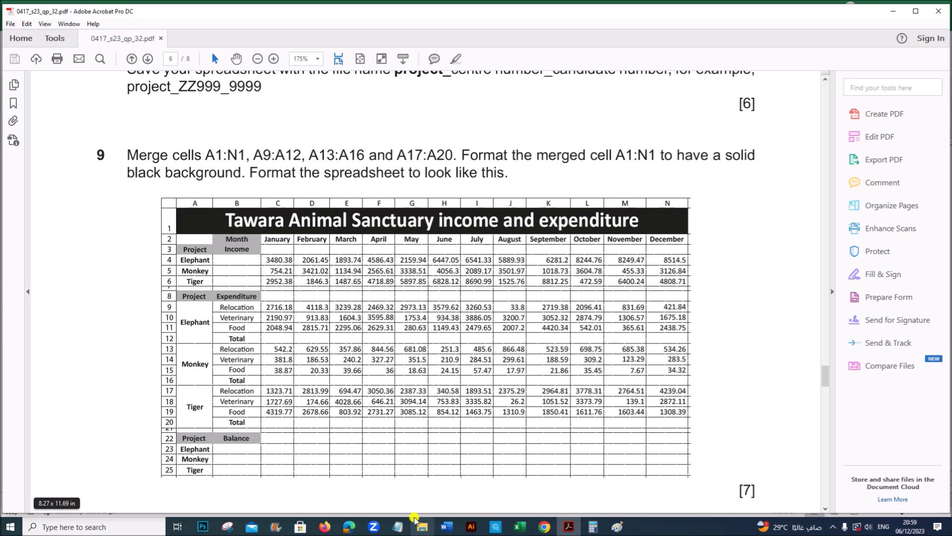
left_click(520, 527)
left_click(106, 466, "ctrl")
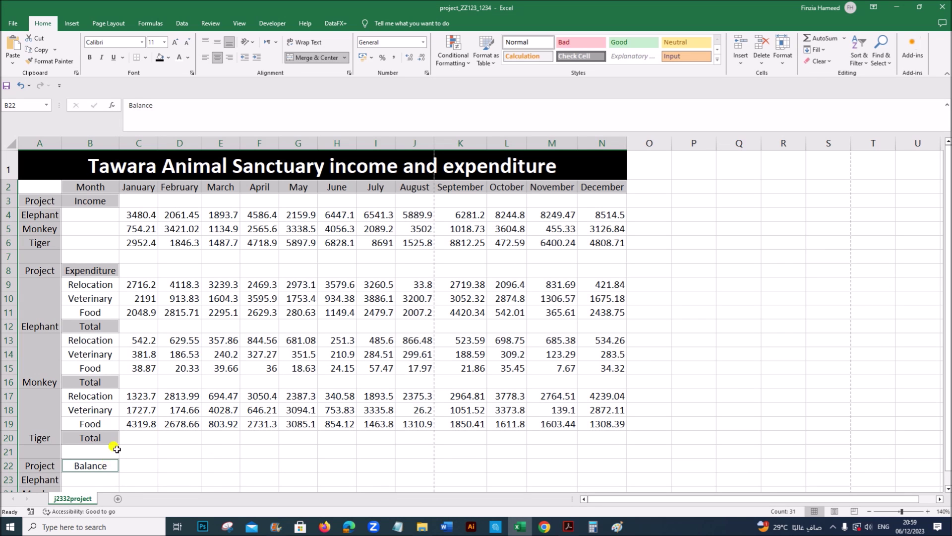
left_click(89, 56)
left_click(312, 392)
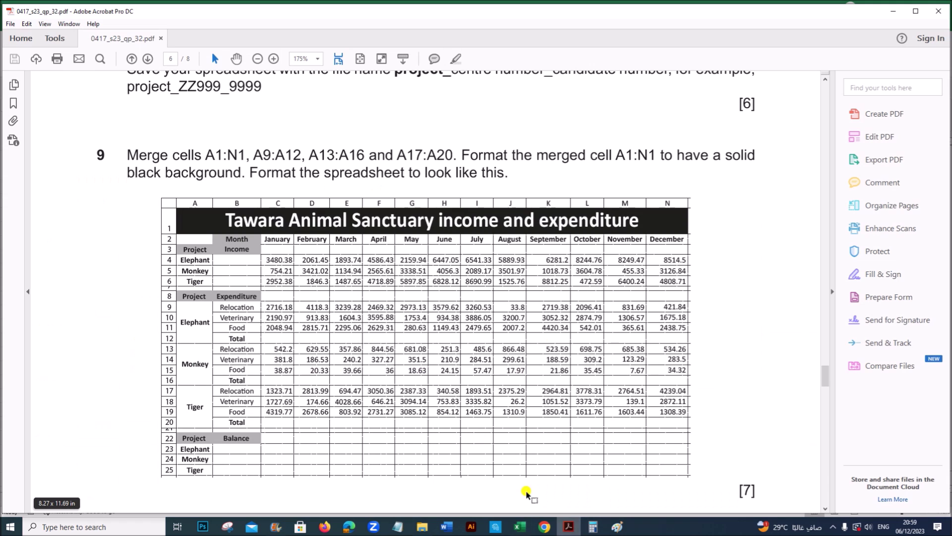
Check the shaded headings in the exam paper, then fill cells A3, B2:B3, A8:B8 and A22:B22 with grey in Excel
left_click(569, 527)
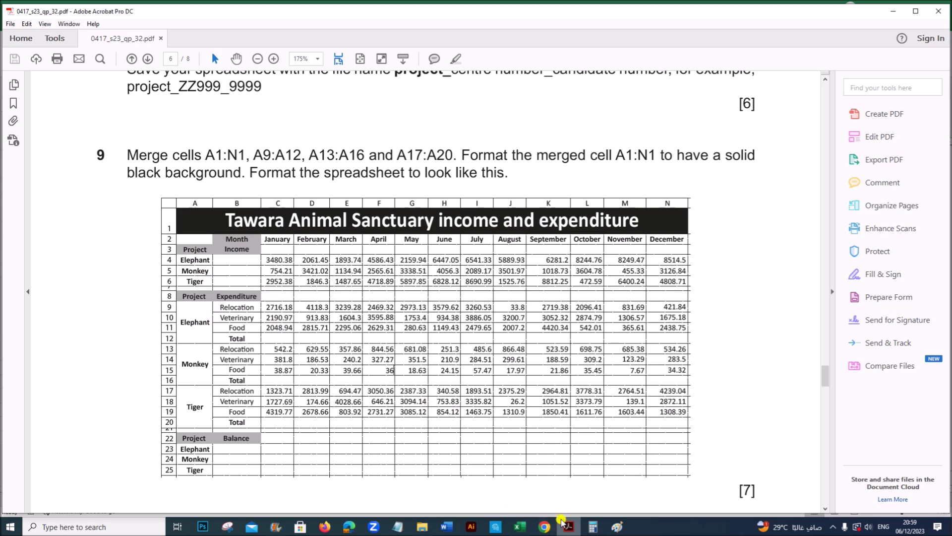
left_click(519, 526)
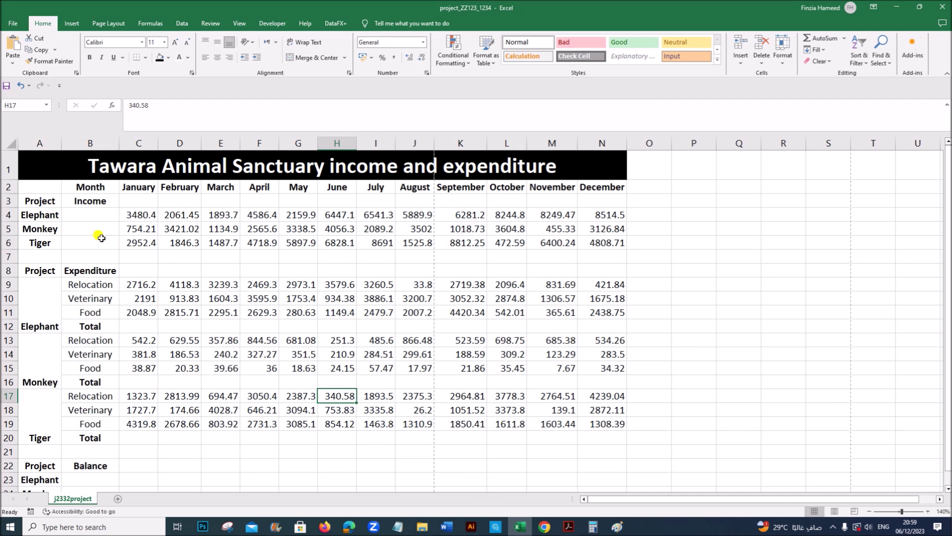
left_click(33, 200)
left_click(76, 186, "ctrl")
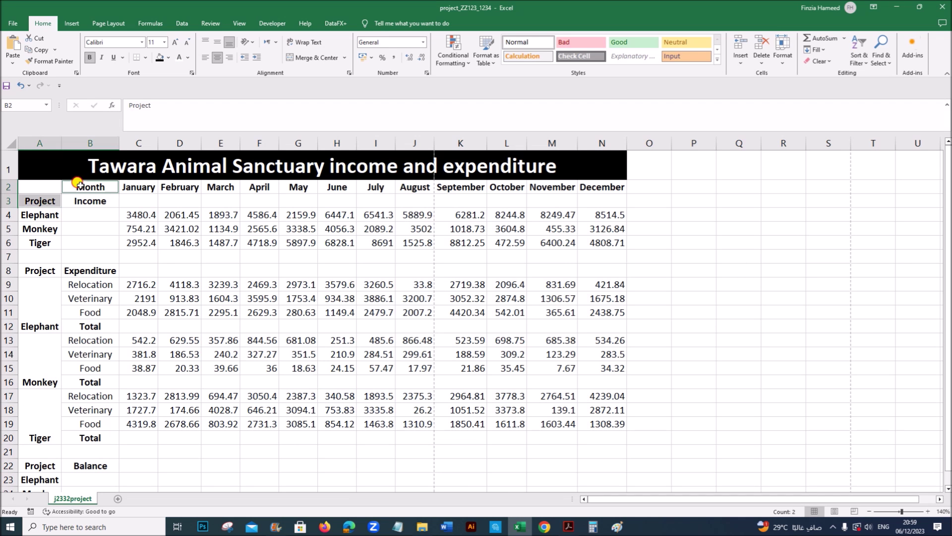
left_click(77, 201, "ctrl")
left_click(52, 270, "ctrl")
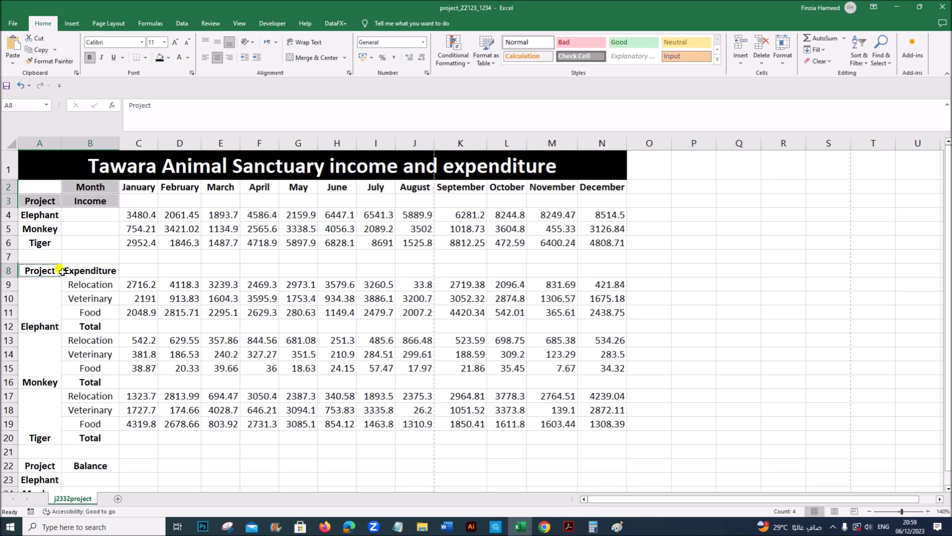
left_click(90, 271, "ctrl")
left_click(47, 465, "ctrl")
left_click(79, 466, "ctrl")
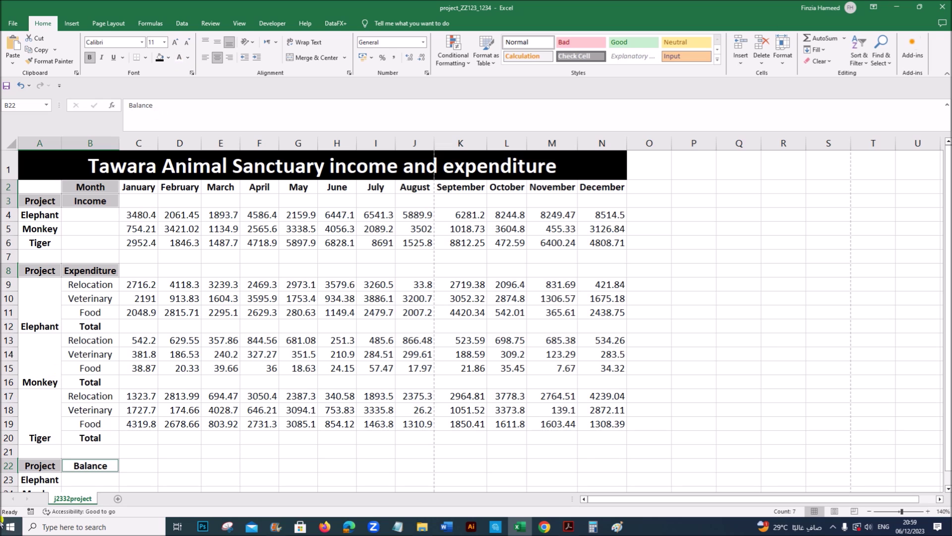
left_click(168, 57)
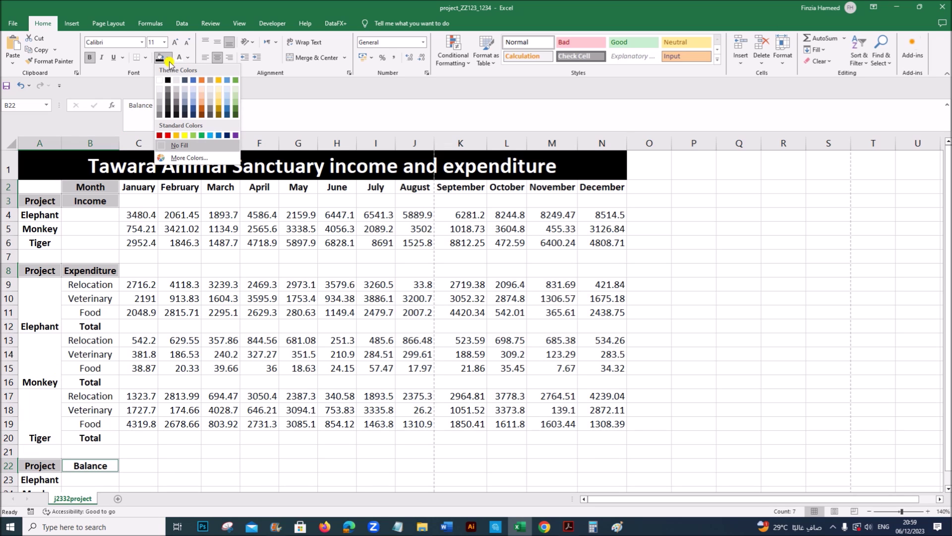
left_click(159, 103)
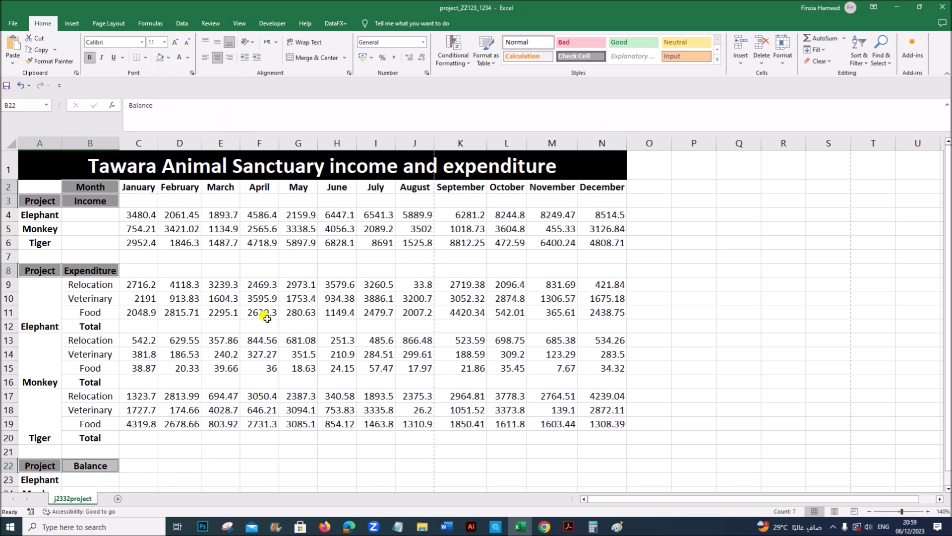
left_click(260, 341)
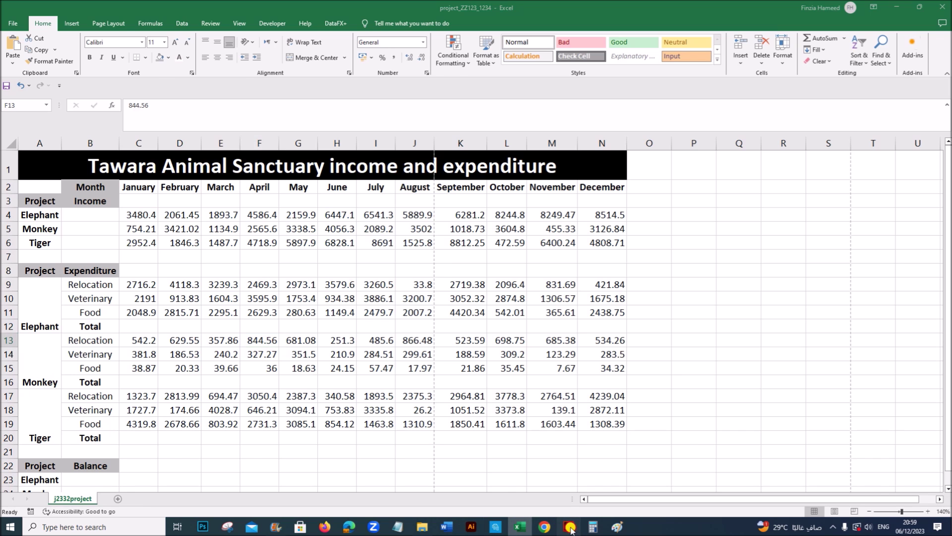
Compare the Excel sheet with the exam paper's model layout, examining the merged project labels and reading questions 10 and 11
left_click(568, 527)
scroll(397, 419, "down", 2)
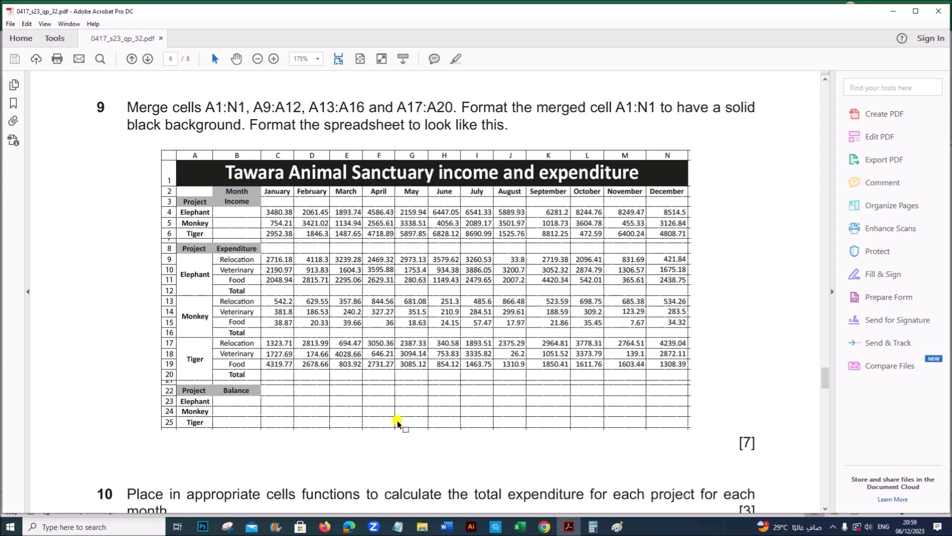
scroll(397, 421, "down", 6)
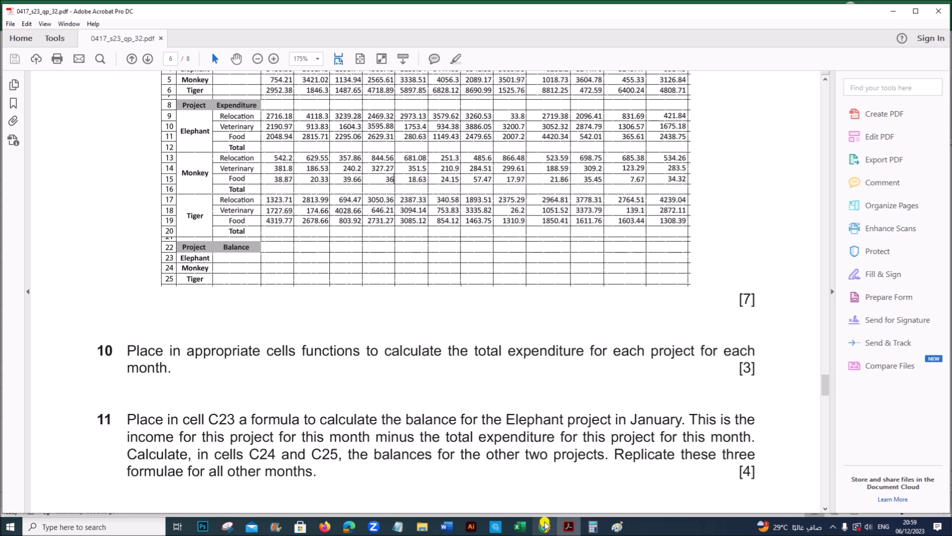
left_click(520, 527)
left_click(367, 365)
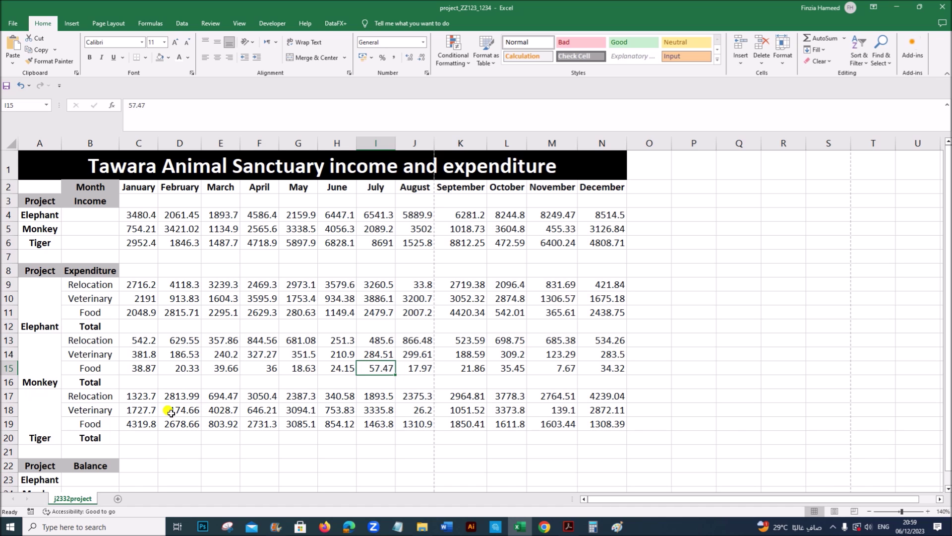
left_click(569, 527)
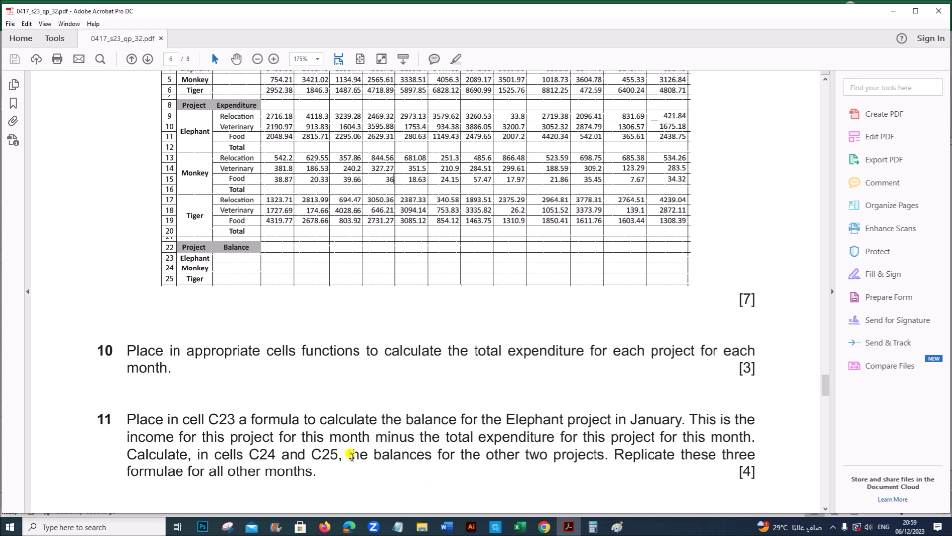
scroll(268, 382, "up", 1)
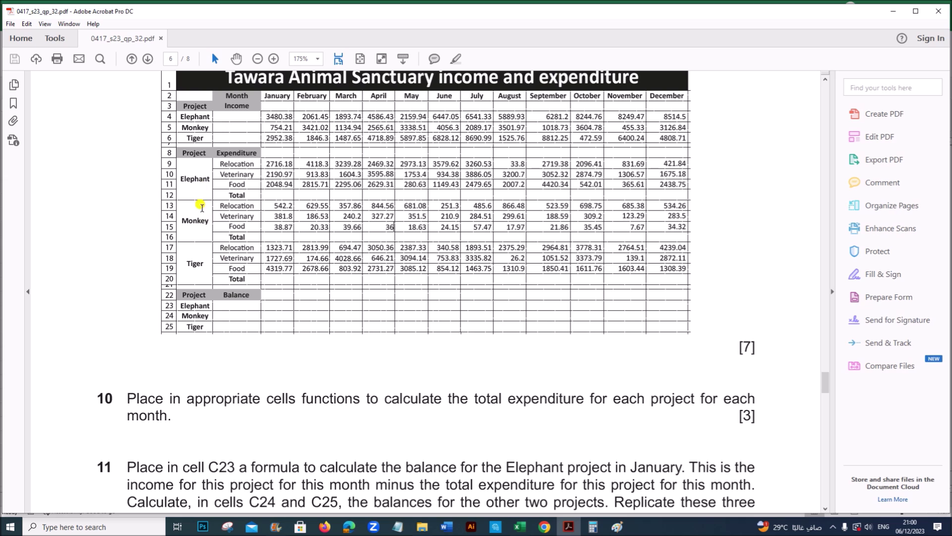
Middle-align the merged project labels A9:A12, A13:A16 and A17:A20 vertically in Excel
left_click(517, 525)
left_click_drag(27, 299, 32, 416)
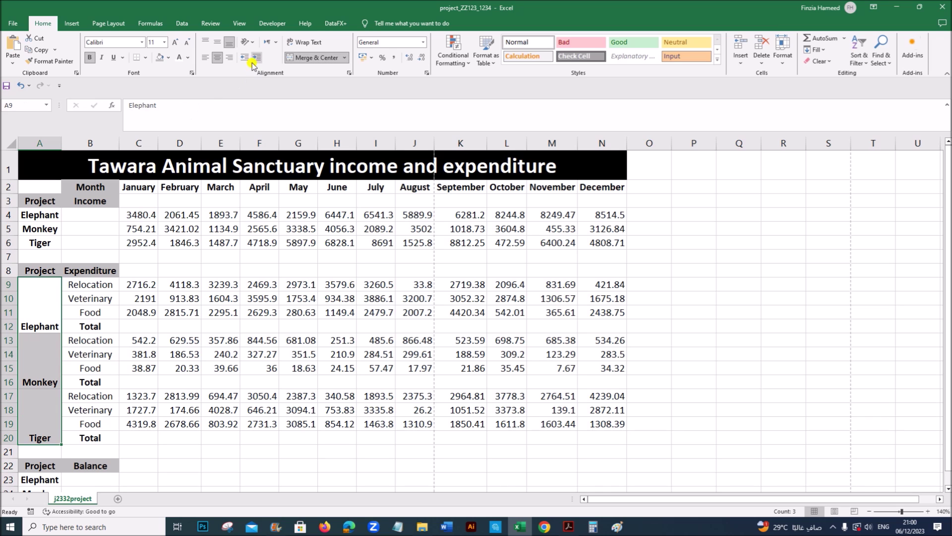
left_click(218, 43)
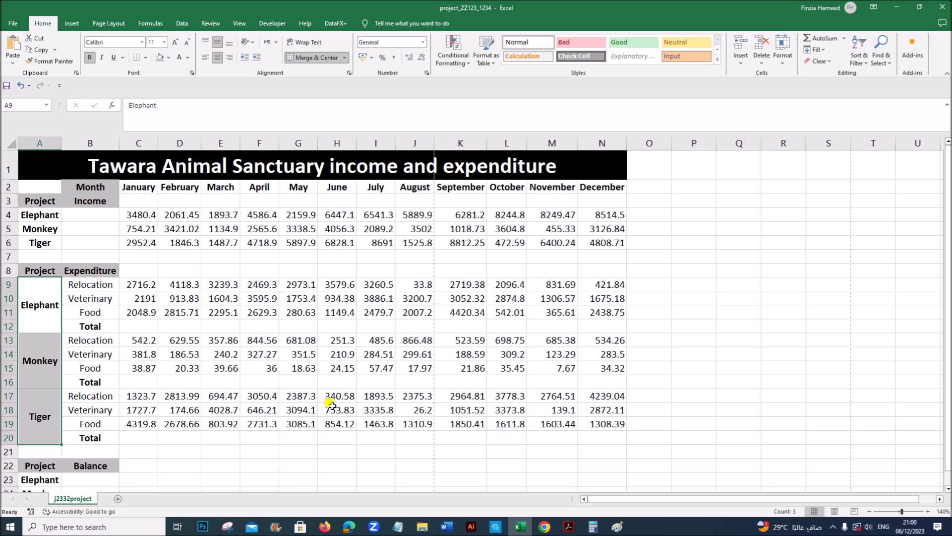
left_click(341, 393)
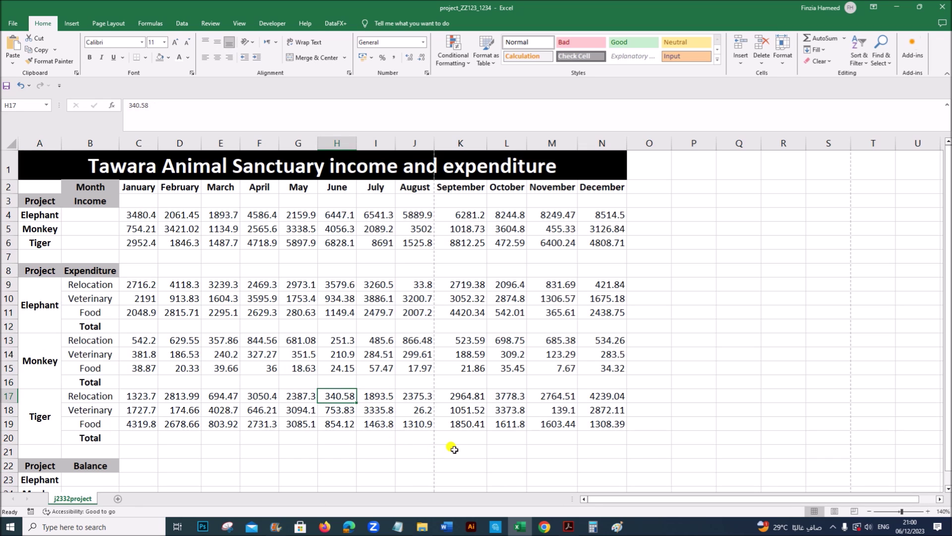
left_click_drag(40, 320, 40, 423)
left_click(137, 395)
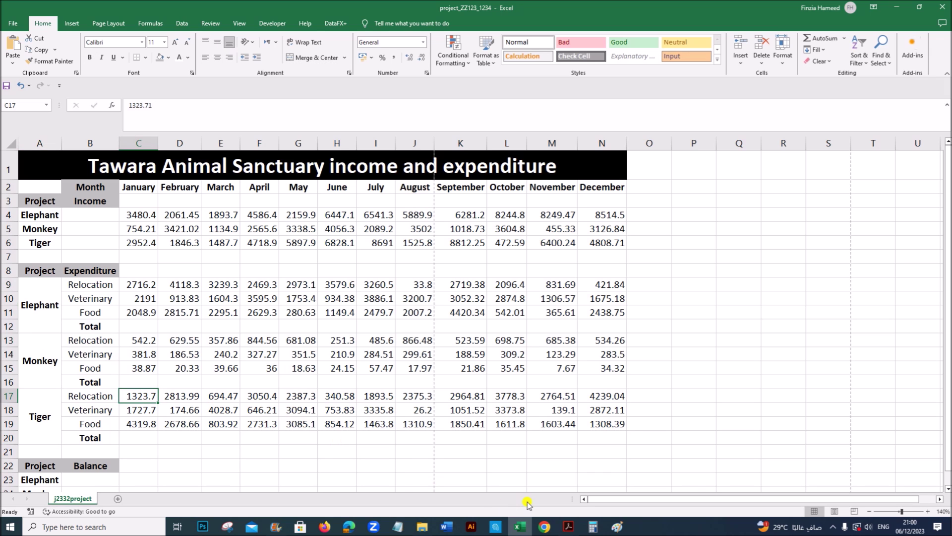
Read question 10 in the exam paper, then enter =SUM(C9:C11) in C12 in Excel for the Elephant project's January total
left_click(569, 527)
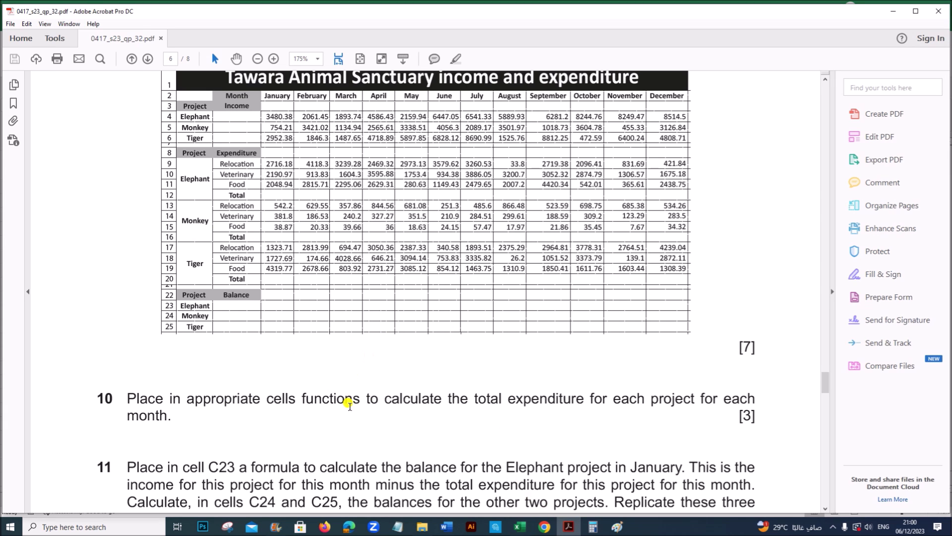
left_click(519, 526)
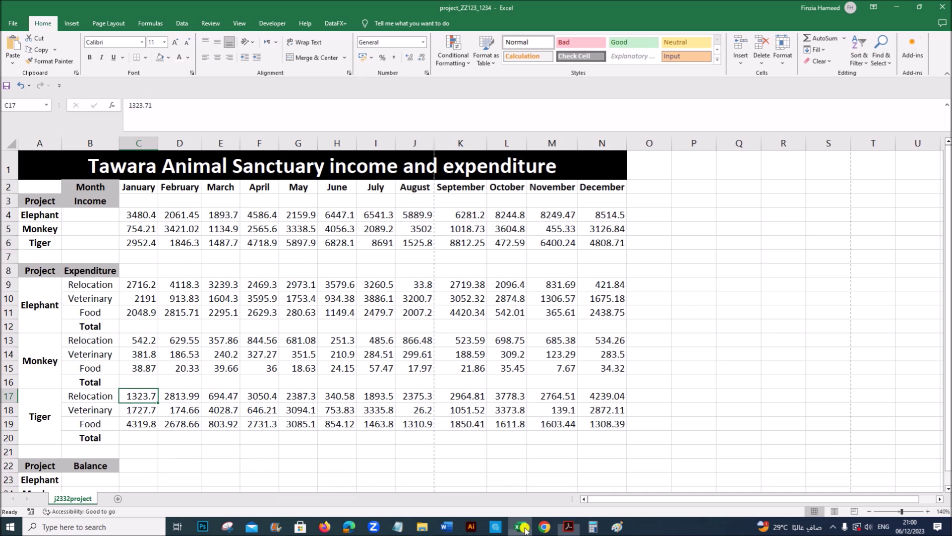
left_click(246, 379)
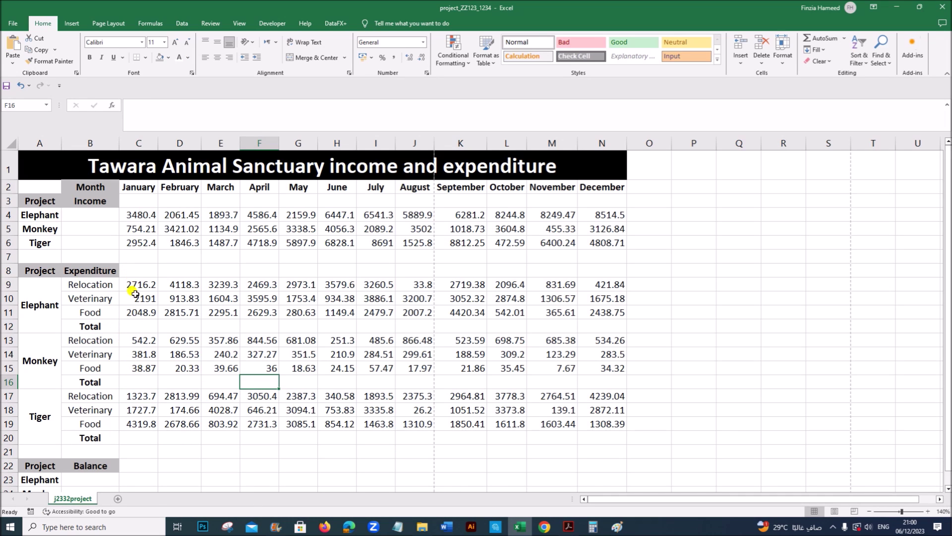
left_click_drag(141, 284, 138, 311)
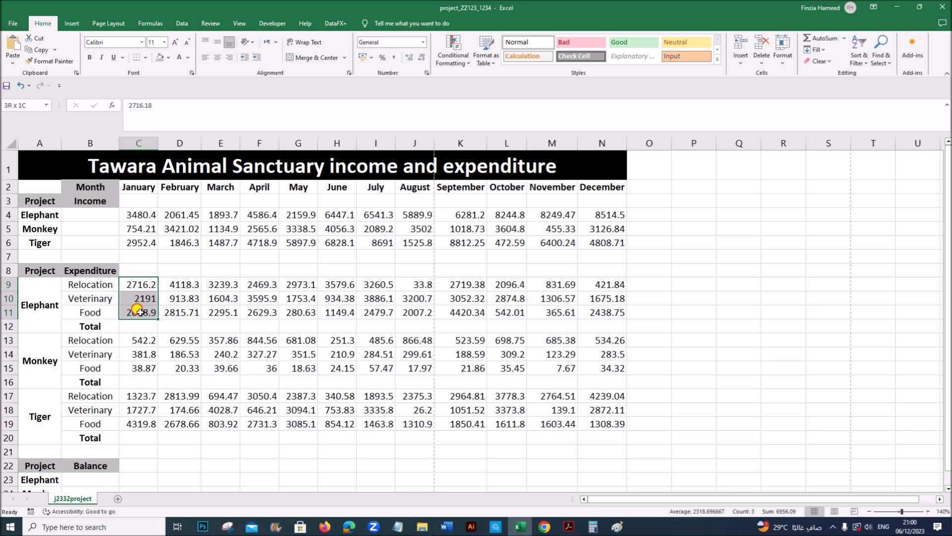
left_click(133, 326)
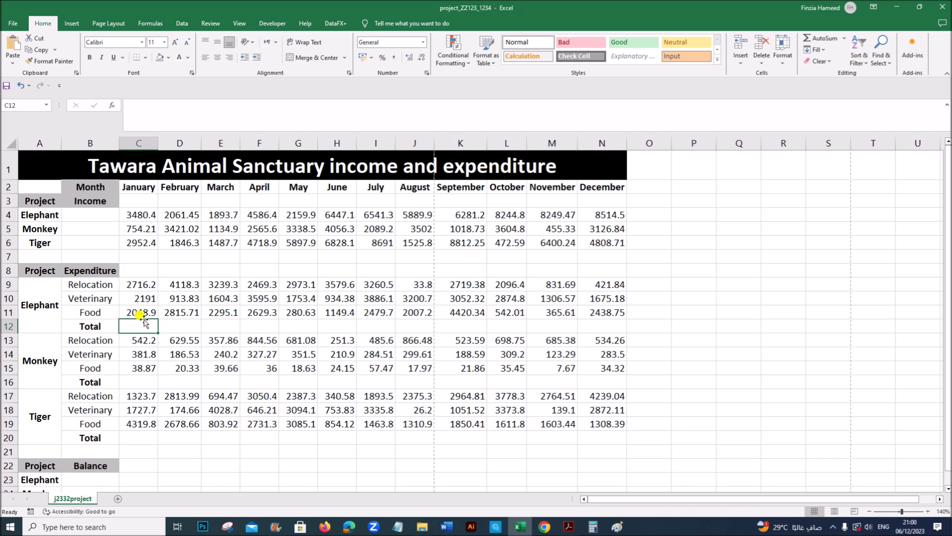
type("=sum")
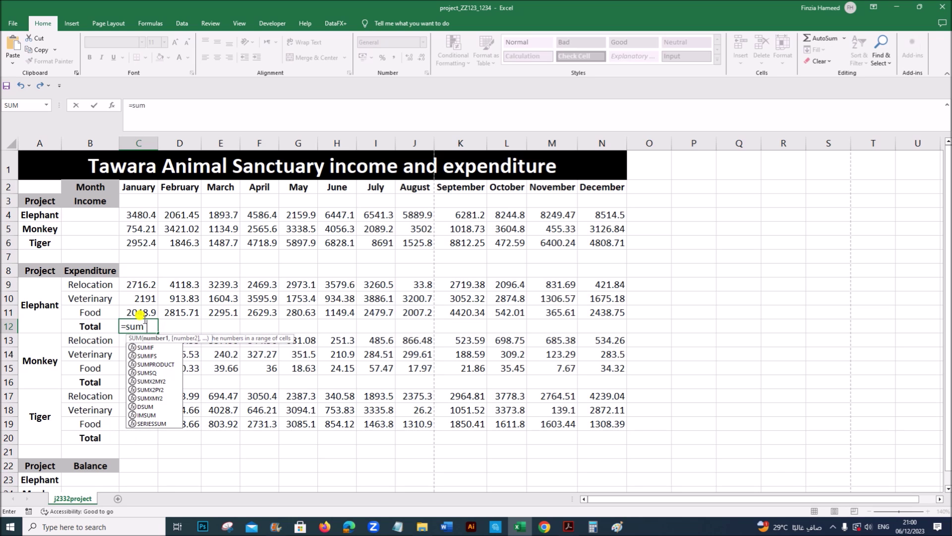
type("(")
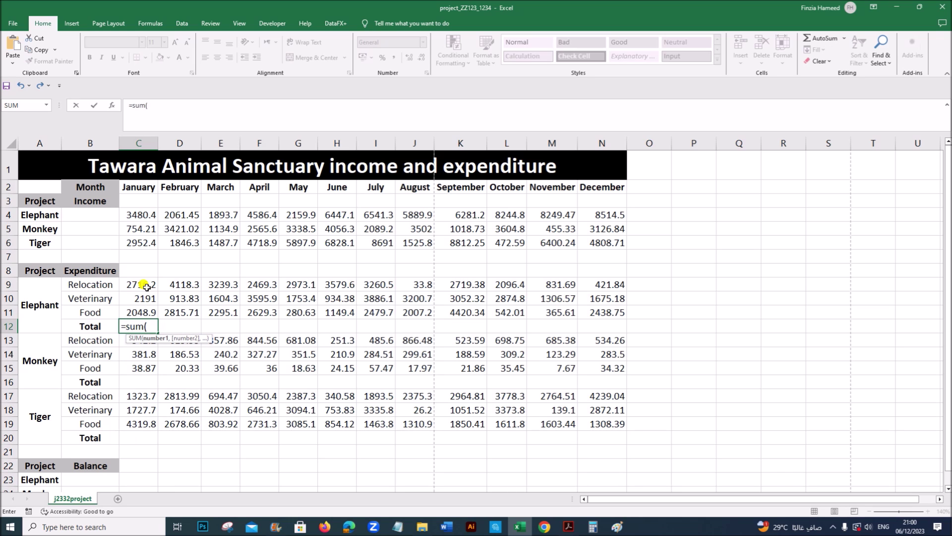
left_click_drag(144, 284, 147, 313)
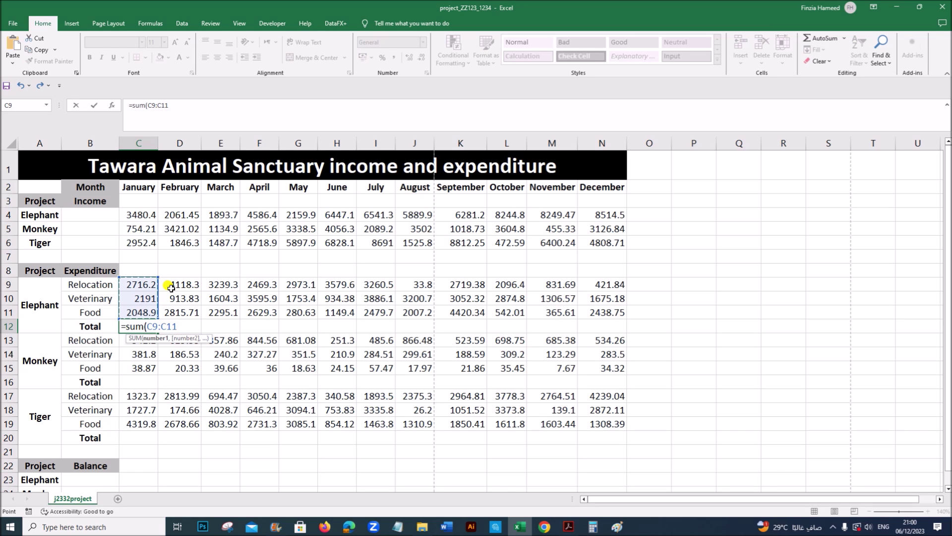
type(")")
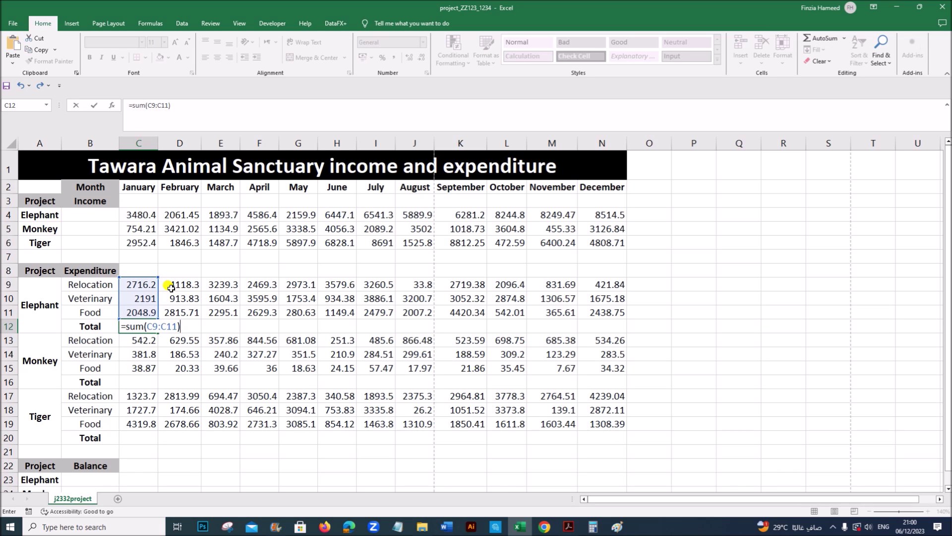
key("Return")
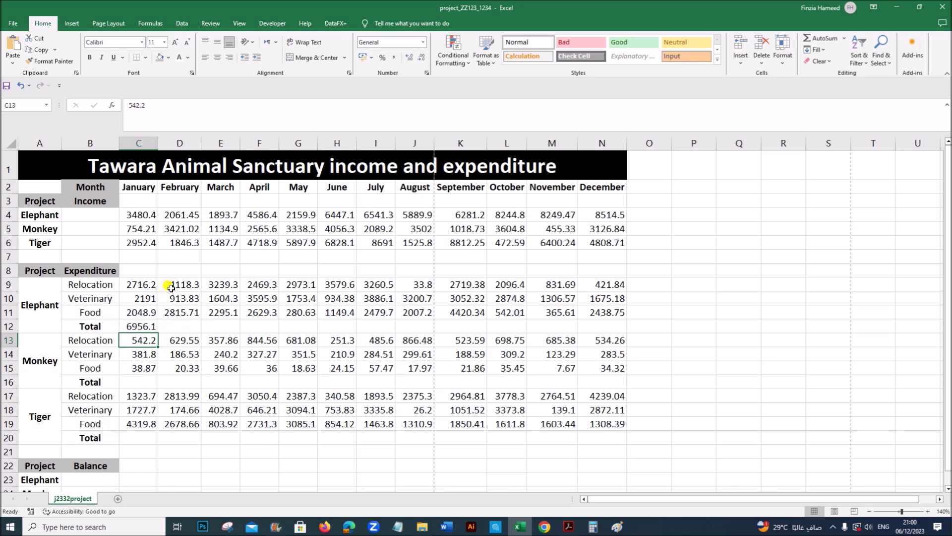
Fill the C12 total across to N12, then copy C12:N12 to the Monkey and Tiger total rows starting at C16 and C20
left_click(137, 326)
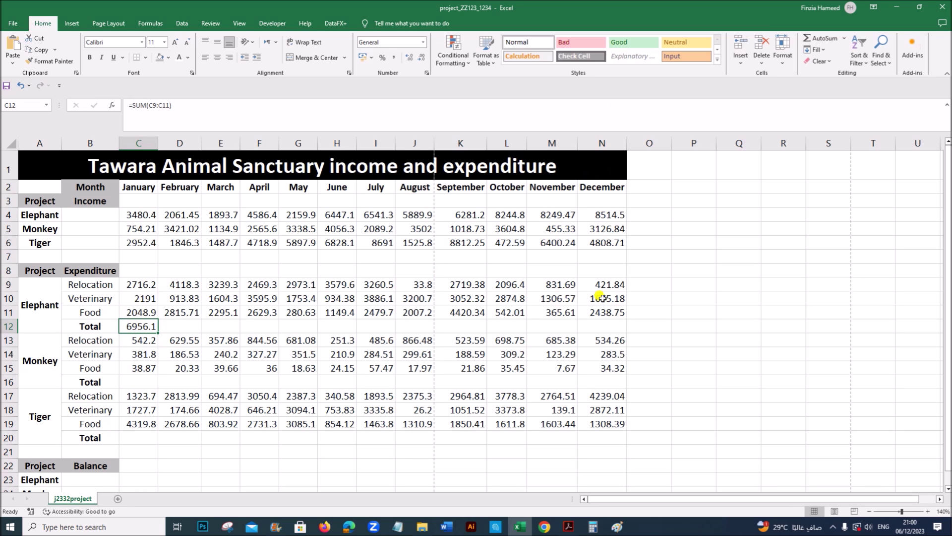
left_click_drag(157, 335, 606, 335)
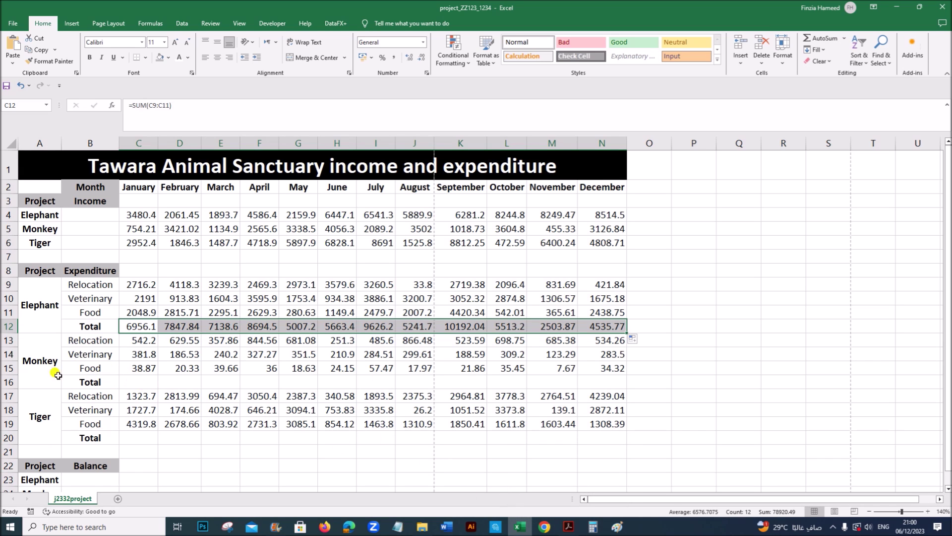
right_click(171, 327)
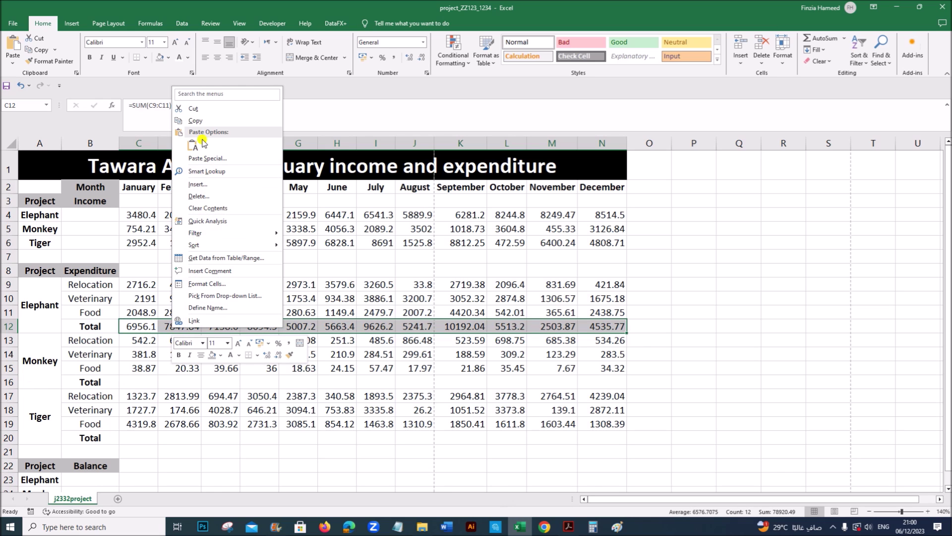
left_click(194, 120)
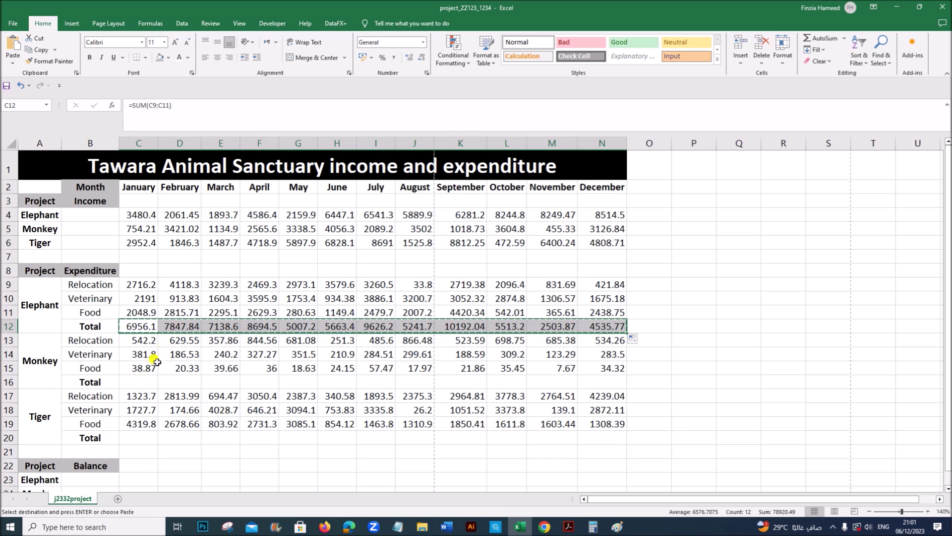
left_click(138, 383)
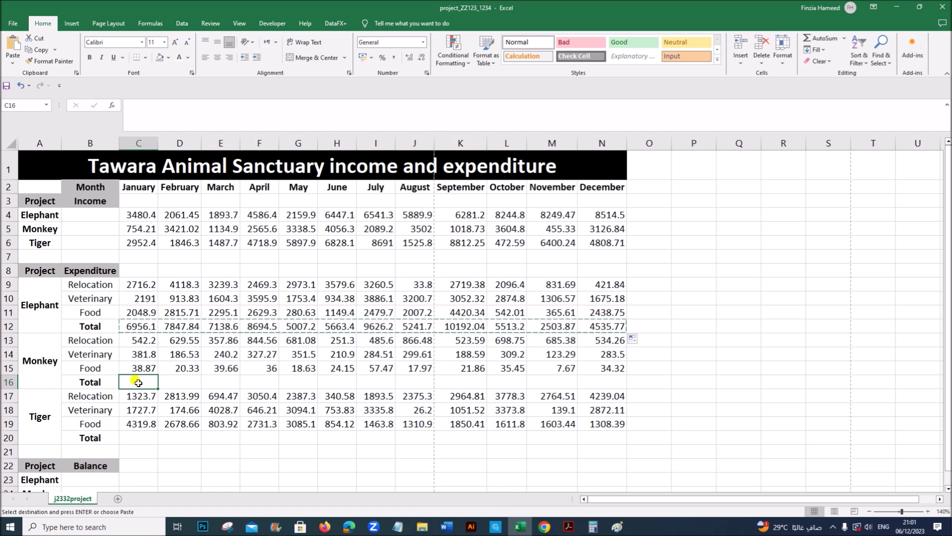
key("ctrl+v")
left_click(143, 438)
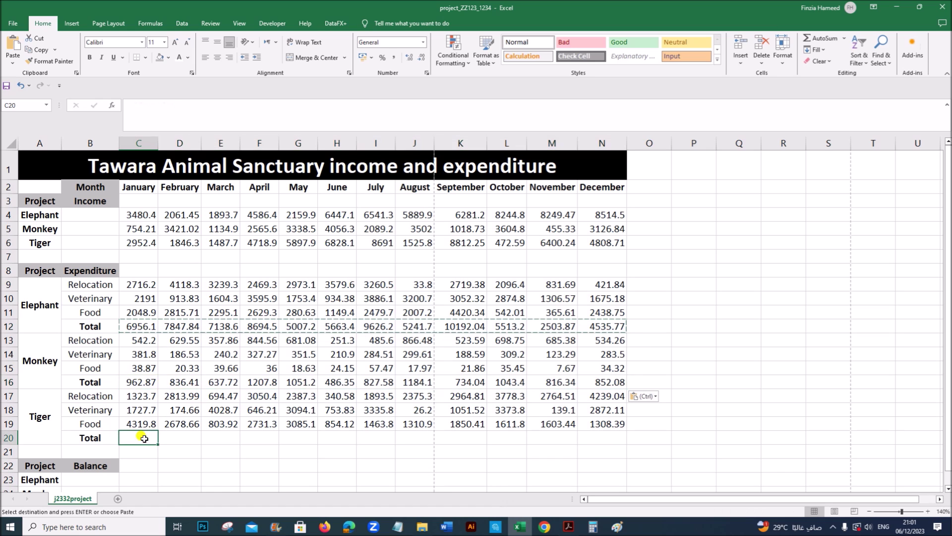
key("ctrl+v")
left_click(222, 461)
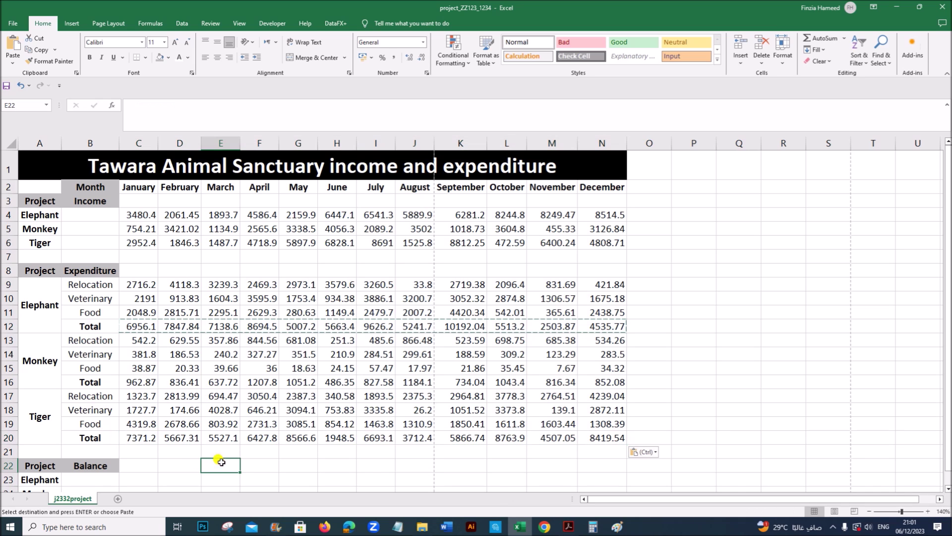
Check the copied SUM formulas in the January total cells for the Monkey and Tiger projects, C16 and C20
double_click(142, 382)
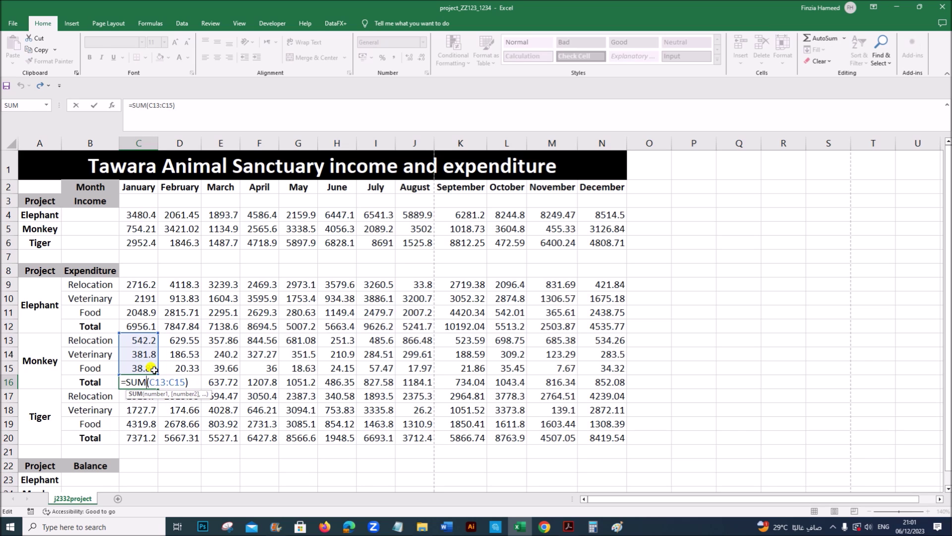
key("Return")
key("Down")
key("Down")
key("Down")
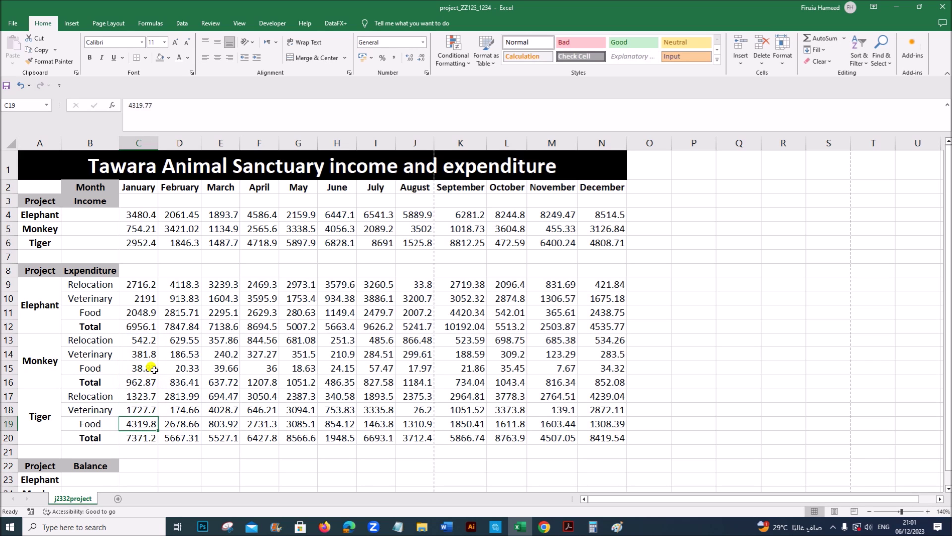
Read question 11 in the exam paper in Adobe Acrobat, then examine the Elephant project's January income and total expenditure in Excel
left_click(568, 526)
scroll(503, 466, "down", 5)
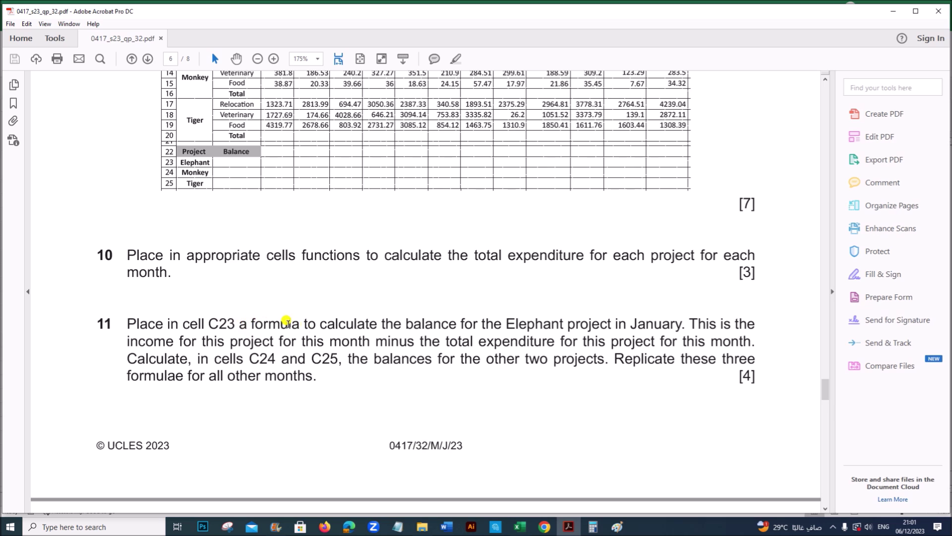
scroll(400, 340, "up", 2)
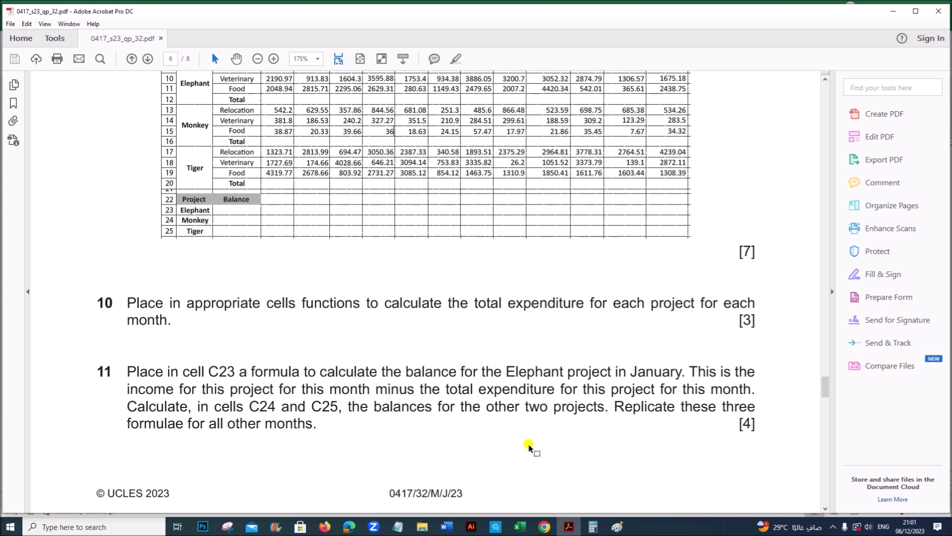
left_click(520, 526)
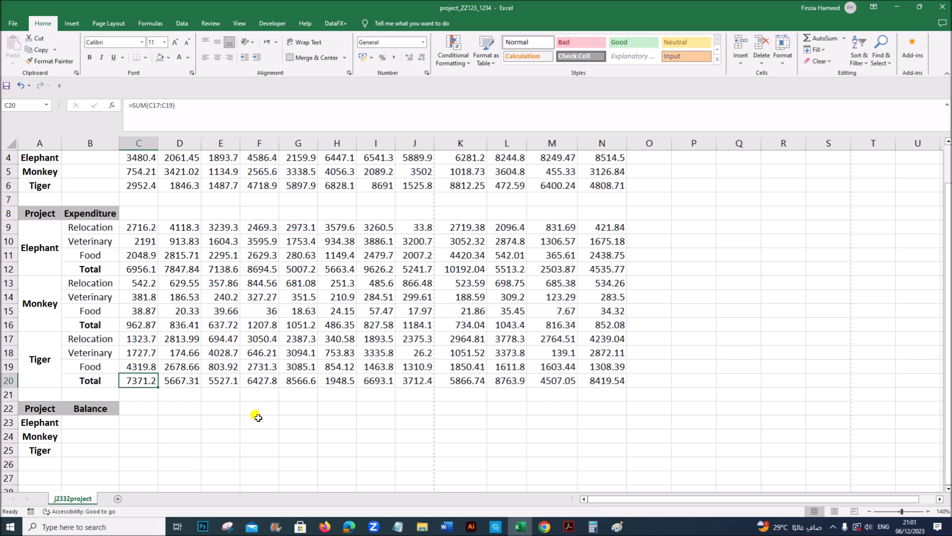
left_click(147, 408)
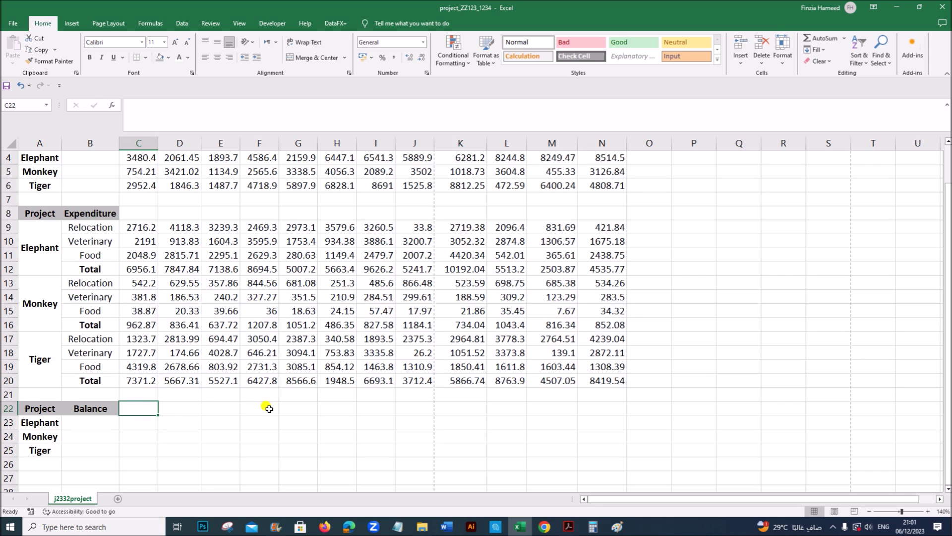
scroll(268, 409, "up", 1)
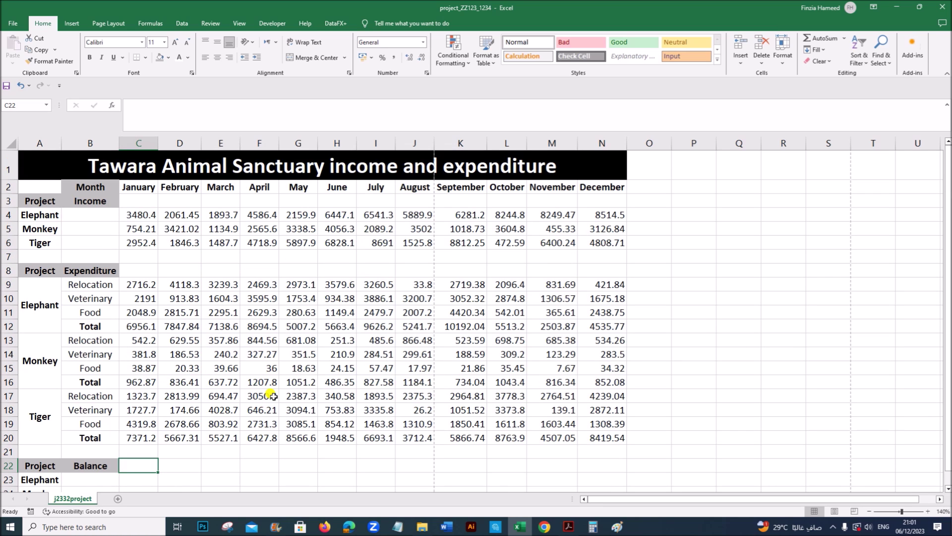
left_click(143, 212)
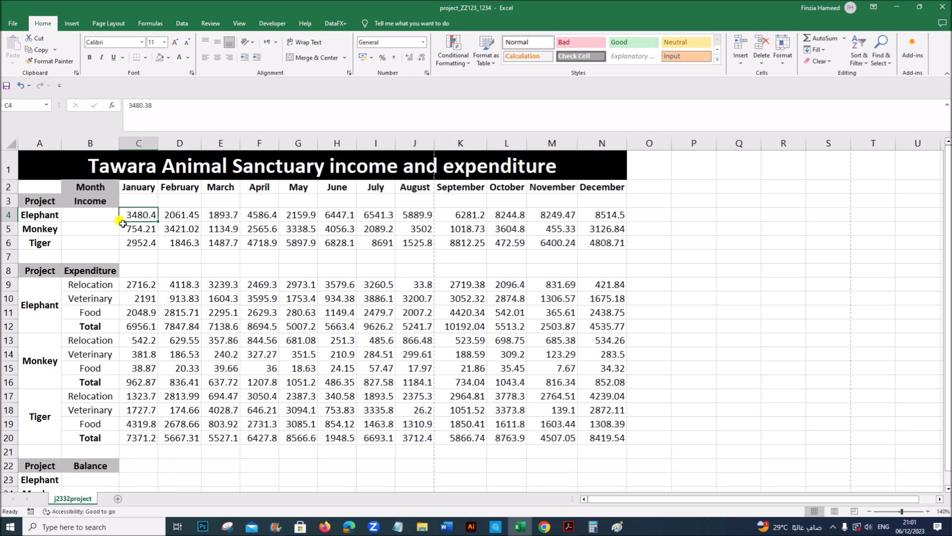
left_click(46, 213)
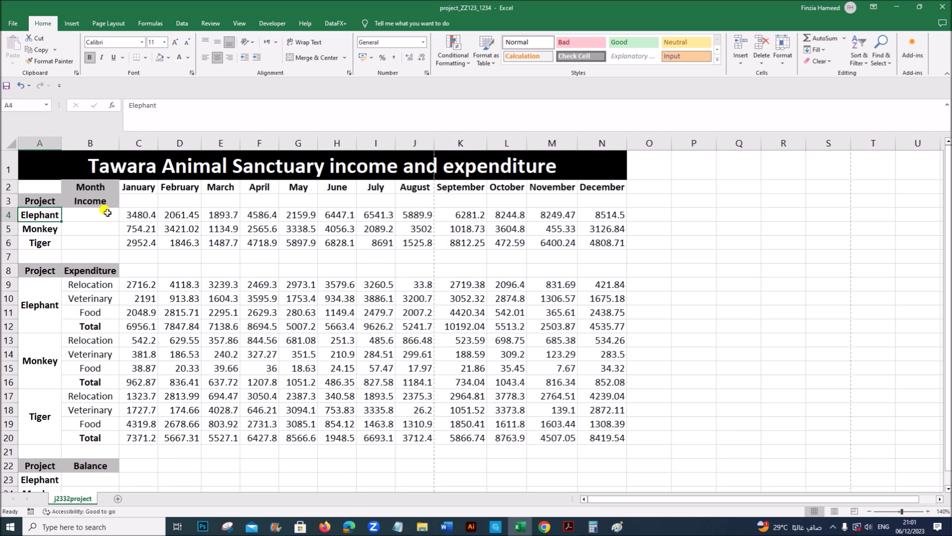
left_click(130, 214)
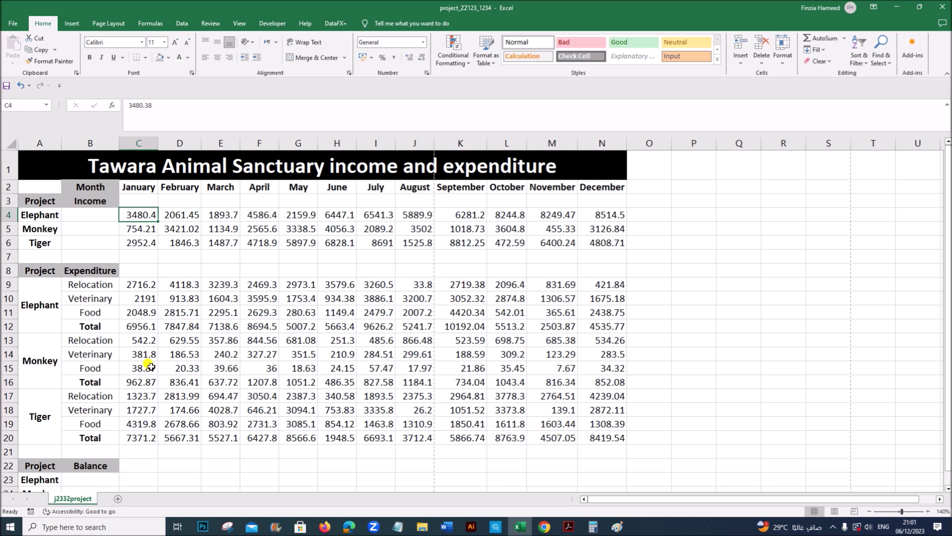
left_click(144, 327)
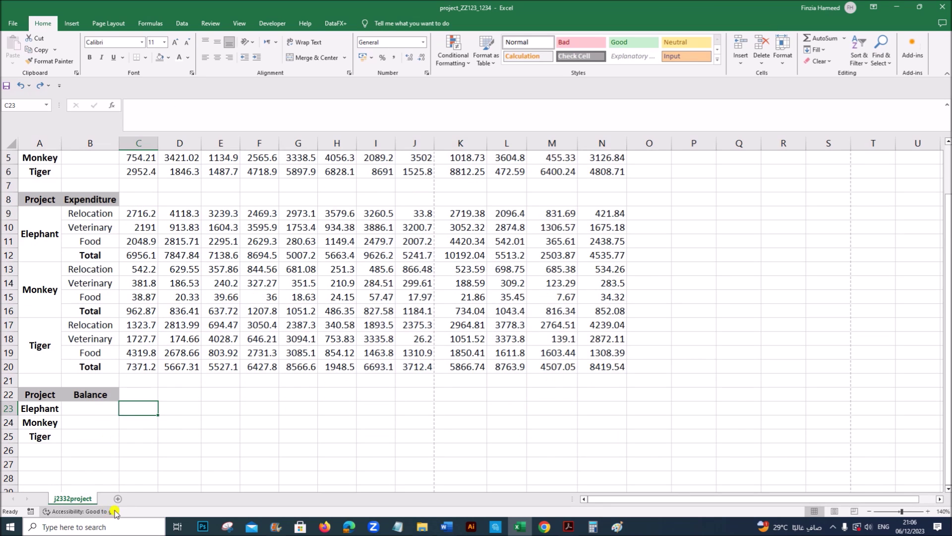
scroll(170, 421, "up", 2)
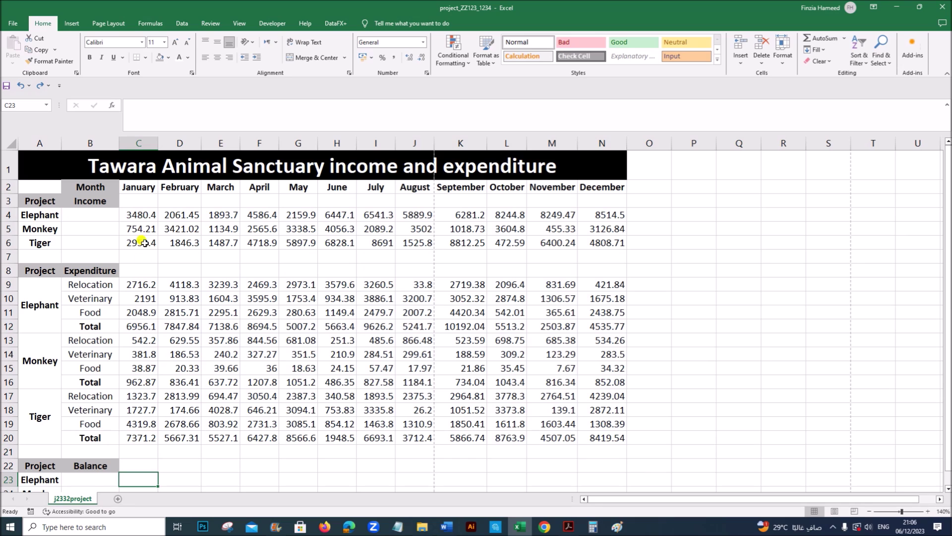
left_click(144, 216)
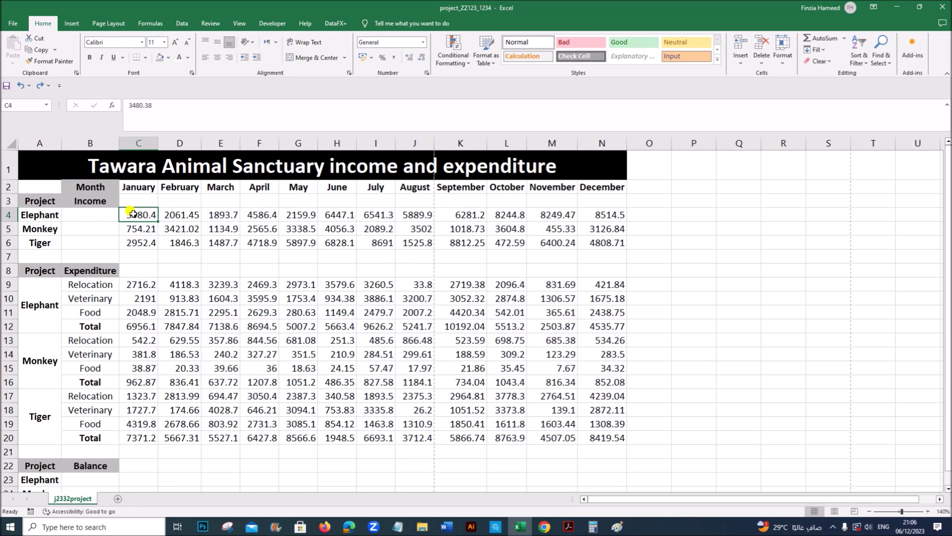
scroll(141, 306, "down", 1)
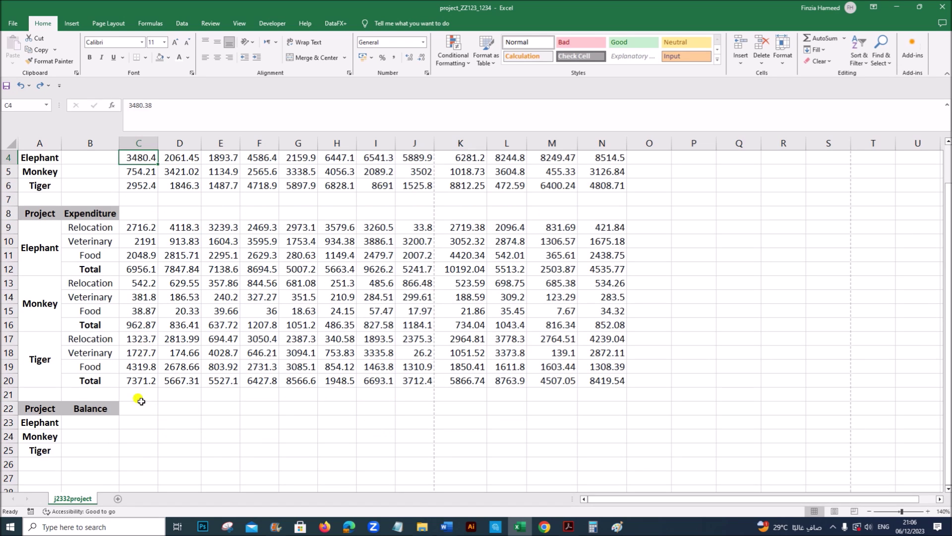
Enter =C4-C12 in C23 to calculate the Elephant project's January balance
left_click(137, 420)
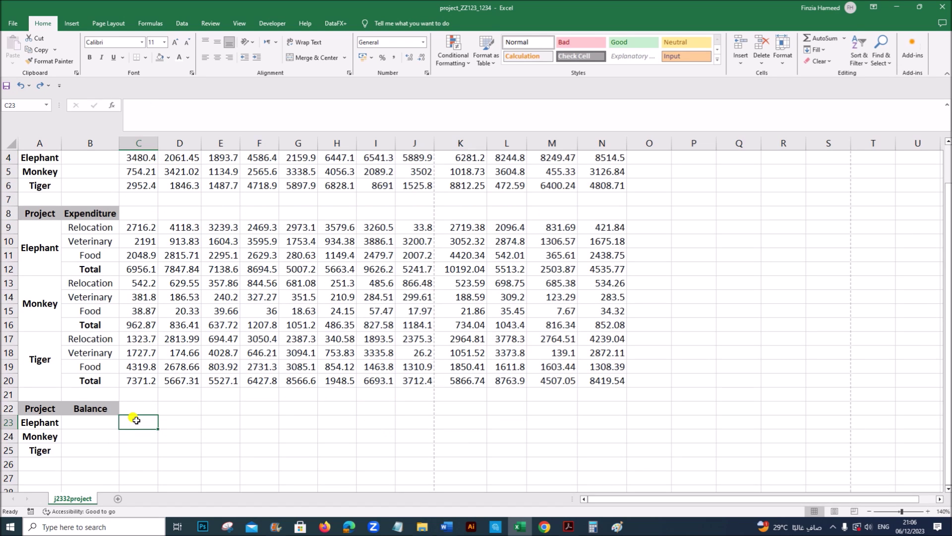
type("=")
scroll(130, 377, "up", 1)
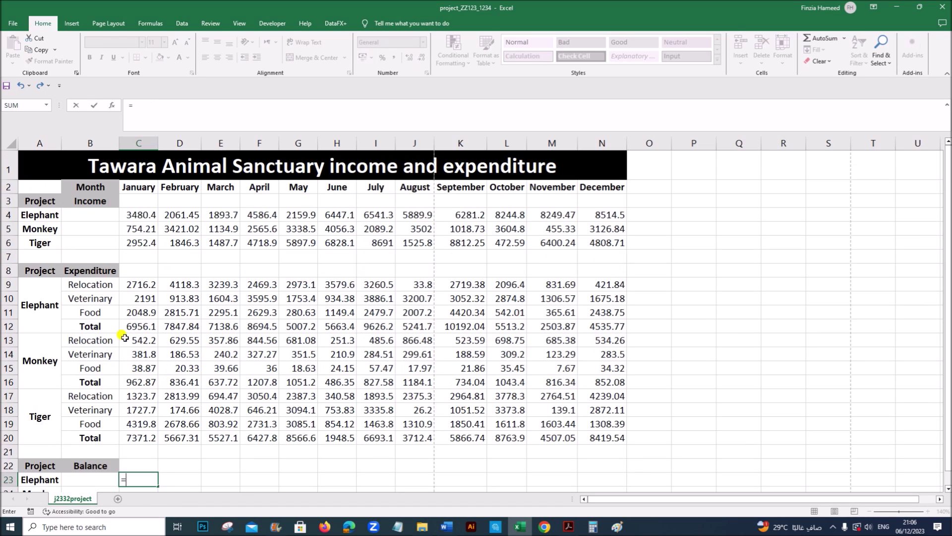
left_click(135, 217)
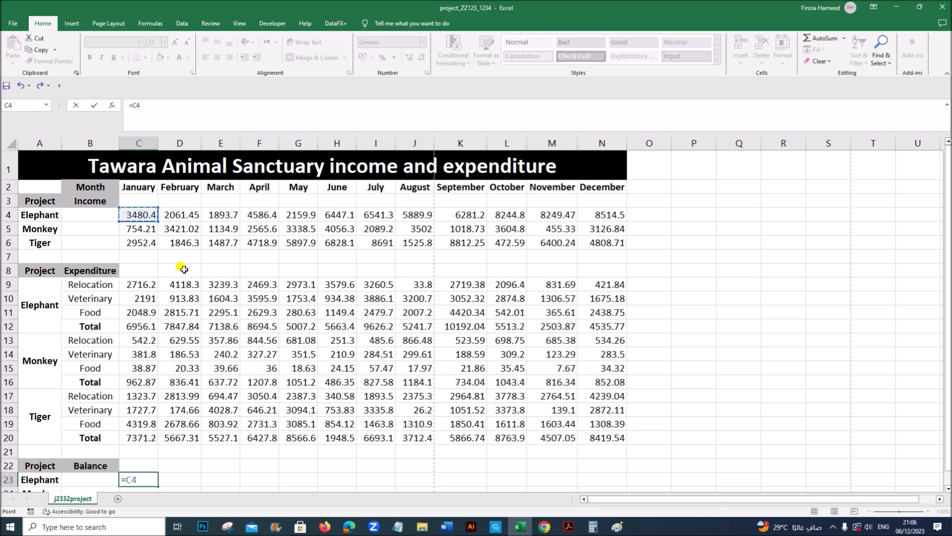
scroll(184, 269, "down", 1)
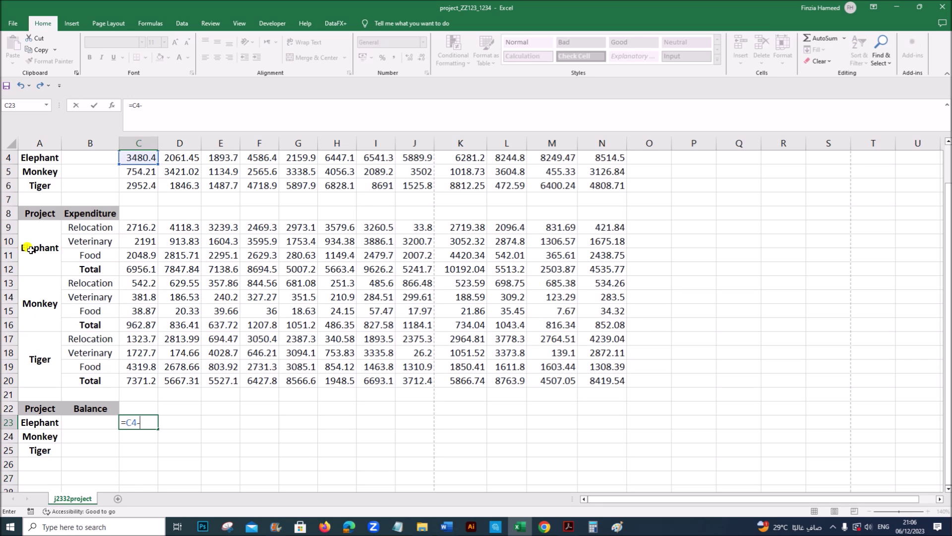
left_click(131, 269)
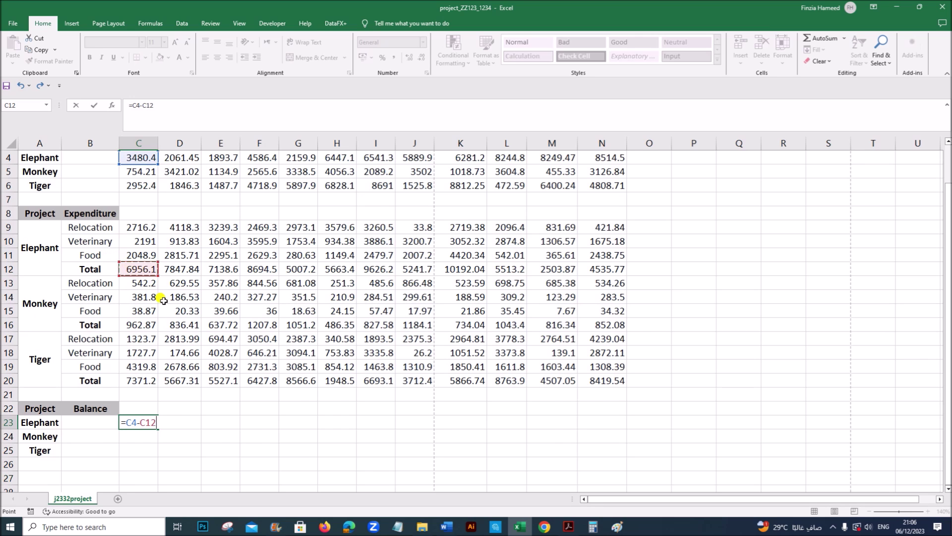
scroll(161, 298, "up", 1)
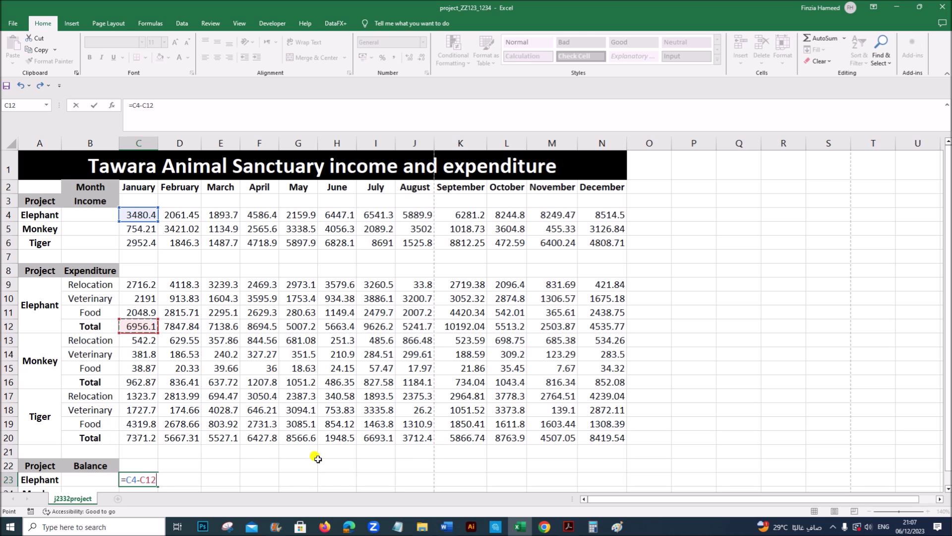
scroll(318, 459, "down", 2)
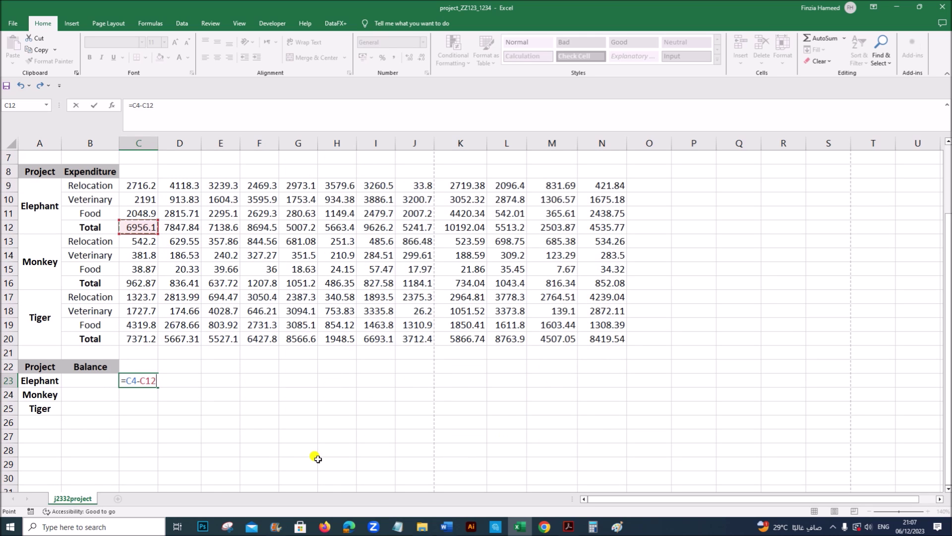
key("Return")
Fill the Elephant balance formula from C23 across to N23 for the remaining months
left_click(151, 382)
scroll(159, 385, "up", 1)
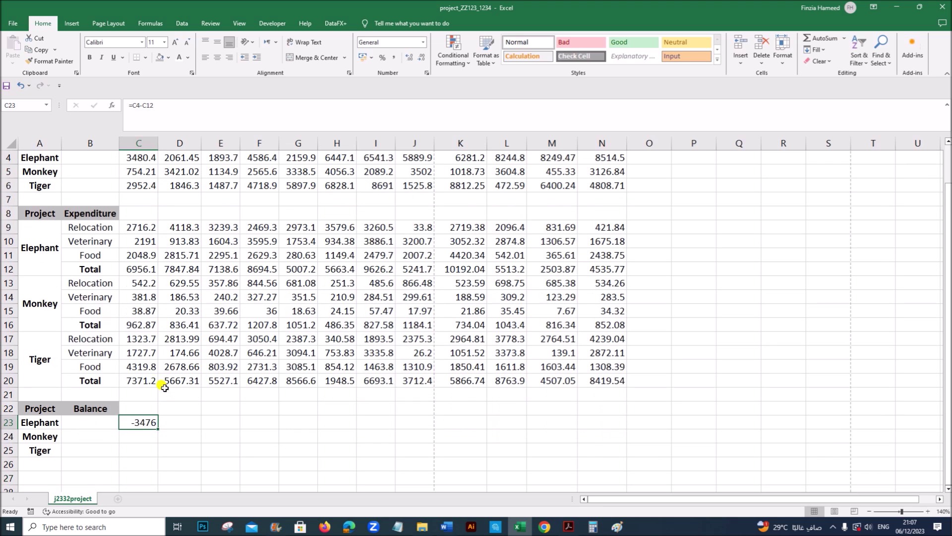
scroll(162, 378, "up", 1)
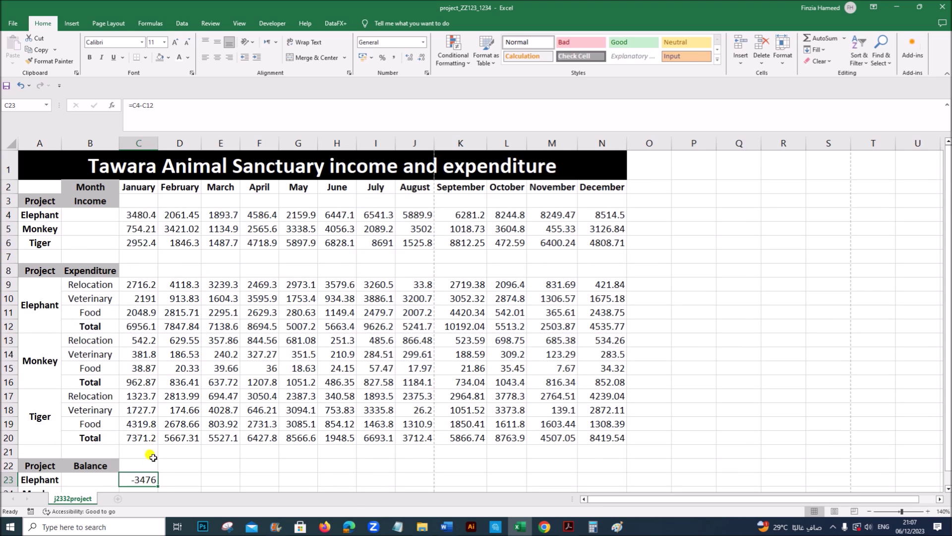
scroll(156, 471, "down", 1)
left_click_drag(157, 429, 628, 430)
Reread question 11 in the exam paper for the instruction on cells C24 and C25, then return to Excel
left_click(130, 436)
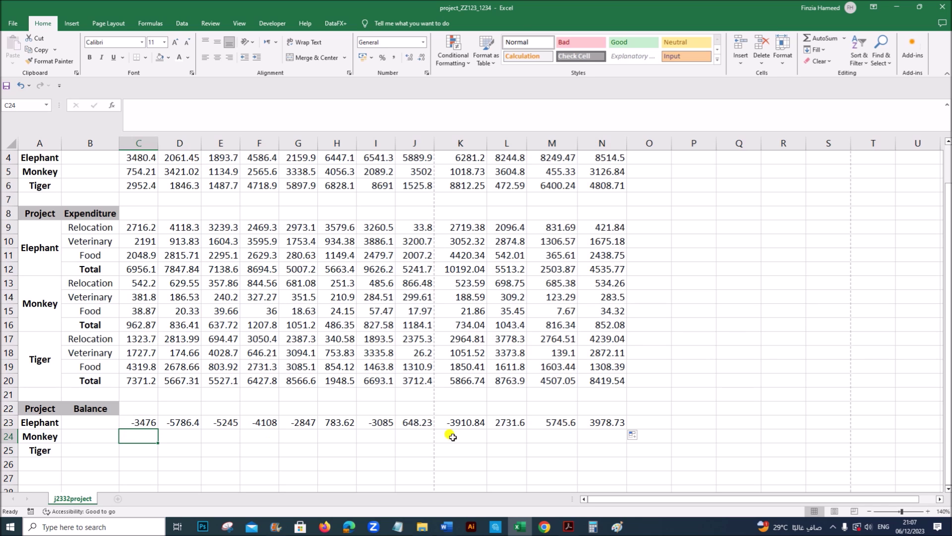
left_click(575, 527)
left_click_drag(198, 407, 337, 400)
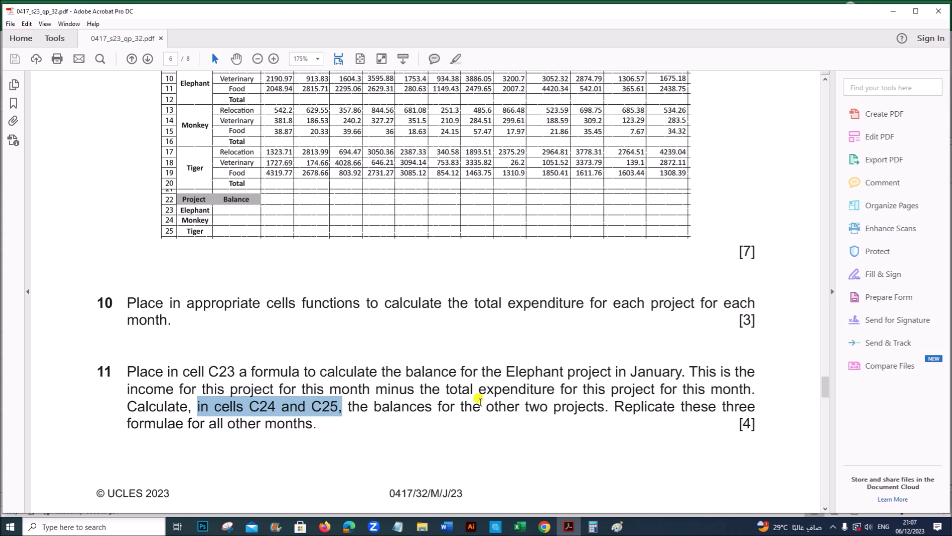
left_click(519, 527)
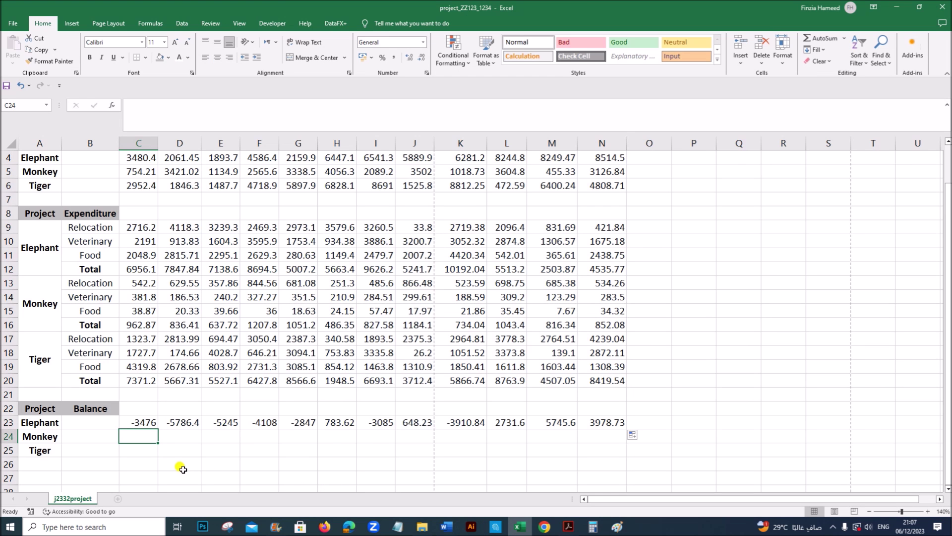
Enter =C5-C16 in C24 for the Monkey project's January balance and fill it across to N24
type("=")
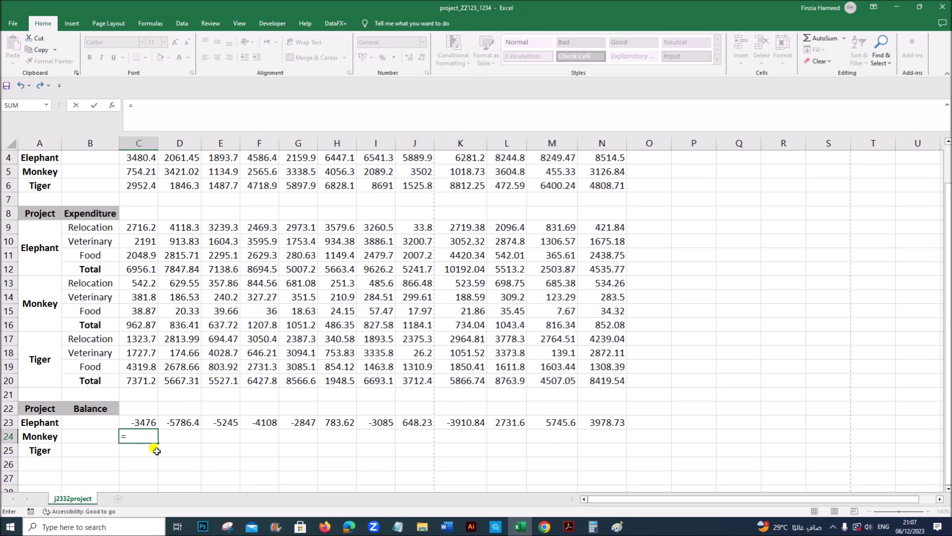
scroll(156, 450, "up", 1)
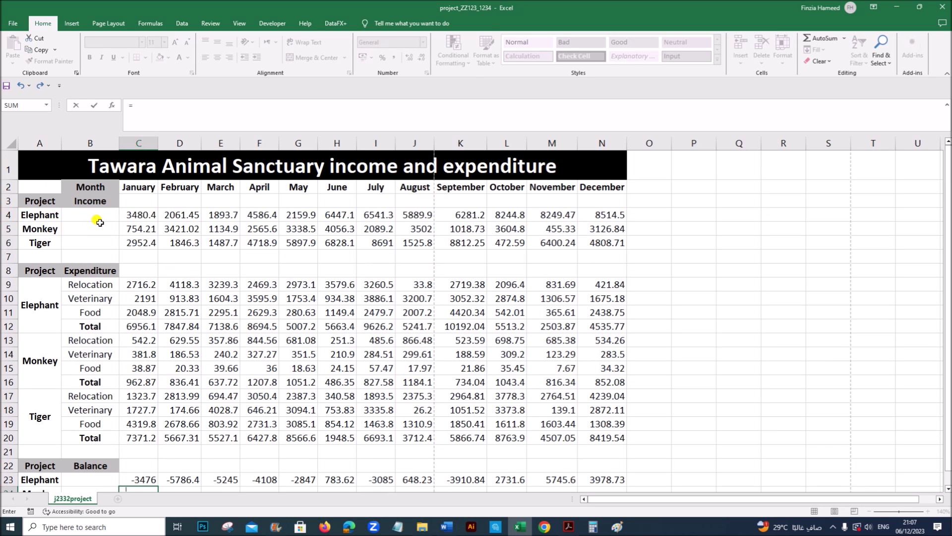
left_click(130, 226)
scroll(162, 270, "down", 3)
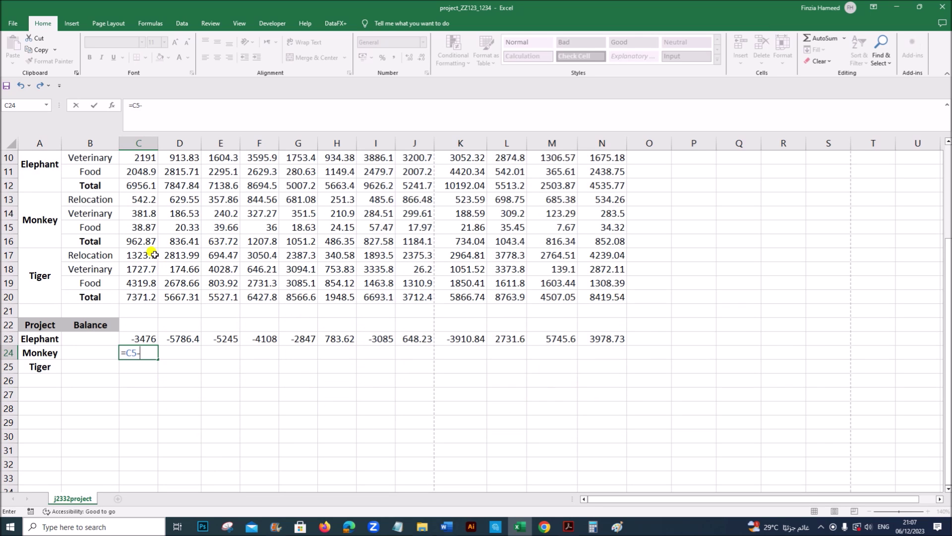
left_click(132, 240)
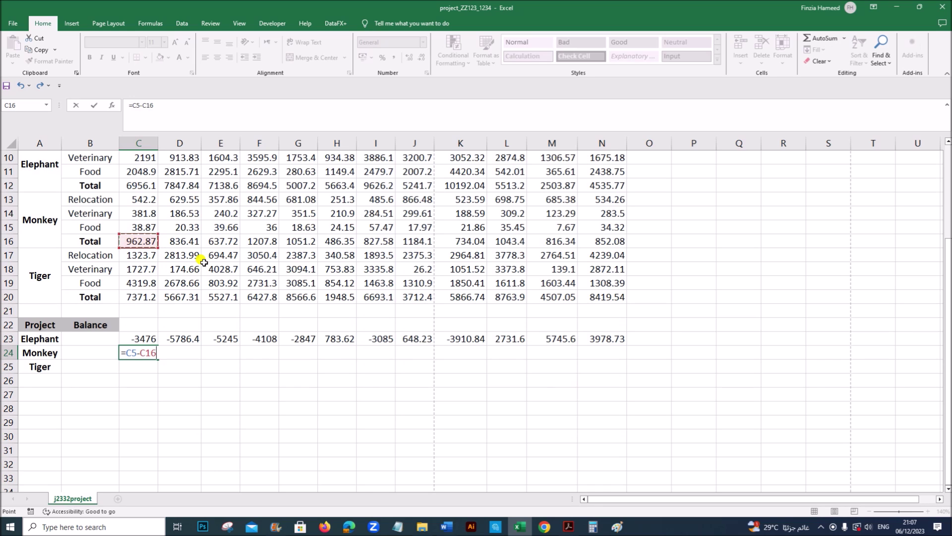
key("Return")
left_click(153, 353)
left_click_drag(159, 358, 603, 360)
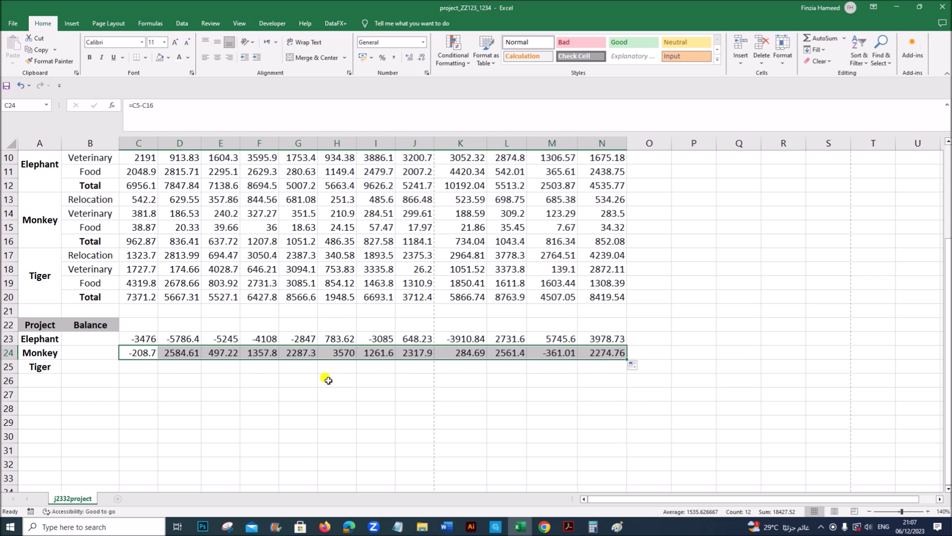
Enter =C6-C20 in C25 for the Tiger project's January balance and fill it across to N25
left_click(143, 369)
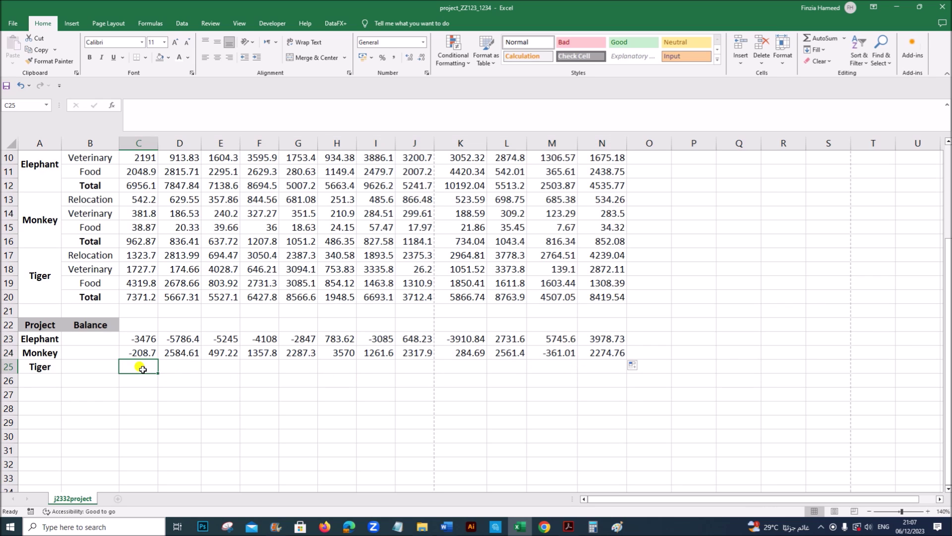
type("=")
scroll(142, 367, "up", 3)
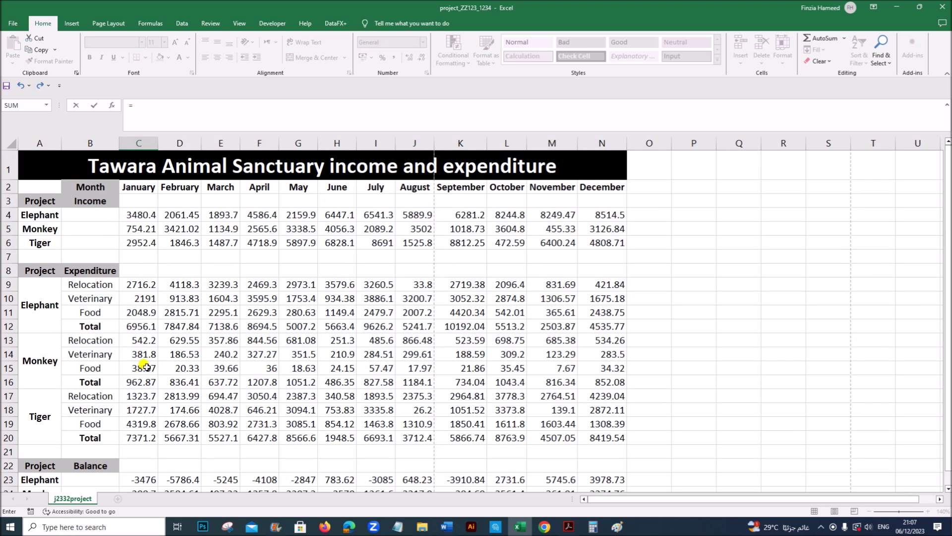
left_click(137, 243)
scroll(168, 288, "down", 4)
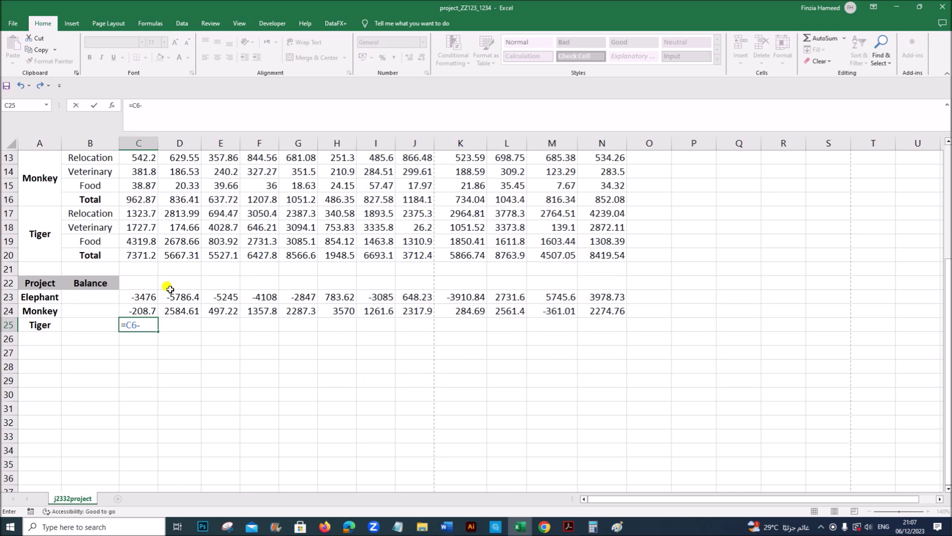
type("-")
left_click(144, 255)
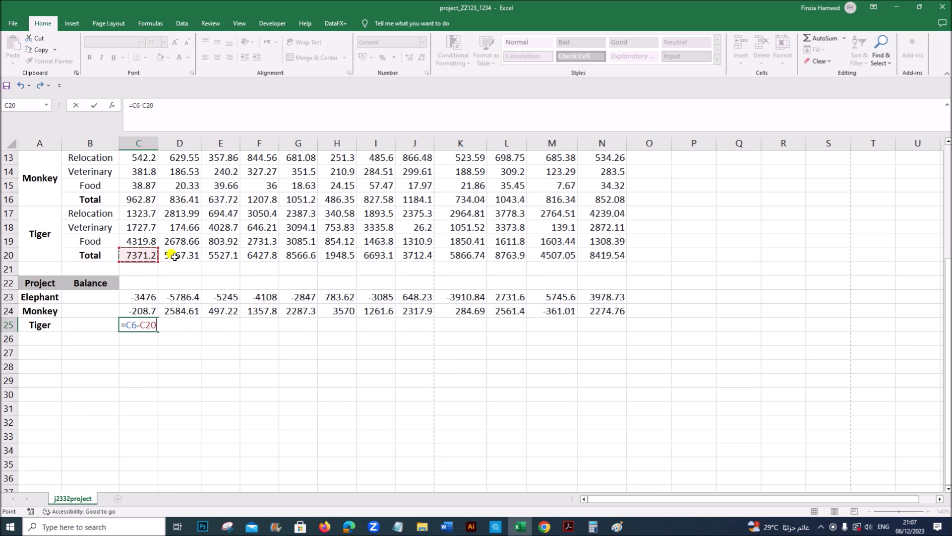
key("Return")
left_click(149, 326)
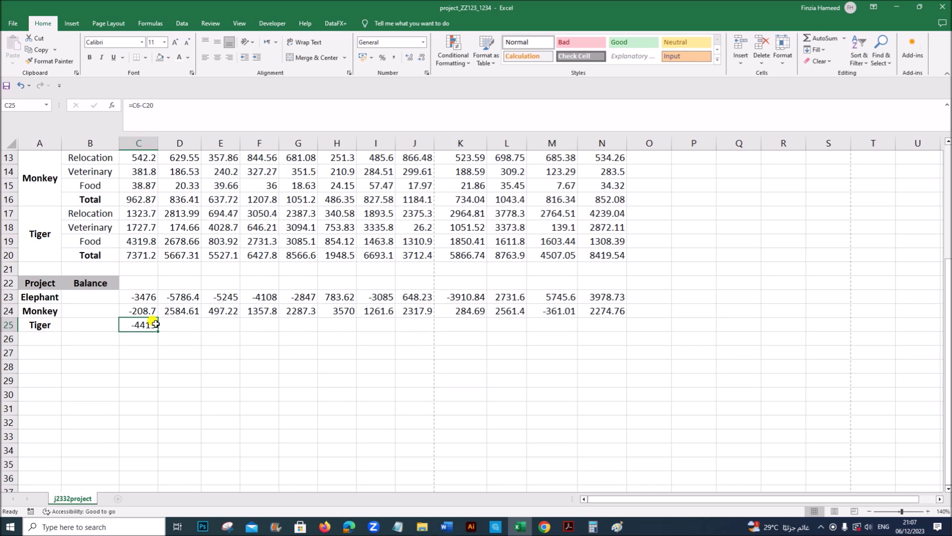
left_click_drag(157, 329, 617, 326)
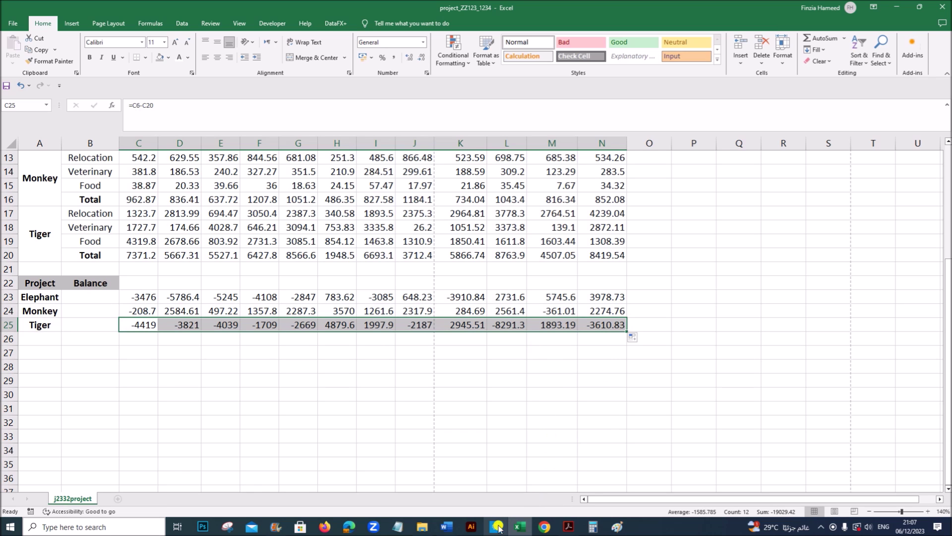
Read question 12 in the exam paper PDF on formatting numeric cells, then return to Excel
left_click(564, 526)
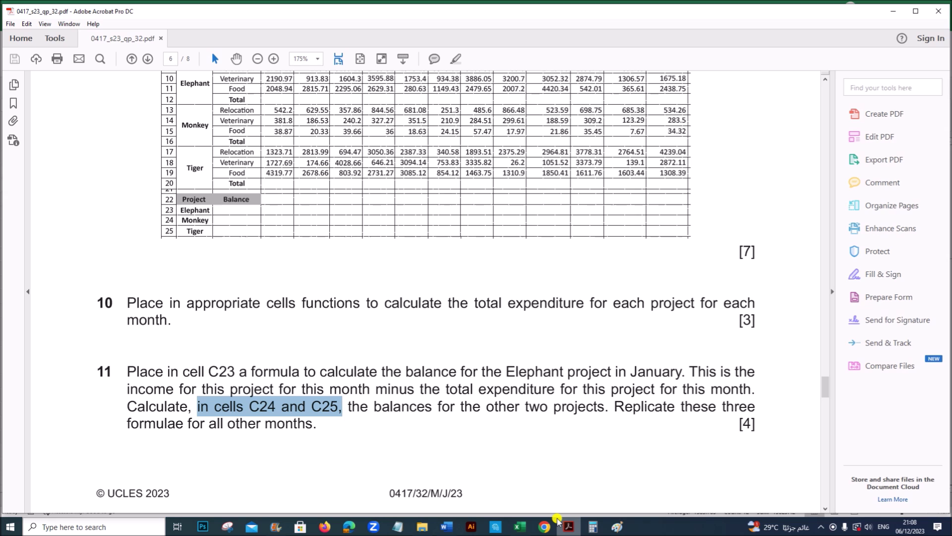
scroll(567, 493, "down", 8)
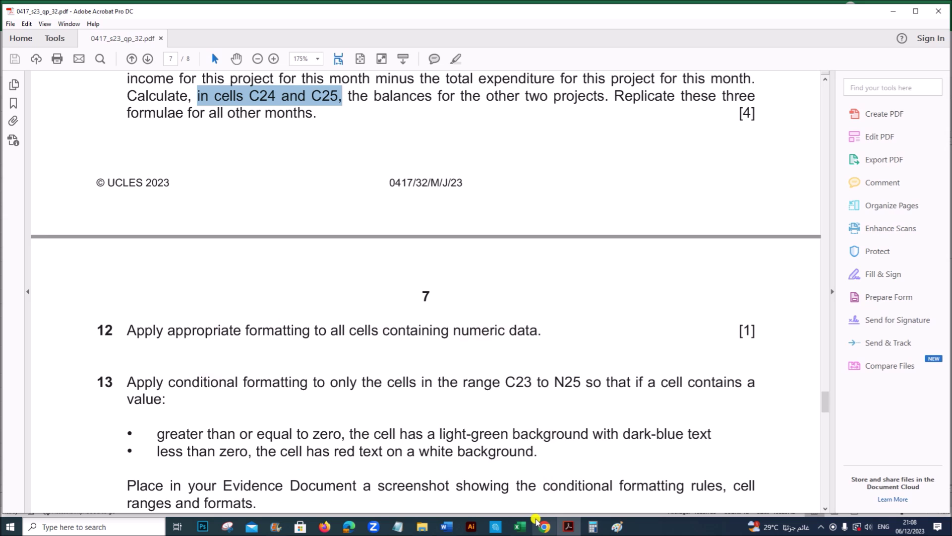
left_click(520, 526)
Select the numeric range C4:N25 and choose Currency as its number format category
scroll(539, 393, "up", 4)
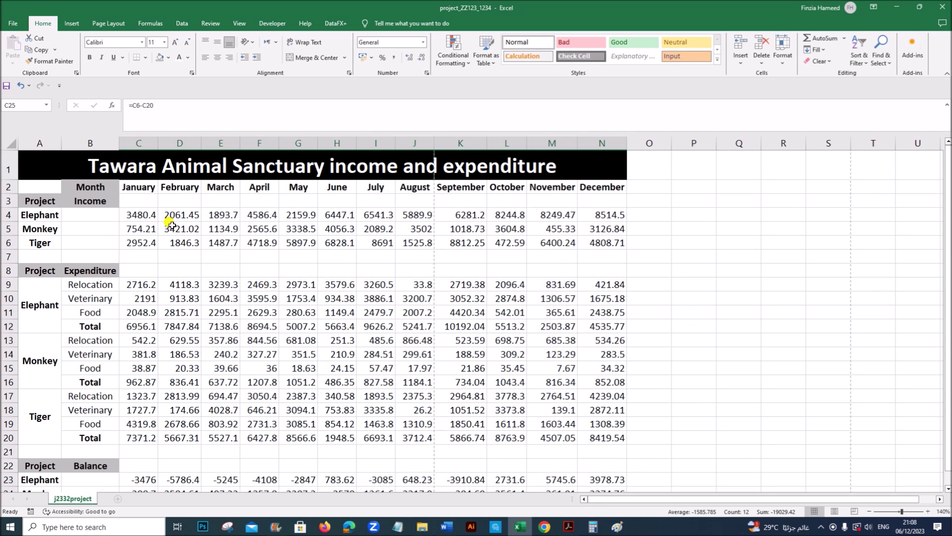
left_click_drag(151, 217, 604, 457)
right_click(316, 249)
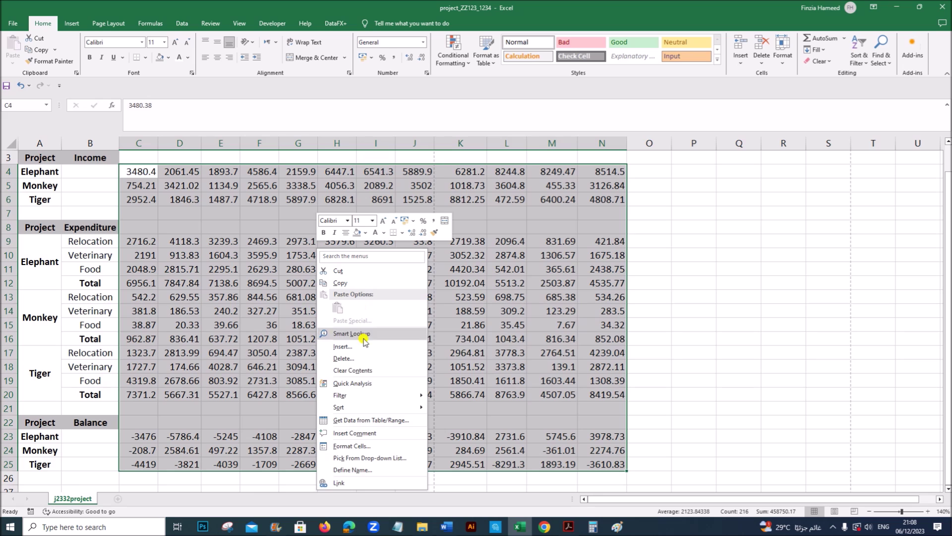
left_click(352, 445)
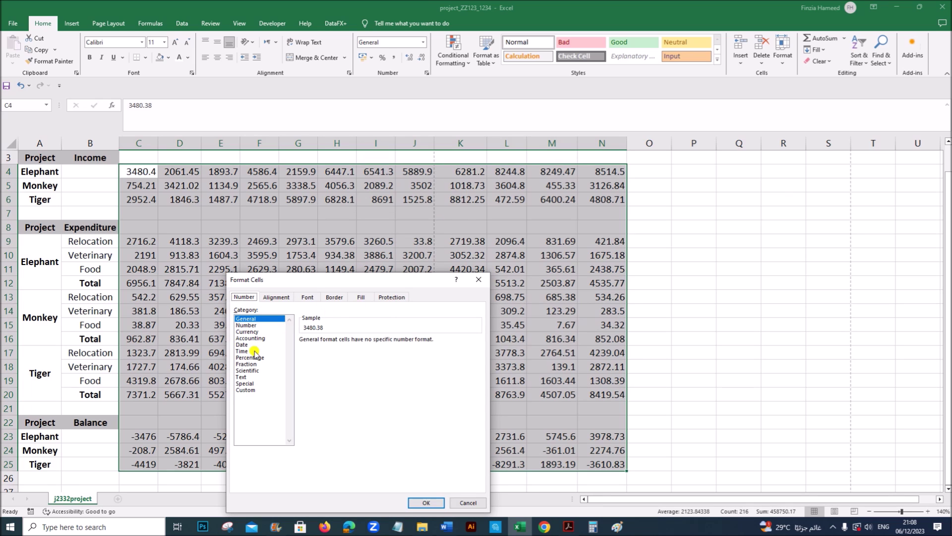
left_click(245, 332)
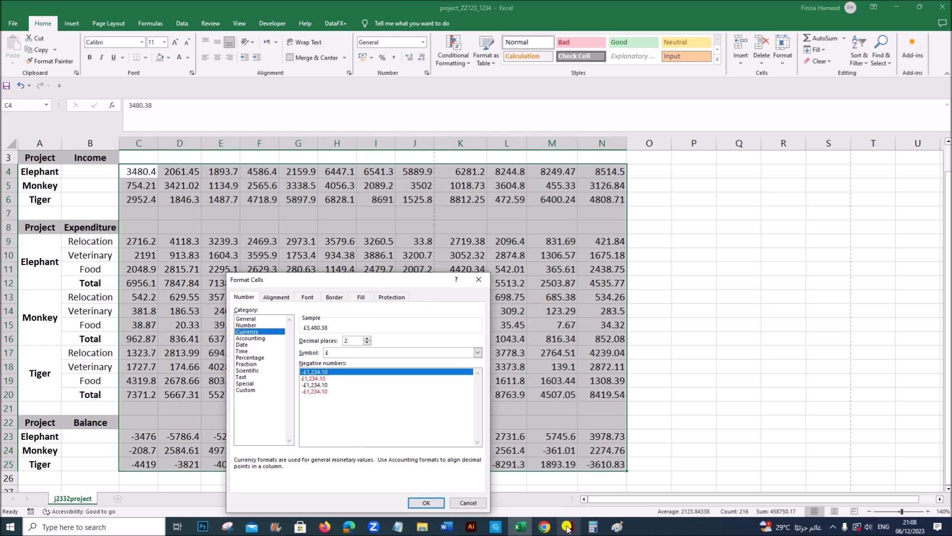
Check the Task 4 introduction in the exam paper for the required currency and decimal places, then return to Excel
left_click(569, 527)
scroll(527, 298, "up", 20)
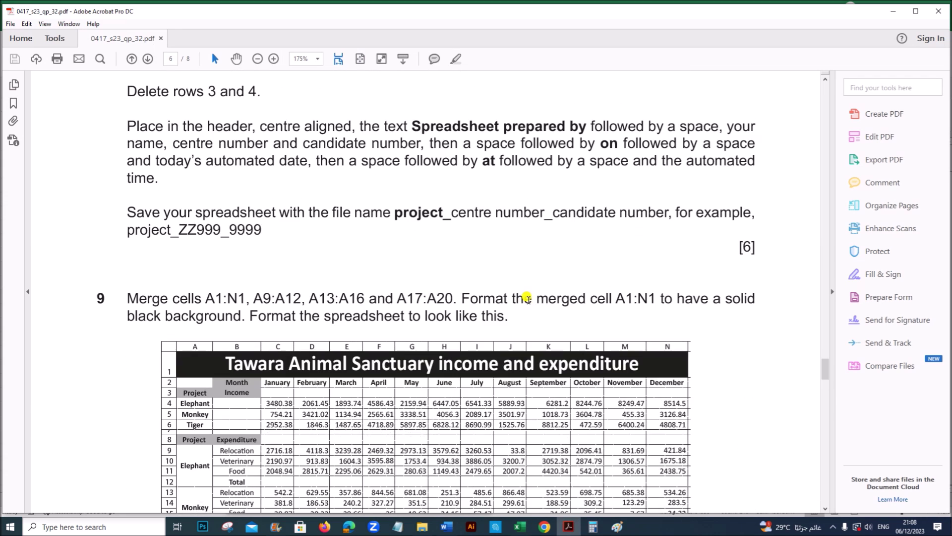
scroll(527, 298, "up", 3)
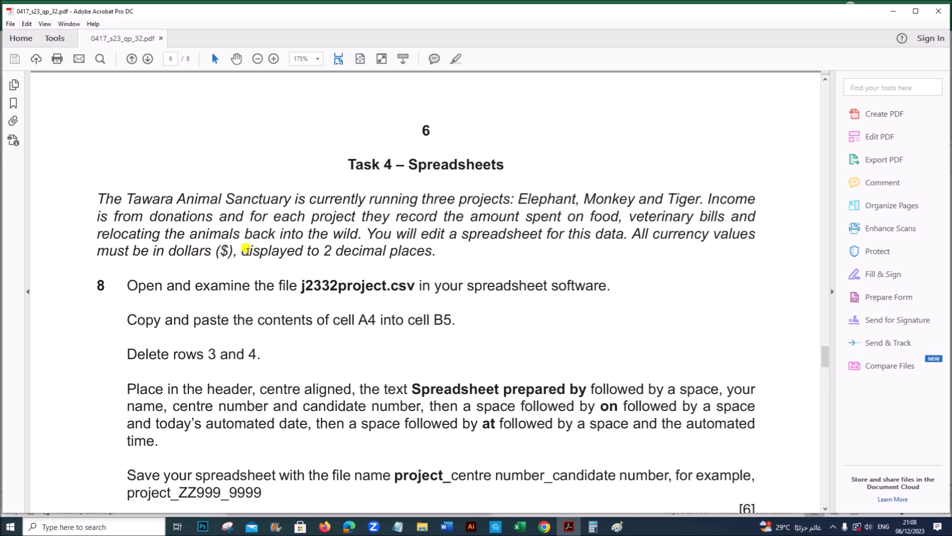
left_click(520, 527)
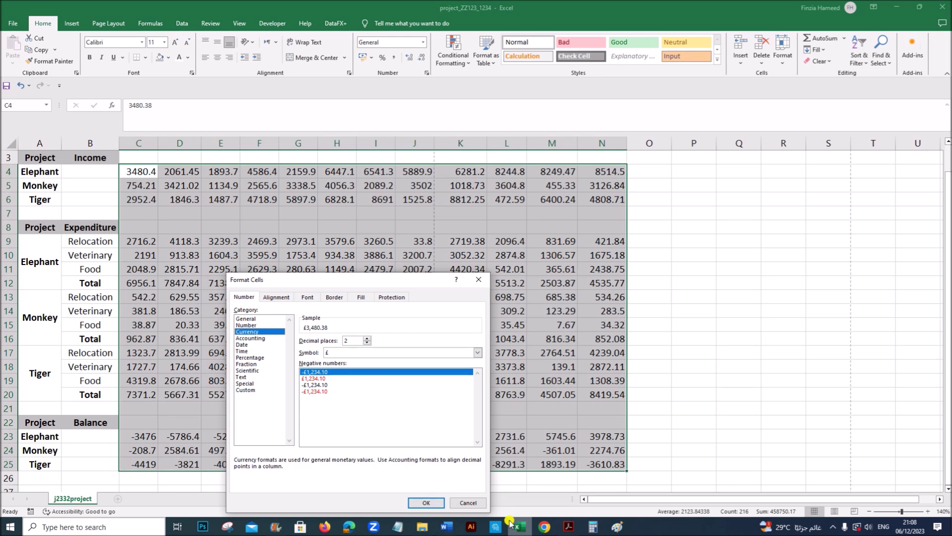
Set the currency symbol to $ English (United States) and apply the format to C4:N25
left_click(342, 352)
scroll(361, 474, "down", 3)
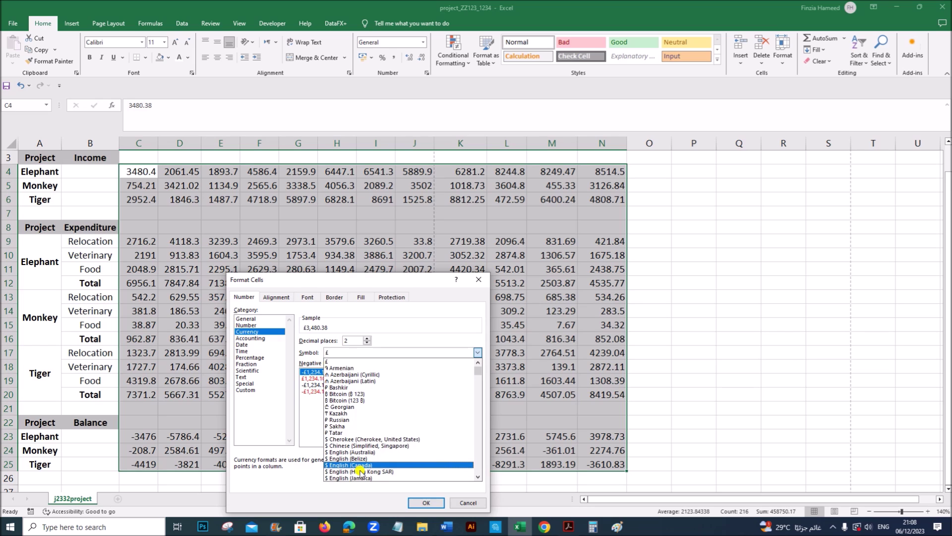
scroll(361, 476, "down", 2)
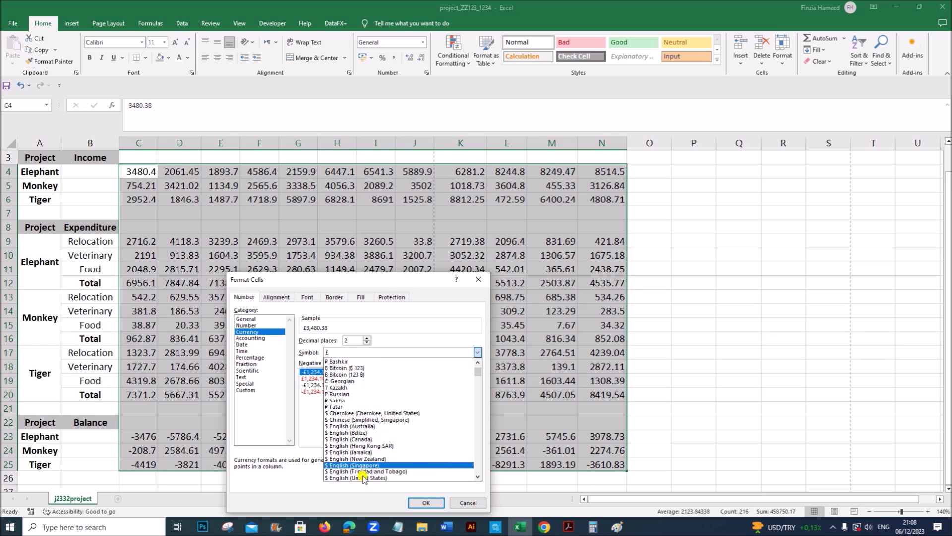
left_click(367, 477)
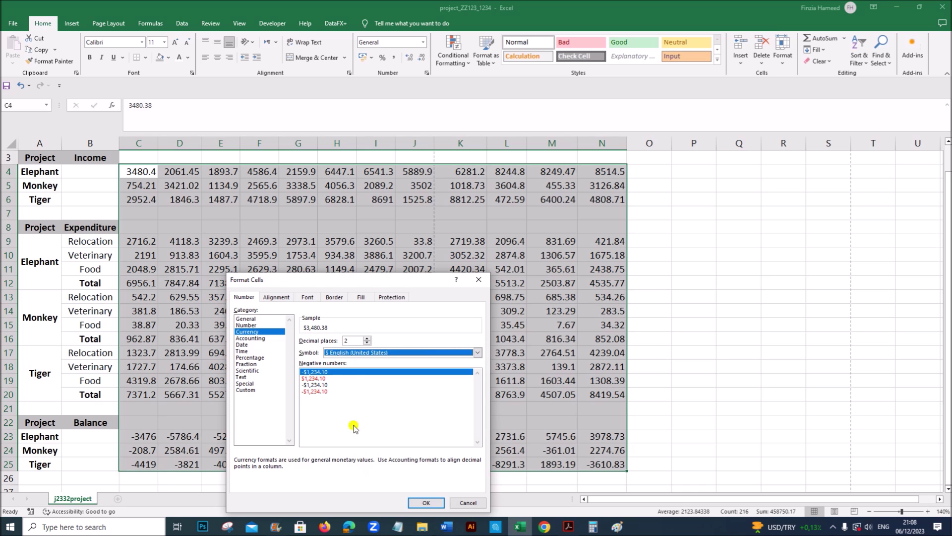
left_click(427, 502)
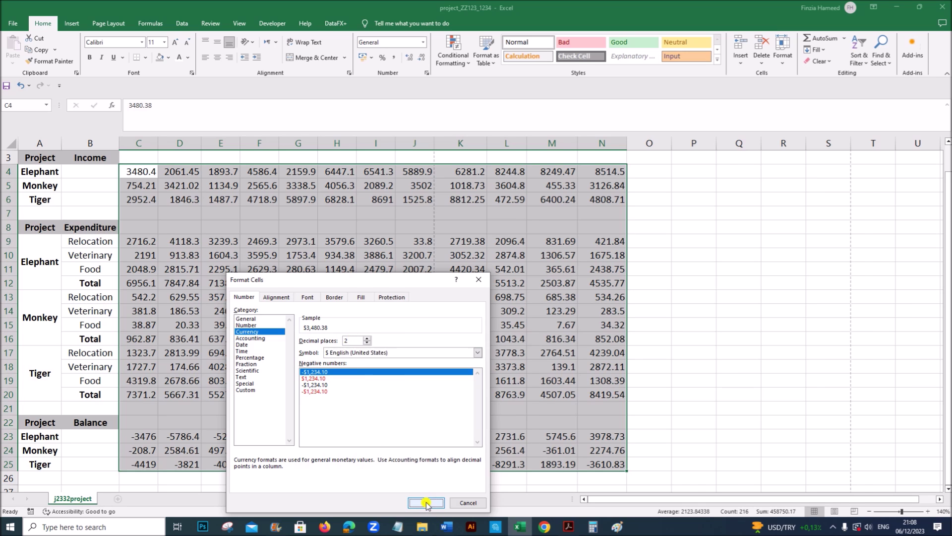
Select the entire worksheet and fit the column widths to the currency values
left_click(7, 137)
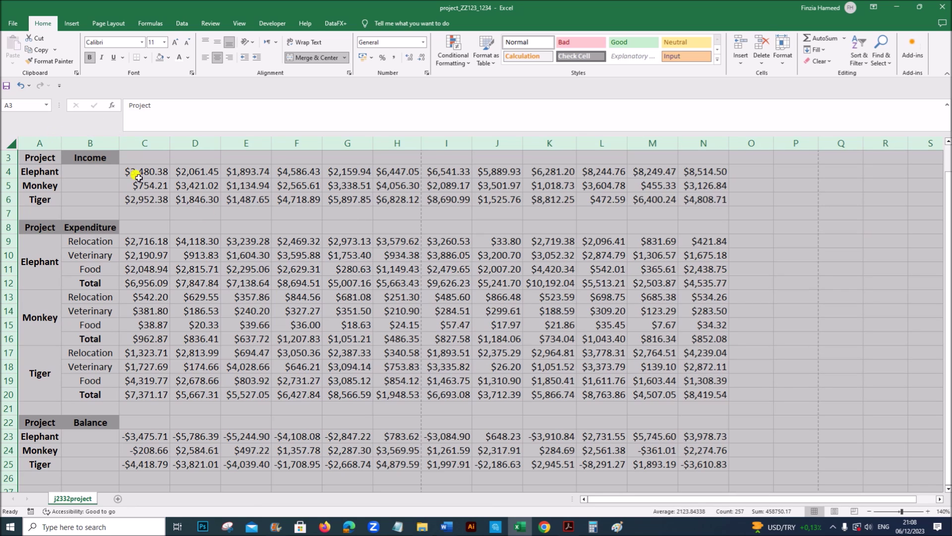
left_click(695, 410)
scroll(695, 412, "up", 1)
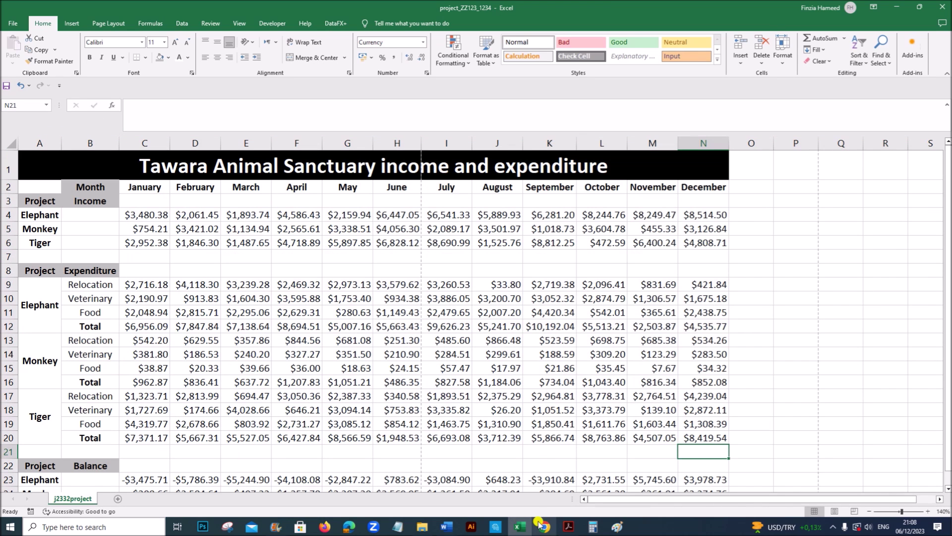
Read question 13 in the exam paper, highlight its greater-than-or-equal-to-zero condition, and return to Excel
left_click(569, 527)
scroll(457, 457, "down", 1)
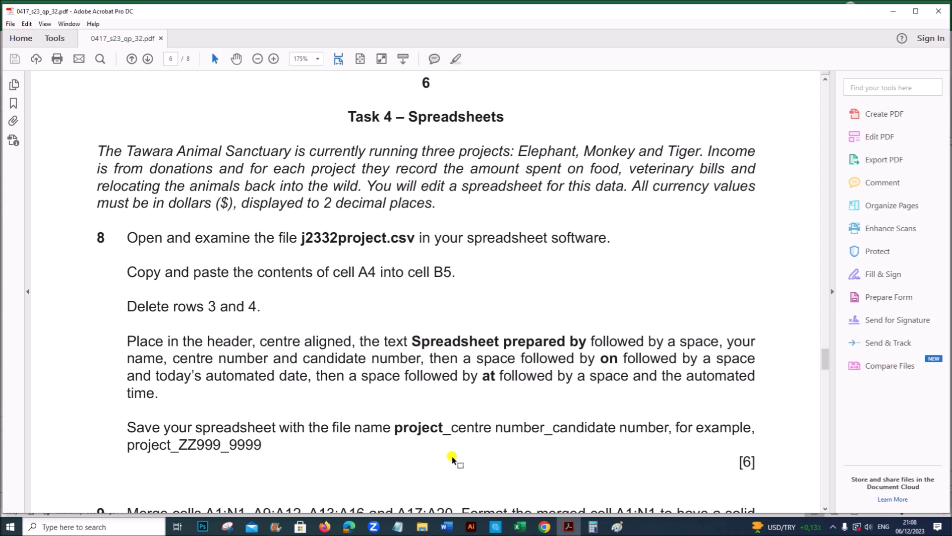
scroll(453, 455, "down", 15)
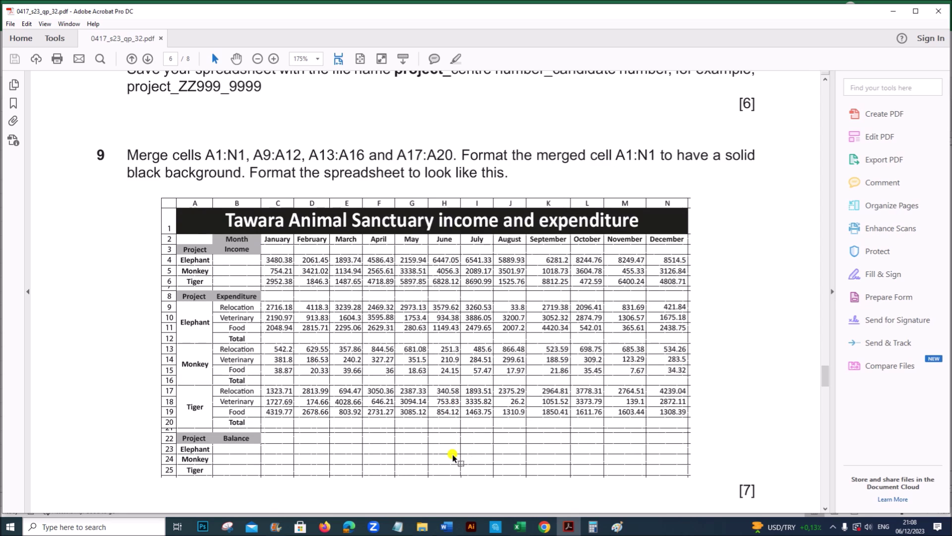
scroll(452, 453, "down", 3)
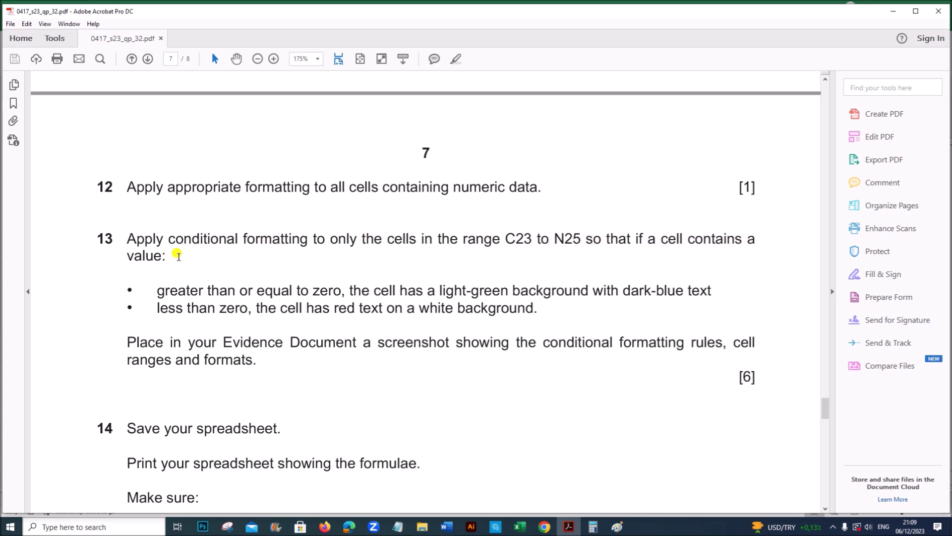
left_click_drag(159, 289, 715, 290)
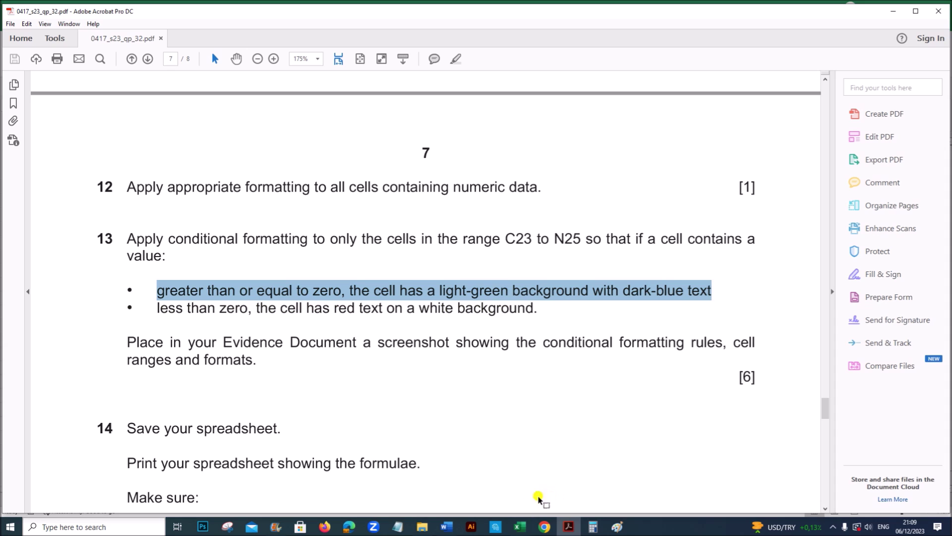
left_click(520, 527)
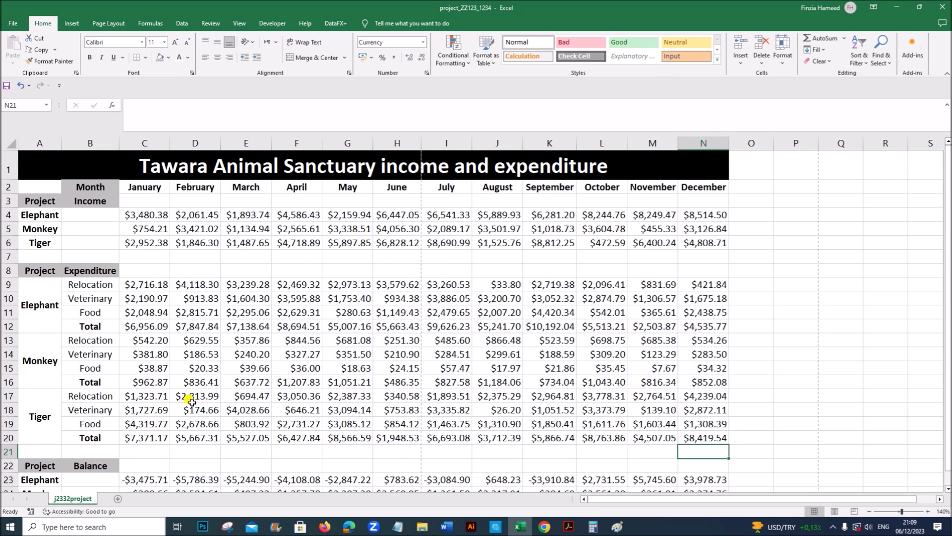
Select the balances in C23:N25 for conditional formatting and recheck the question 13 condition in the exam paper
scroll(181, 392, "down", 4)
left_click_drag(144, 297, 701, 323)
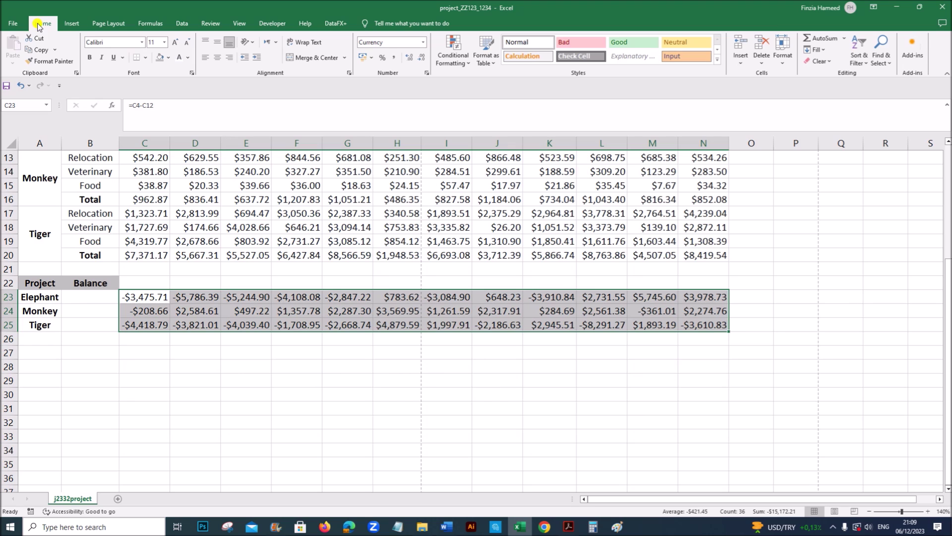
left_click(453, 58)
left_click(453, 59)
left_click(453, 58)
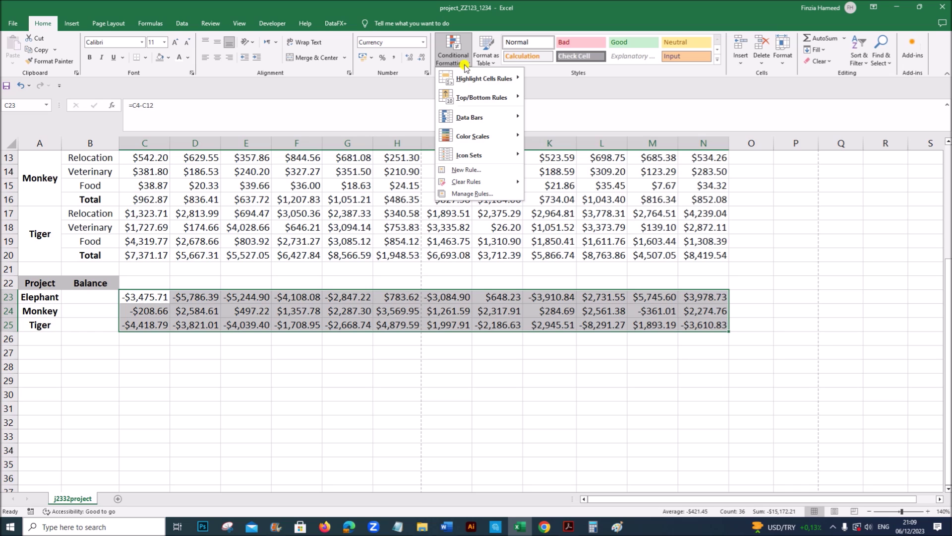
mouse_move(511, 79)
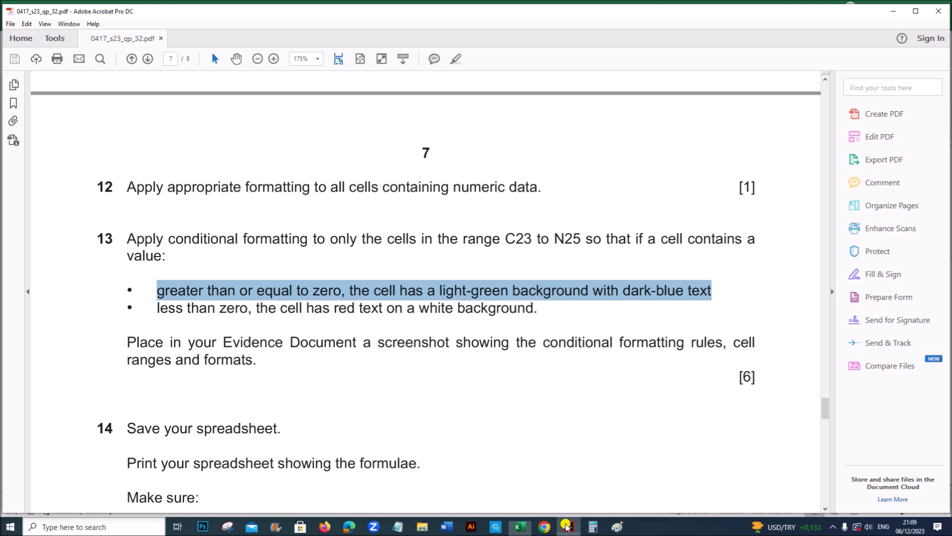
left_click(568, 527)
left_click(519, 526)
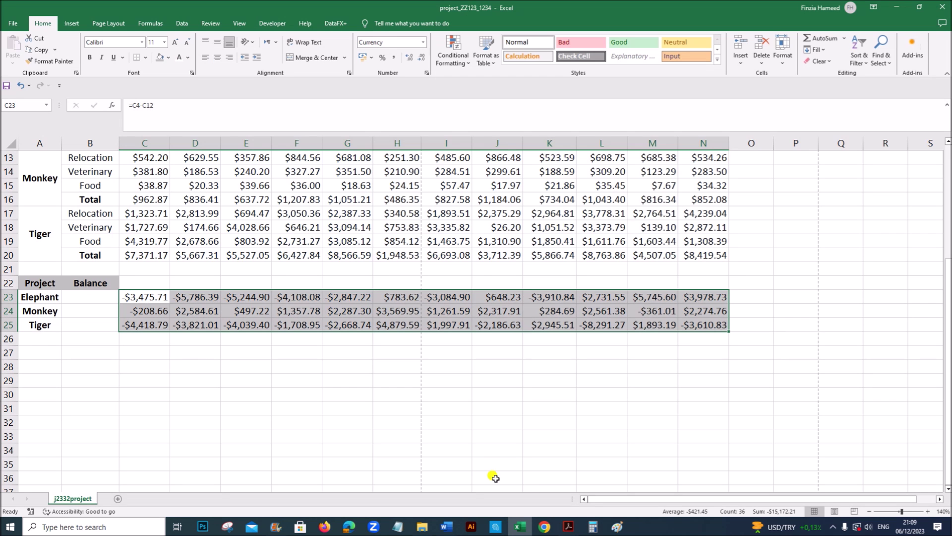
Start a new conditional formatting rule for C23:N25 with the condition cell value greater than or equal to 0
left_click(453, 56)
mouse_move(486, 78)
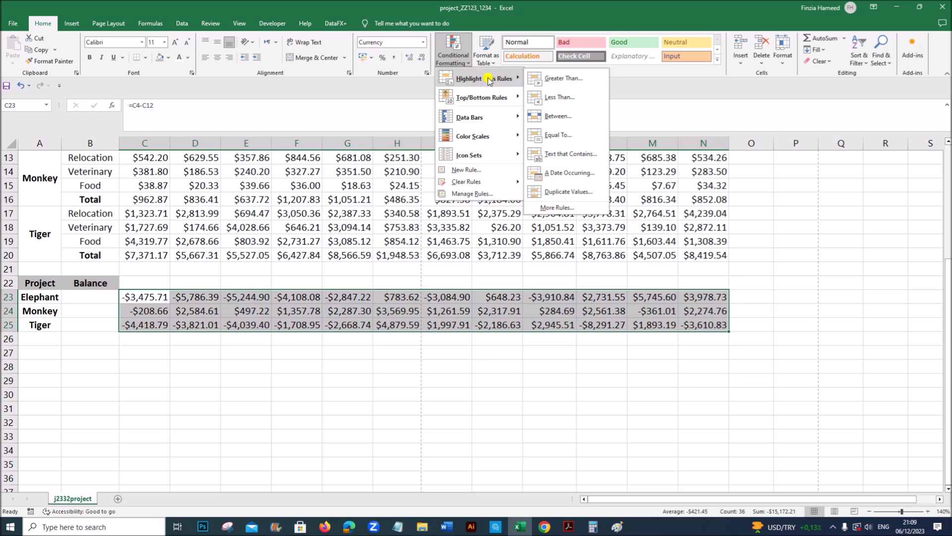
left_click(558, 209)
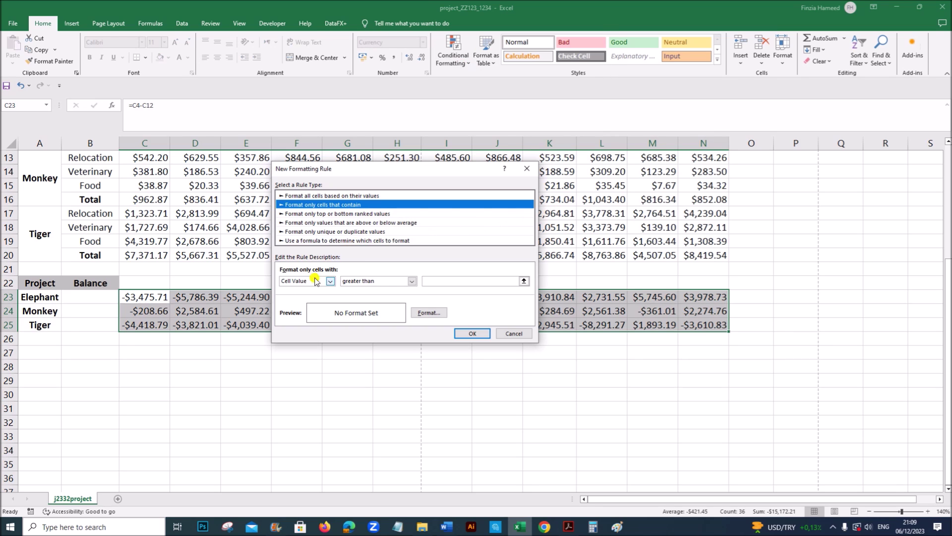
left_click(412, 281)
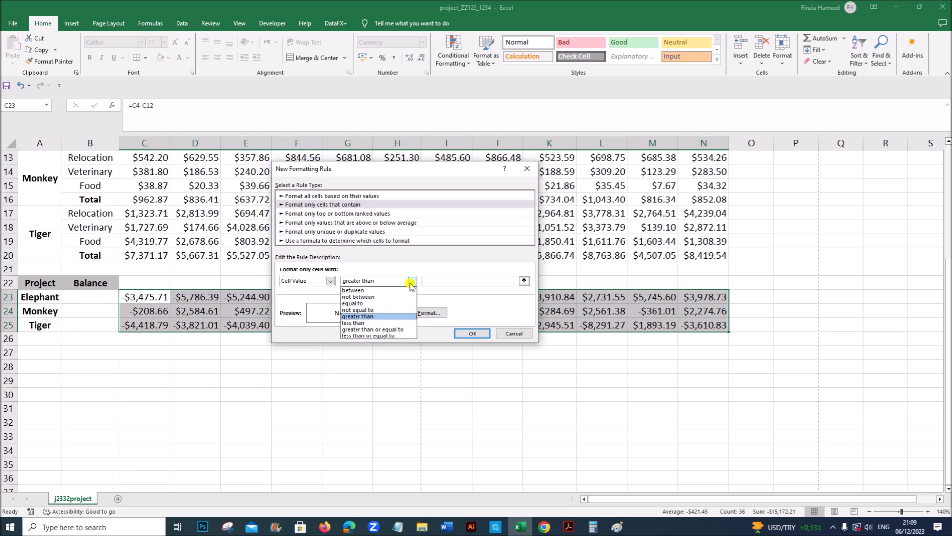
left_click(387, 331)
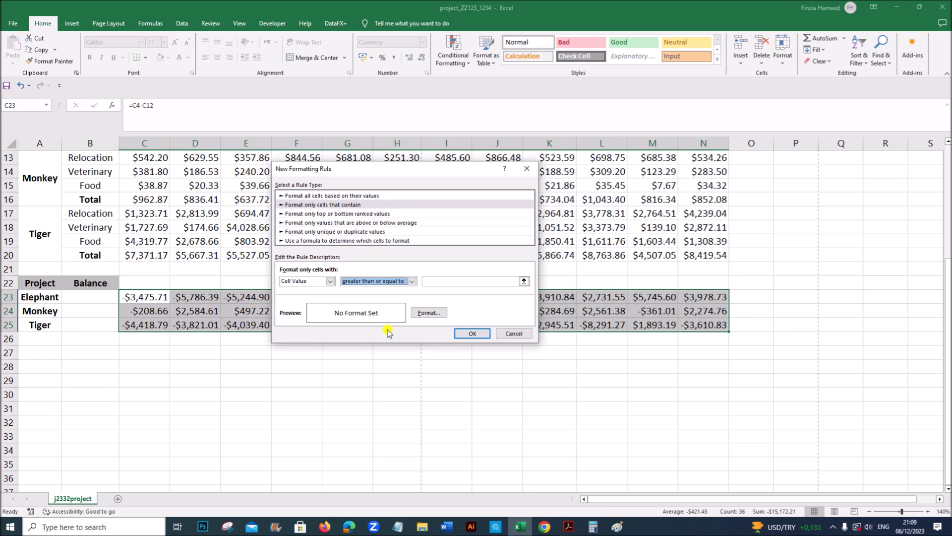
left_click(429, 284)
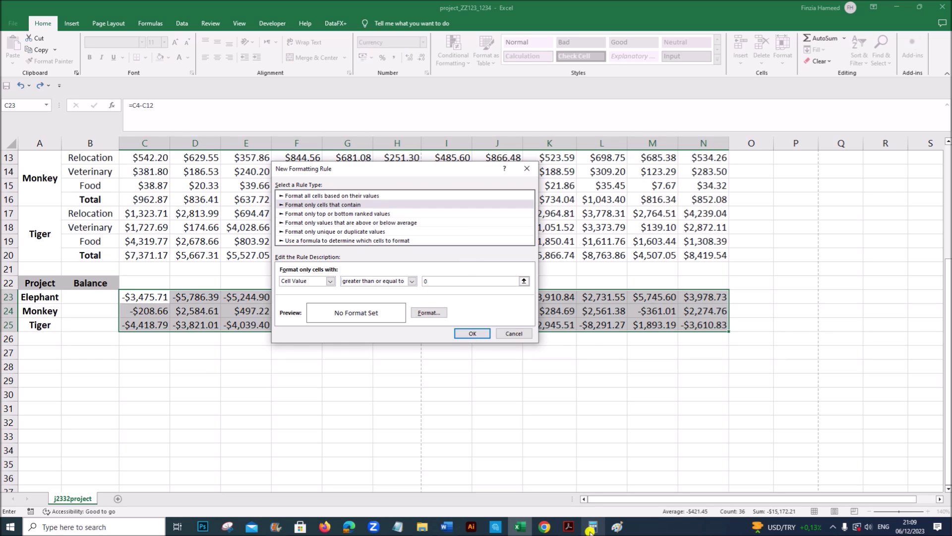
Recheck question 13 in the exam paper and set the greater-than-or-equal-to-zero rule's font colour to dark blue in Excel
left_click(569, 526)
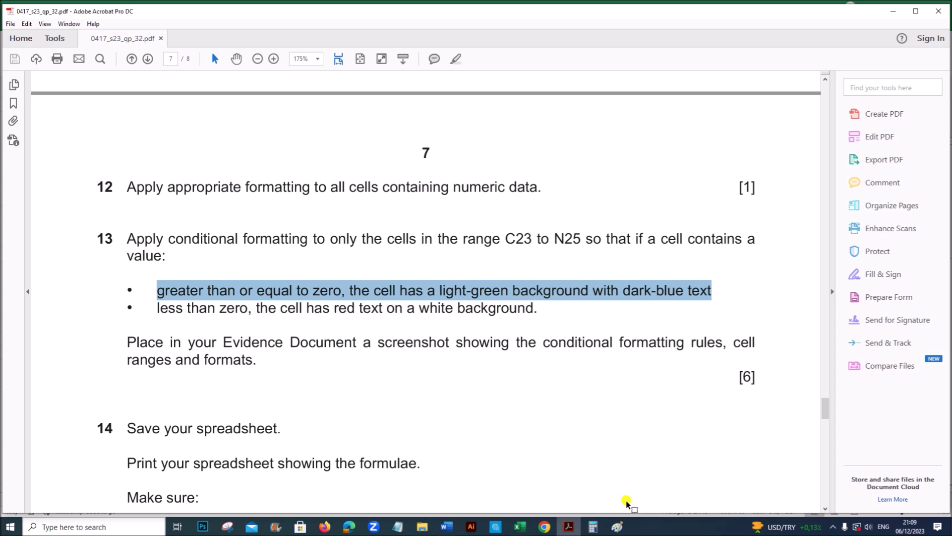
left_click(520, 526)
left_click(439, 312)
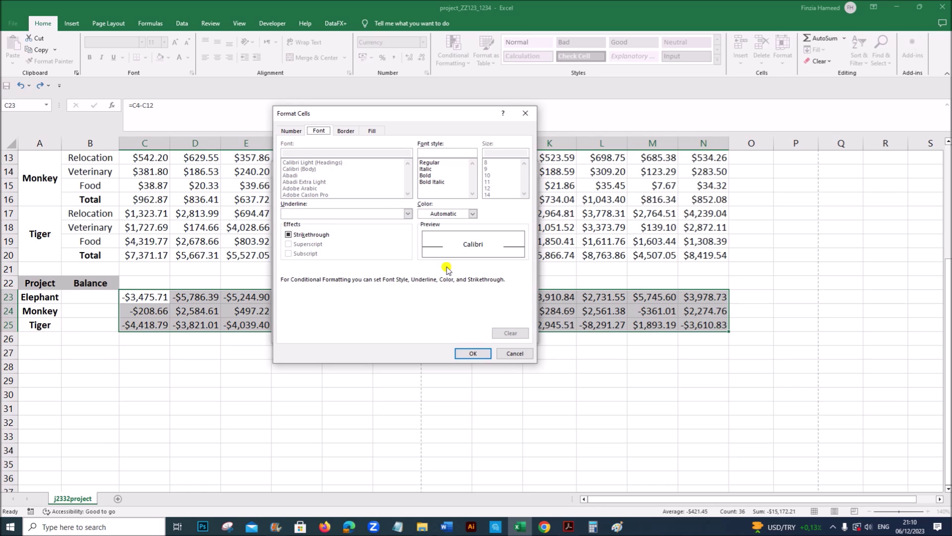
left_click(473, 213)
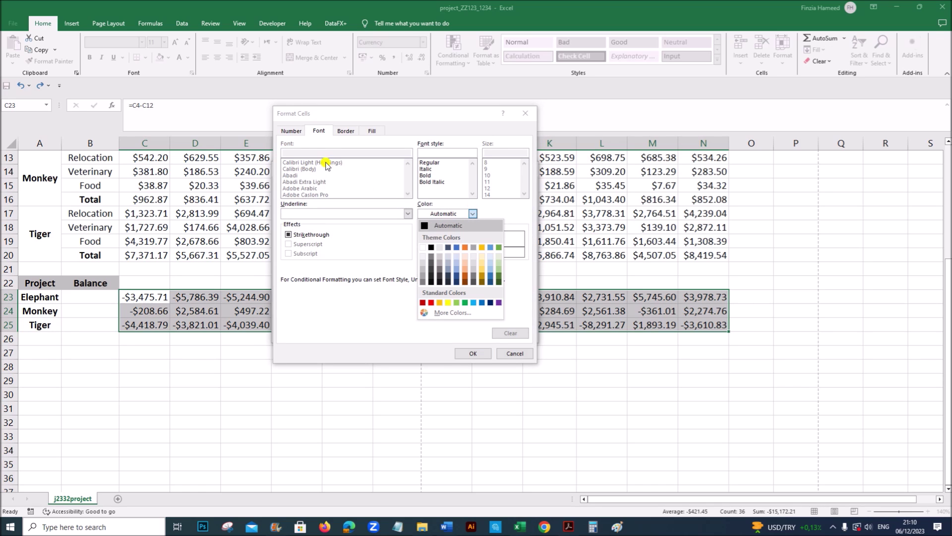
left_click(490, 302)
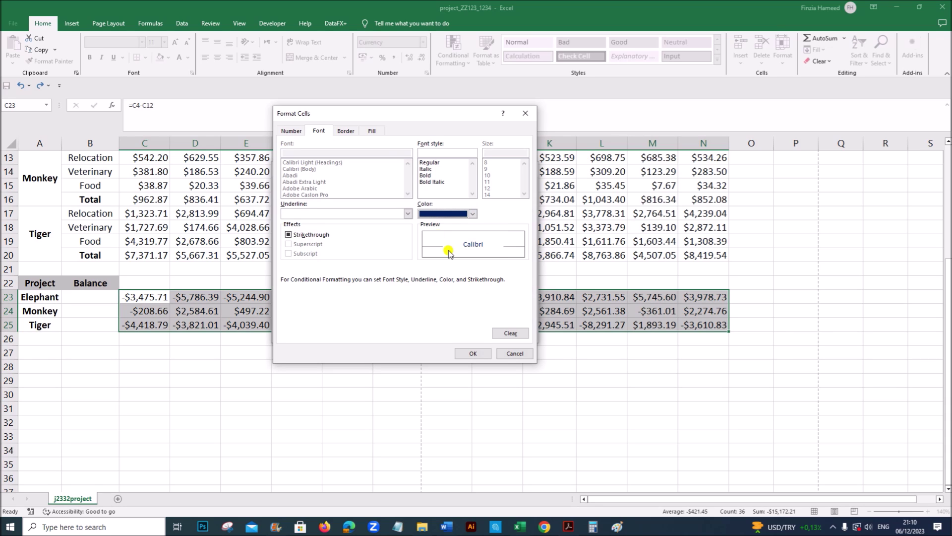
Give the rule a light green background fill and apply it to the balances in C23:N25
left_click(372, 131)
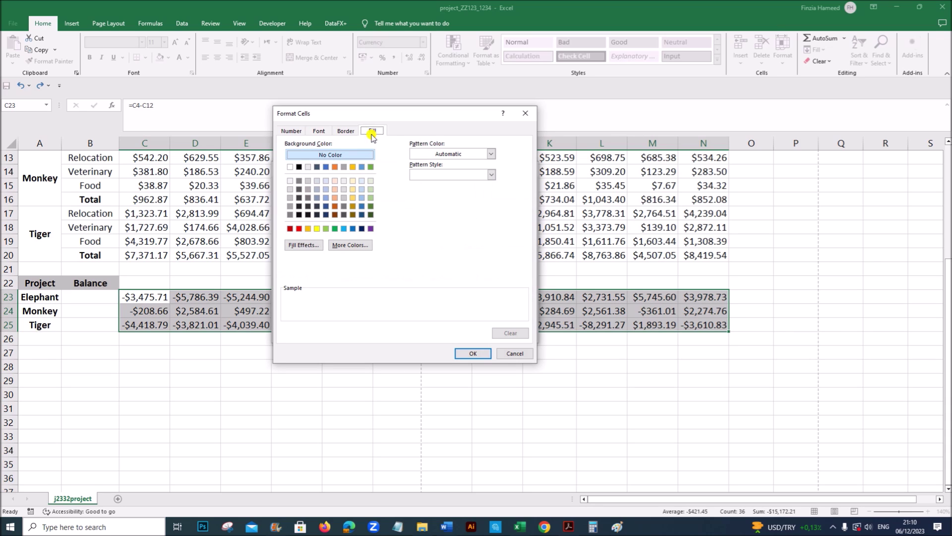
left_click(370, 198)
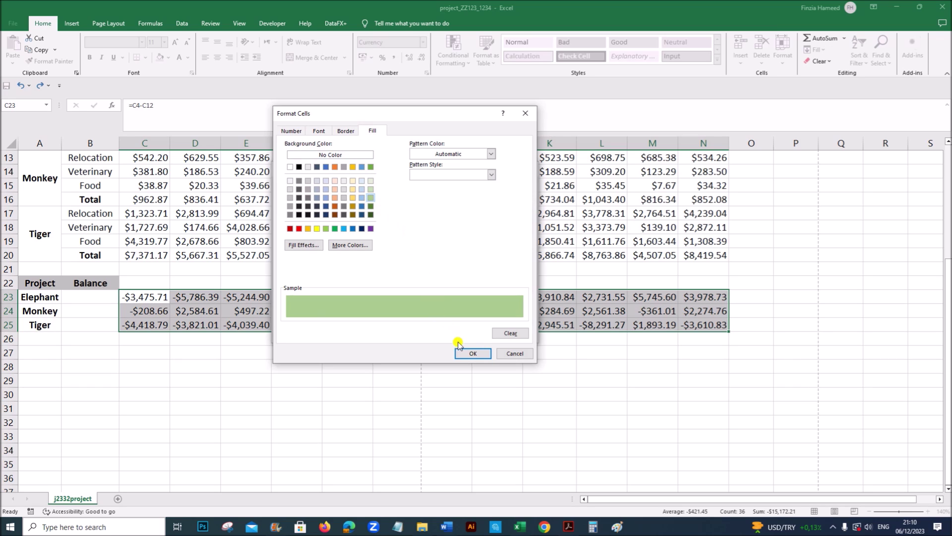
left_click(468, 354)
left_click(473, 333)
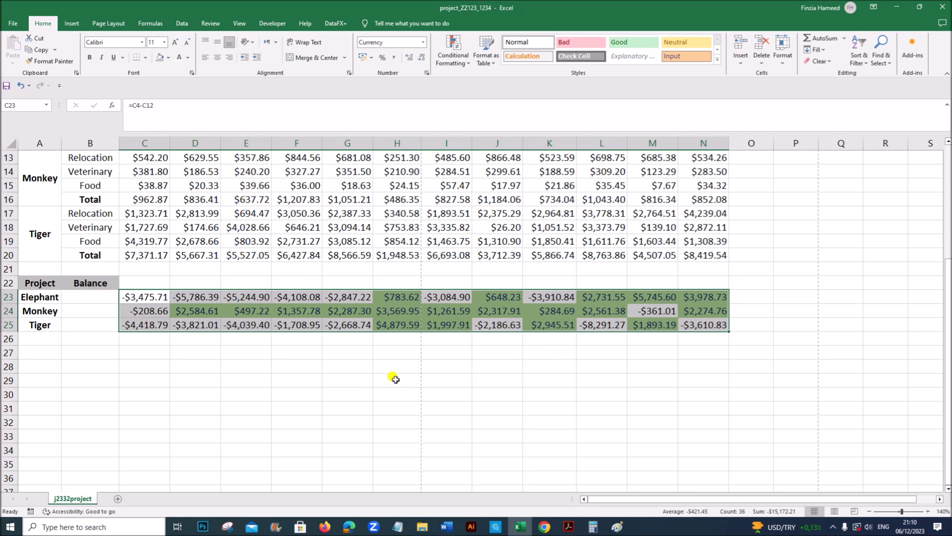
left_click(506, 365)
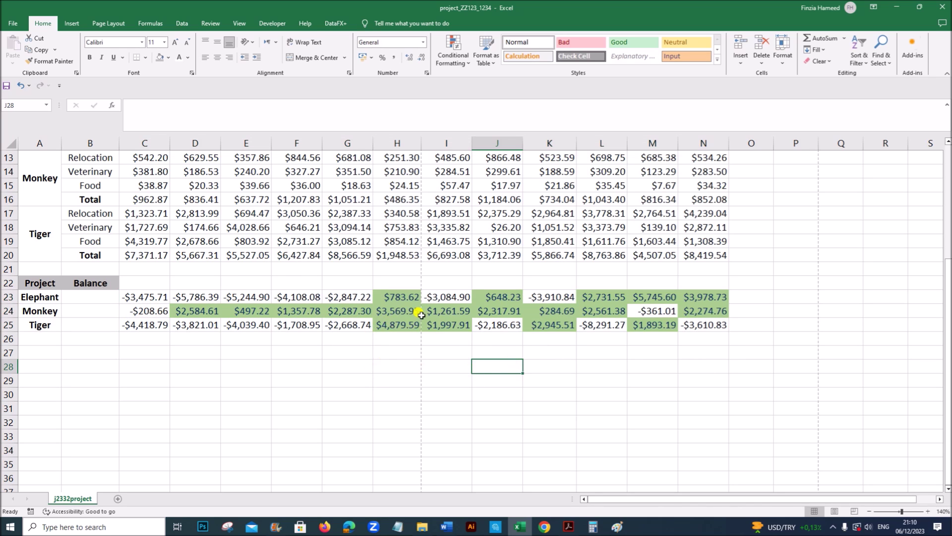
Reselect C23:N25, recheck question 13 in the exam paper, and start a Less Than highlight rule with the value 0 in Excel
left_click_drag(162, 298, 692, 323)
left_click(568, 528)
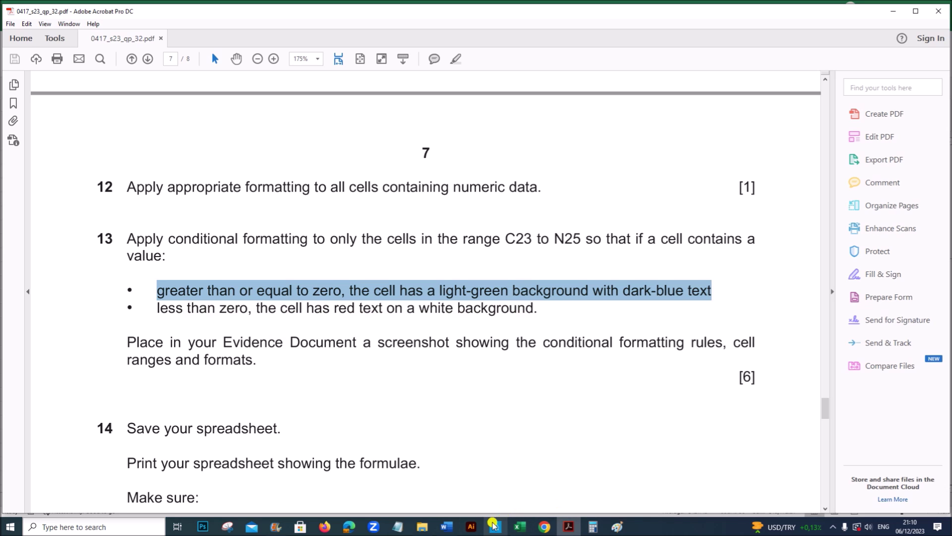
left_click(520, 527)
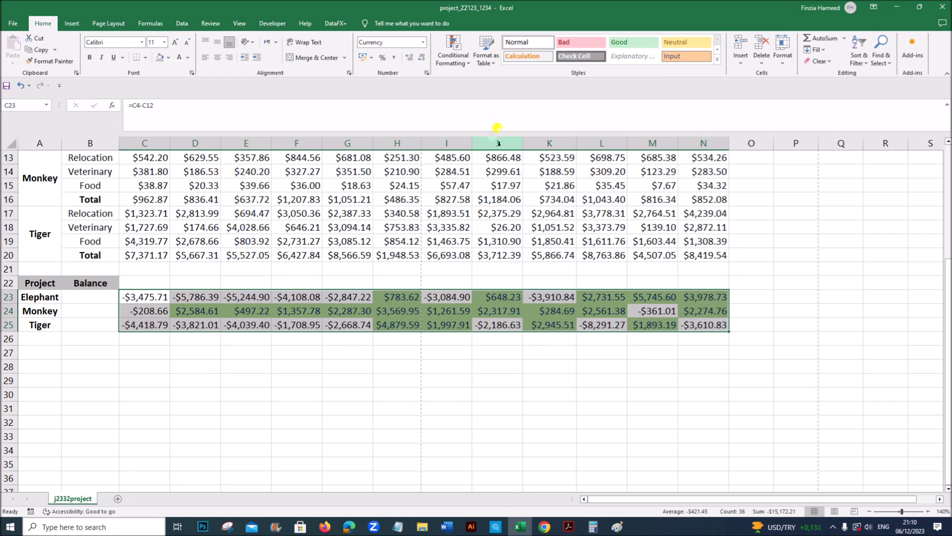
left_click(466, 65)
mouse_move(475, 80)
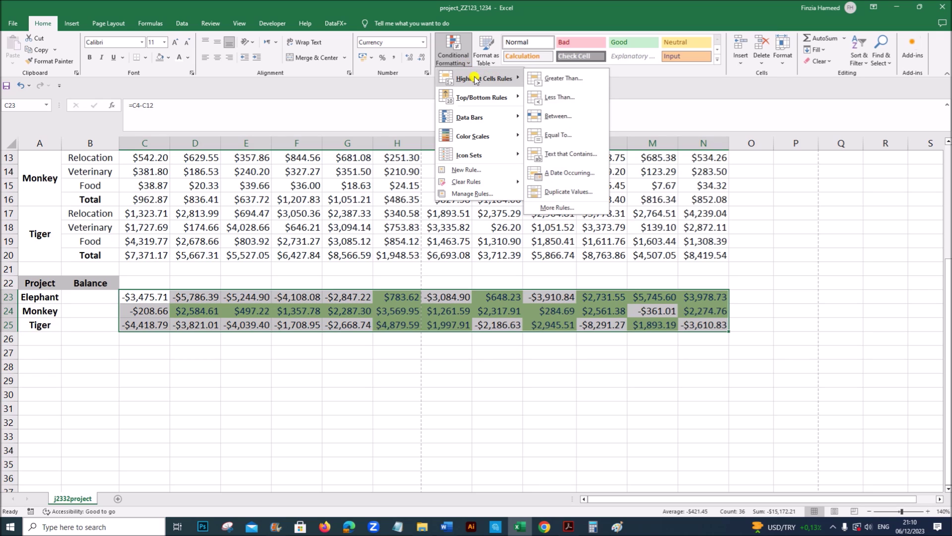
left_click(559, 99)
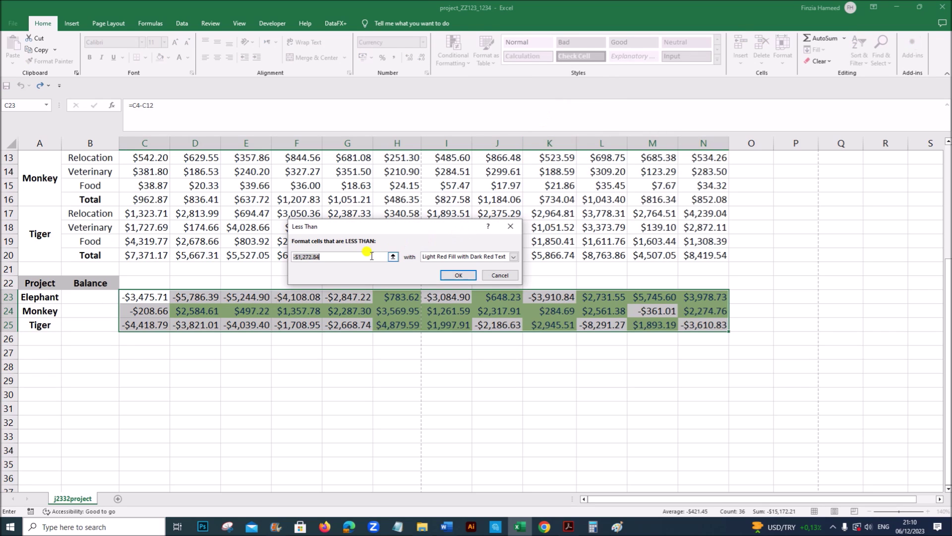
type("0")
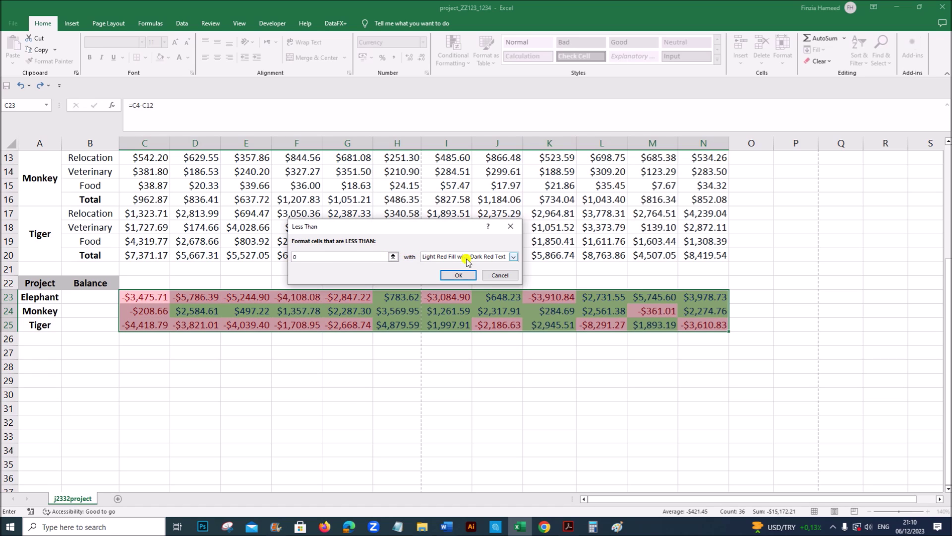
Choose a custom format for the less-than-zero rule and set its font colour to red
left_click(513, 257)
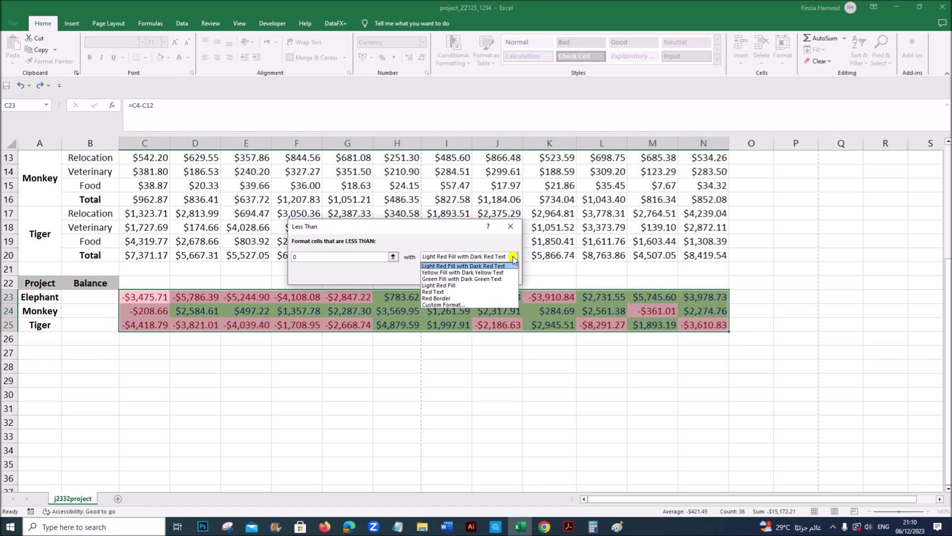
left_click(446, 305)
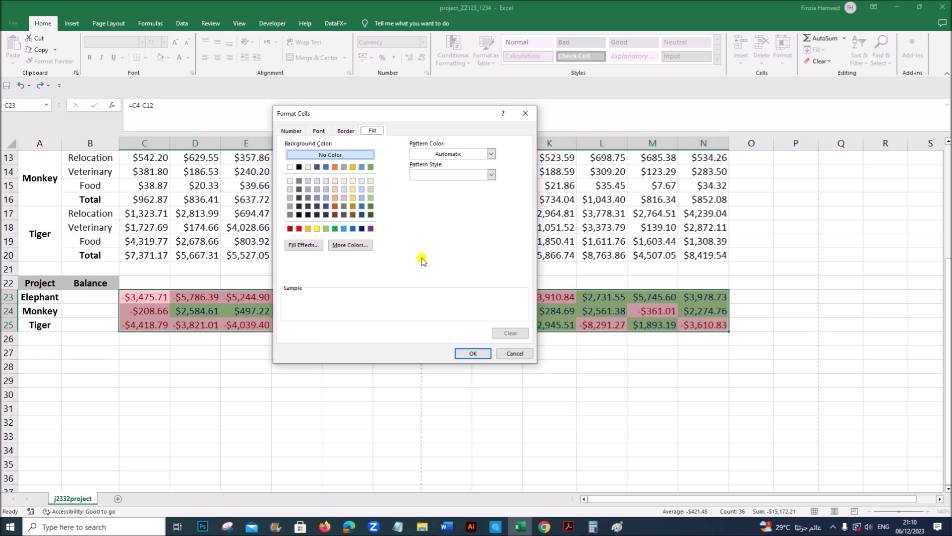
left_click(319, 131)
left_click(473, 214)
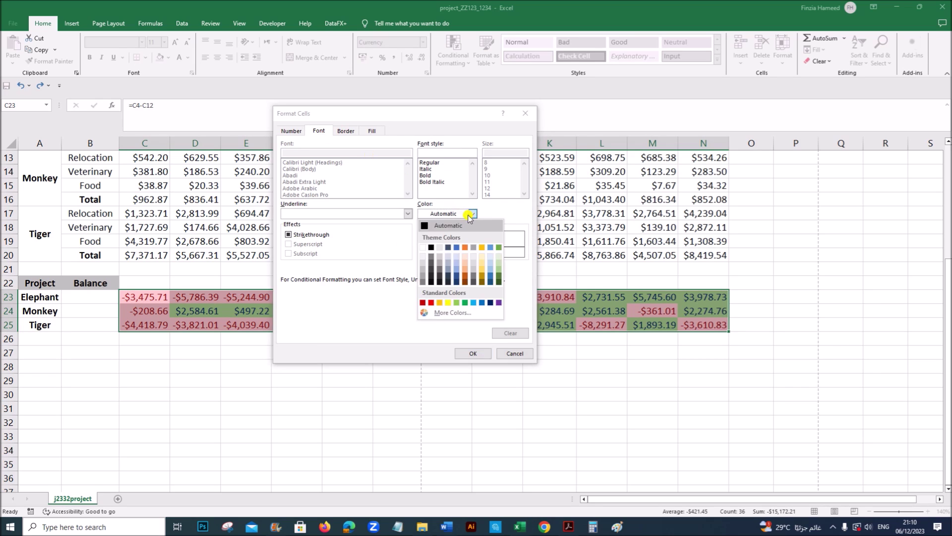
left_click(429, 303)
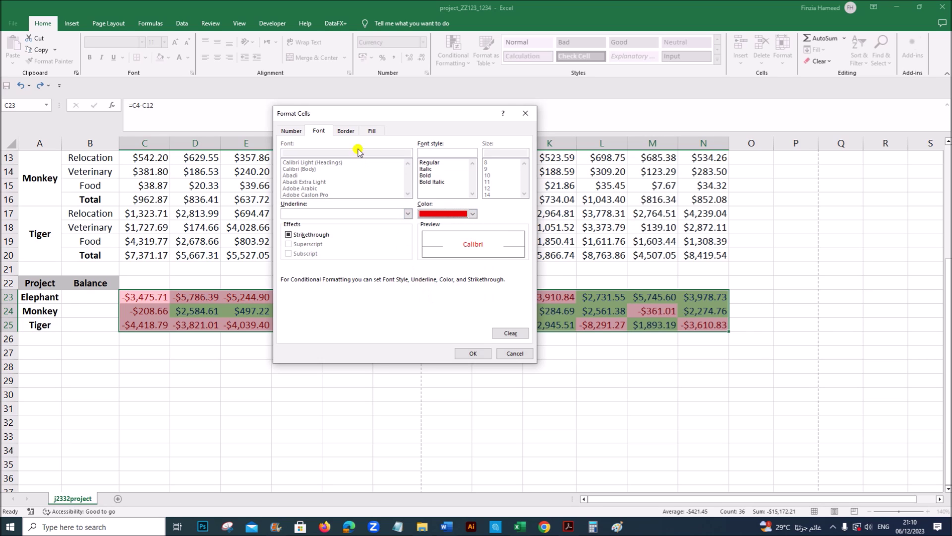
Set a white background for the less-than-zero rule, checking it against the exam paper, and apply the rule to C23:N25
left_click(371, 131)
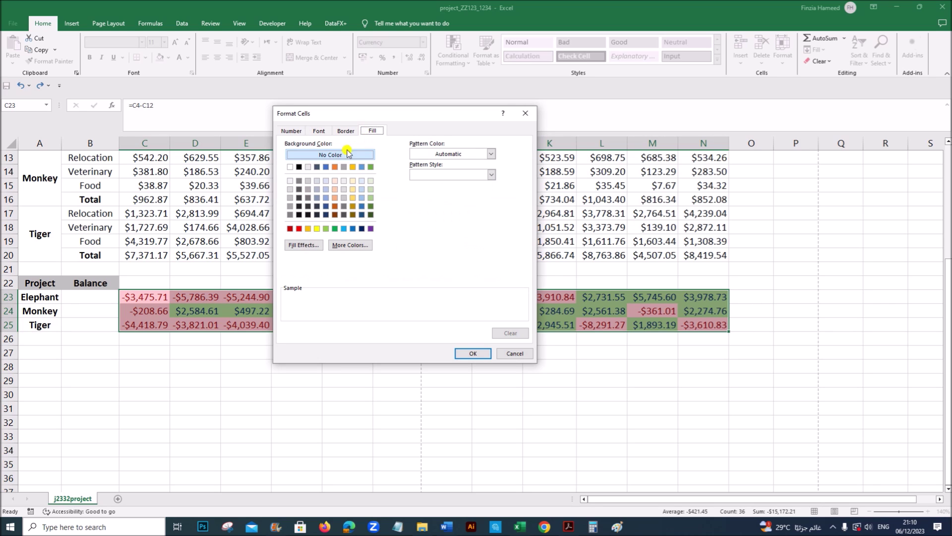
left_click(290, 167)
left_click(567, 526)
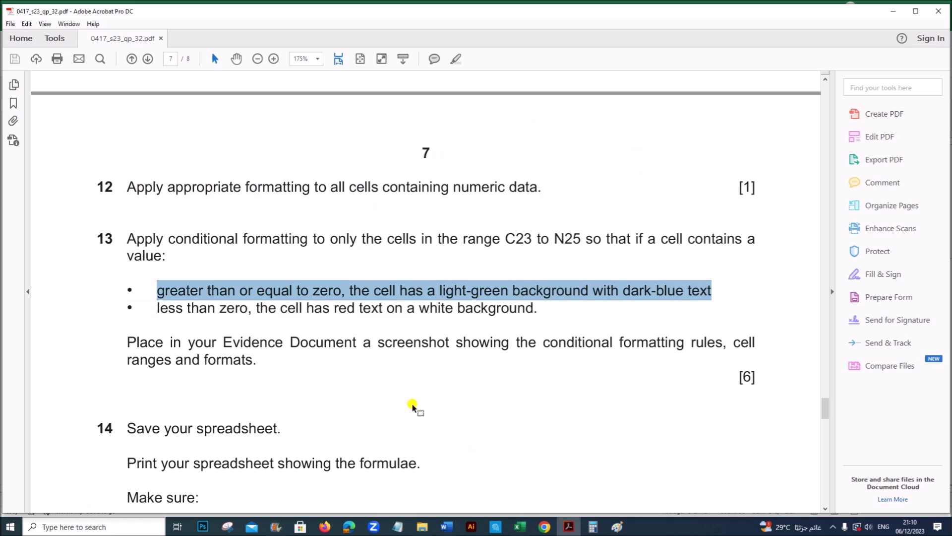
left_click(530, 529)
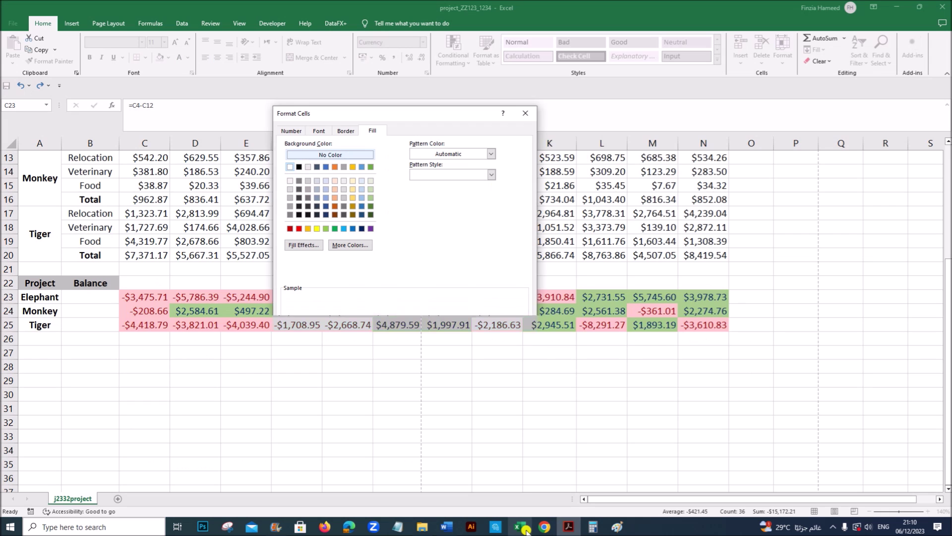
left_click(473, 354)
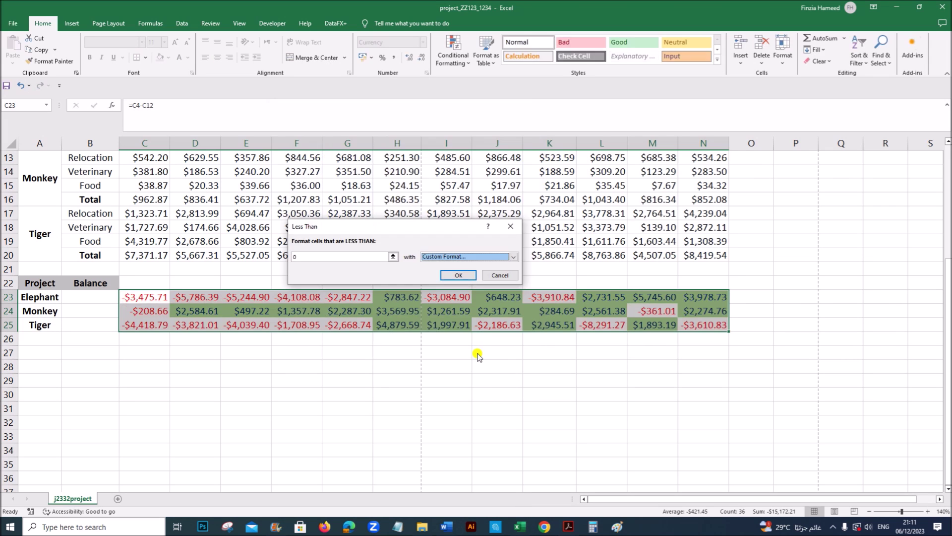
left_click(458, 273)
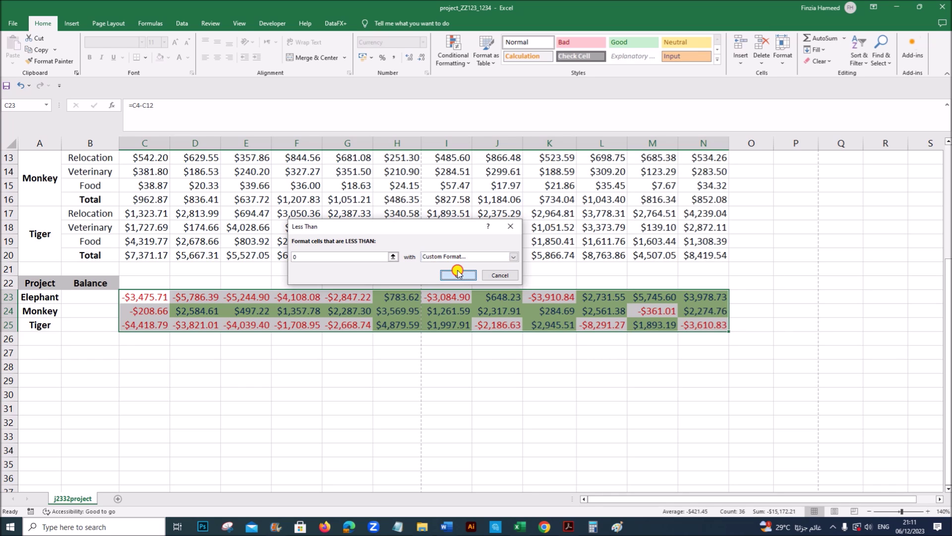
left_click(440, 379)
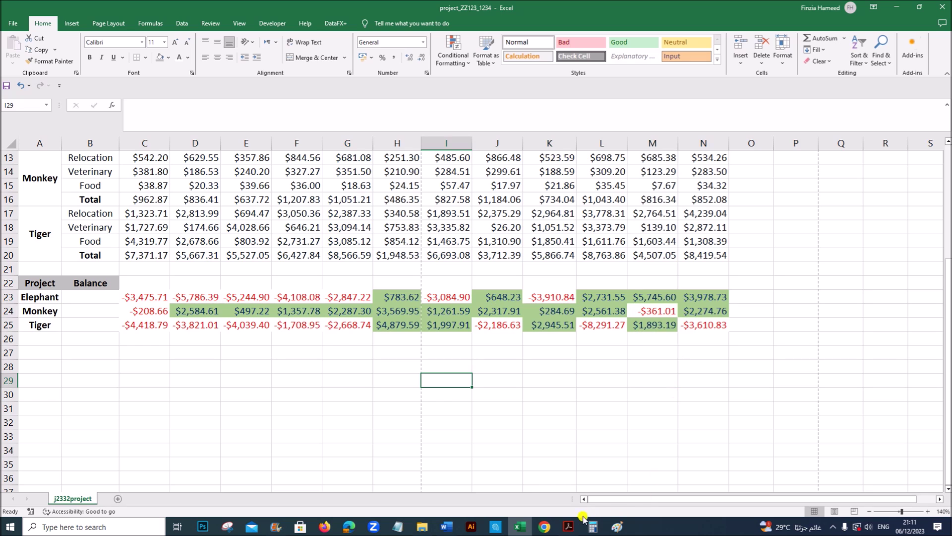
Read question 13's Evidence Document screenshot requirement in the exam paper and return to Excel
left_click(569, 526)
scroll(526, 437, "down", 1)
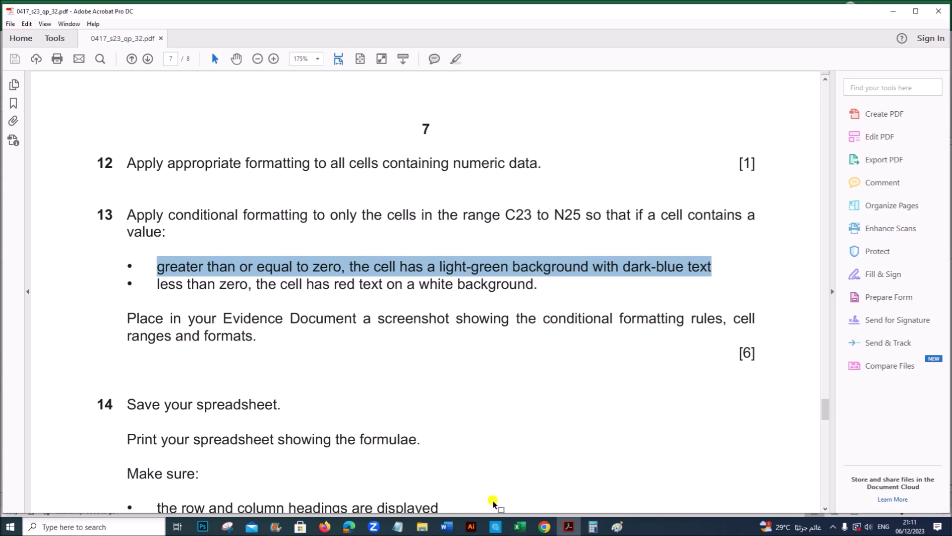
left_click(520, 526)
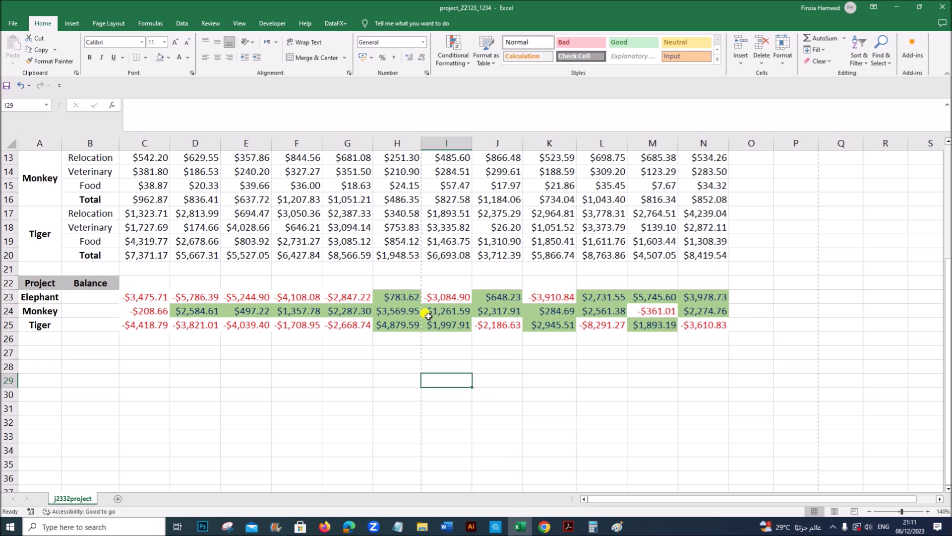
Display the Conditional Formatting Rules Manager for C23:N25 and capture its window with Snipping Tool
left_click(160, 296)
left_click_drag(160, 296, 699, 325)
left_click(454, 63)
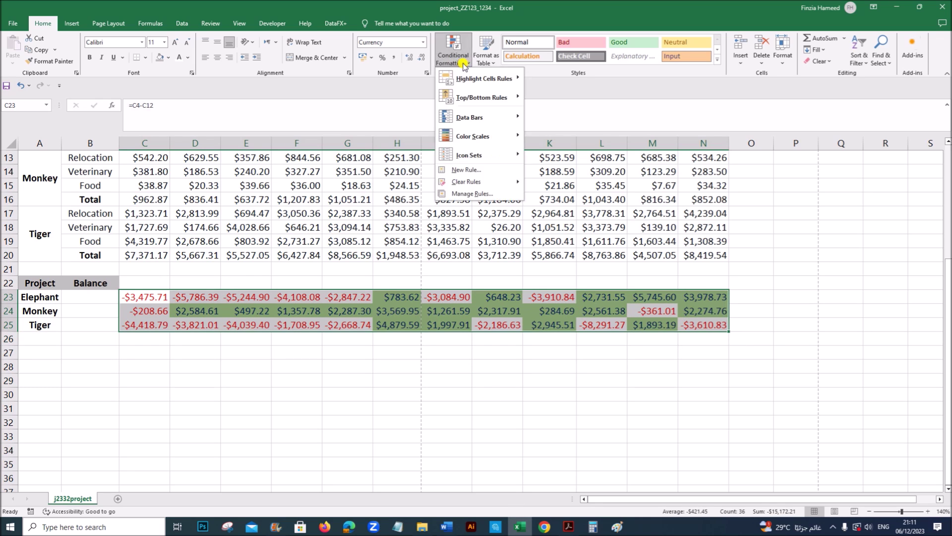
left_click(467, 194)
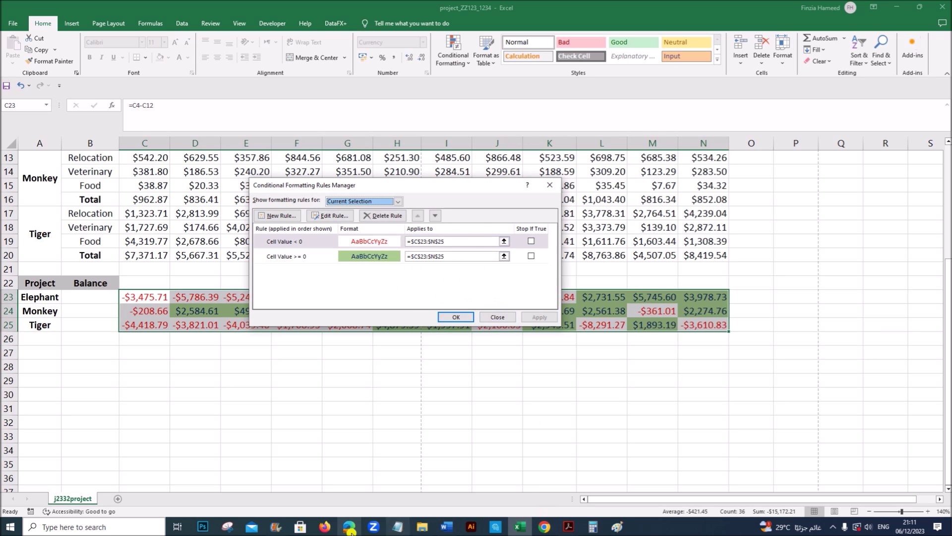
left_click(229, 529)
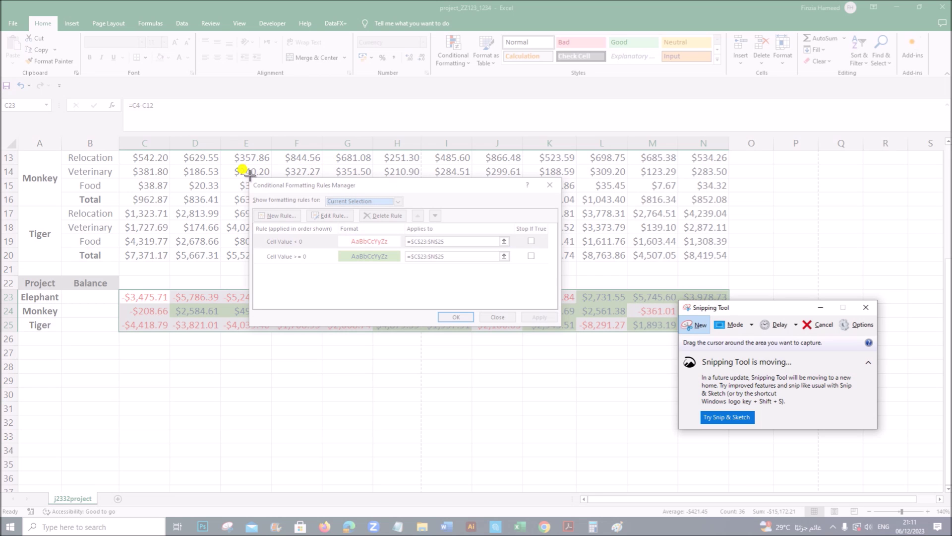
left_click_drag(250, 176, 559, 331)
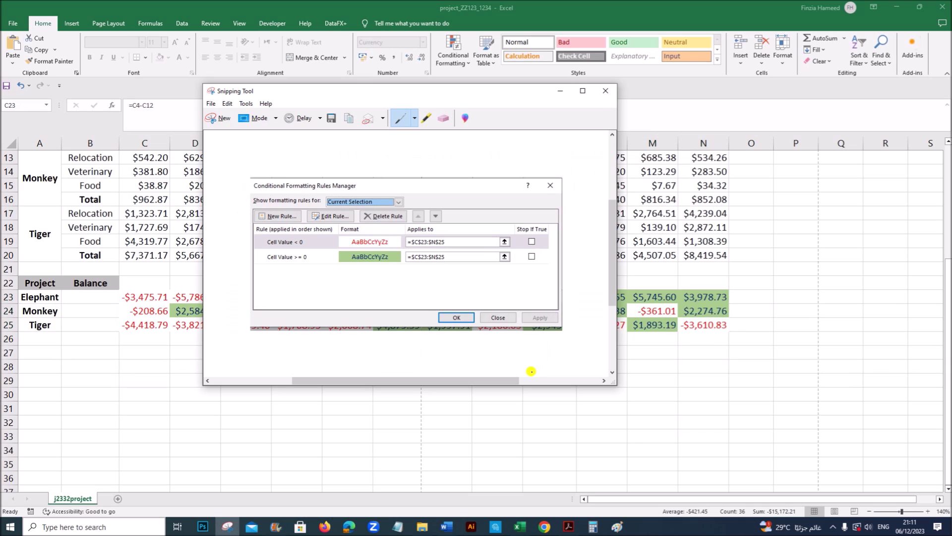
Switch to the Word evidence document, add the label Step 13 at its end, and paste the rules manager screenshot beneath it
left_click(569, 527)
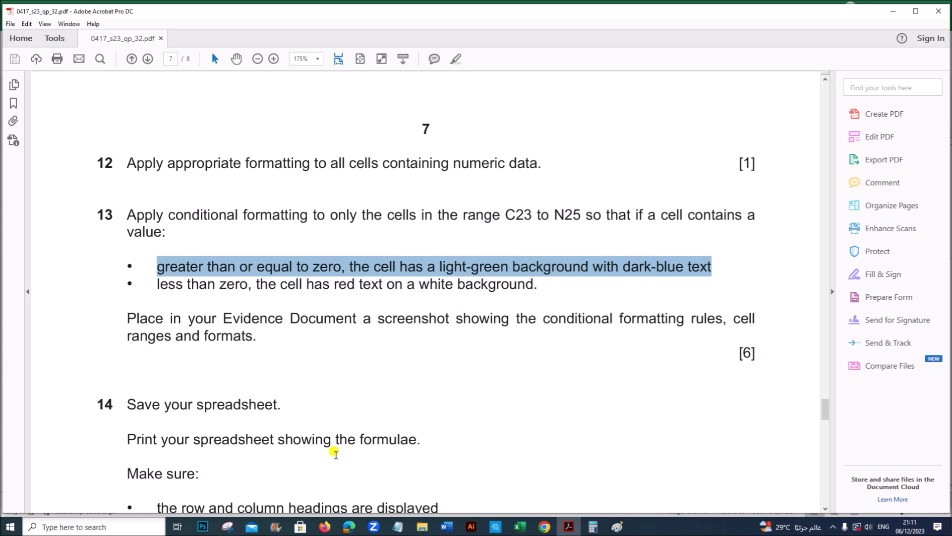
left_click(447, 526)
scroll(419, 486, "down", 7)
scroll(419, 486, "down", 8)
scroll(540, 339, "down", 15)
left_click(286, 205)
key("Return")
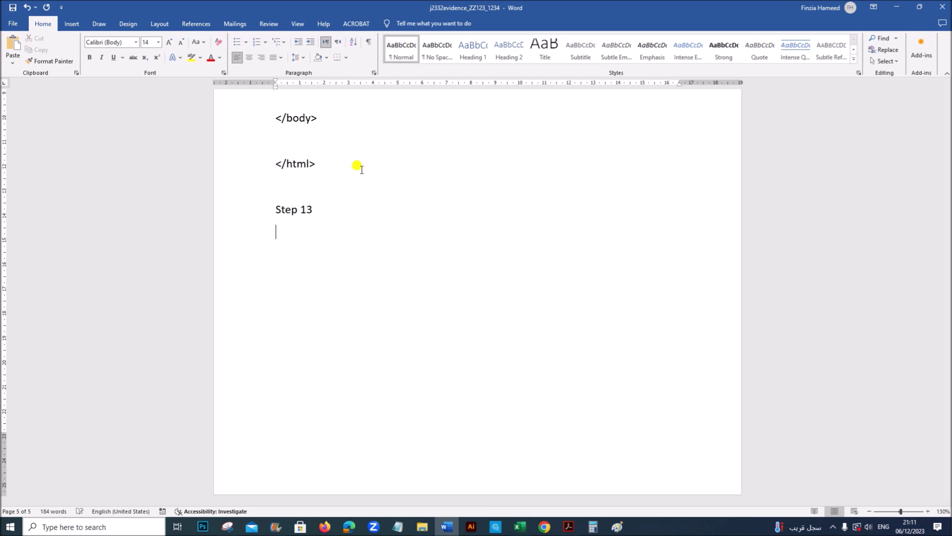
key("ctrl+v")
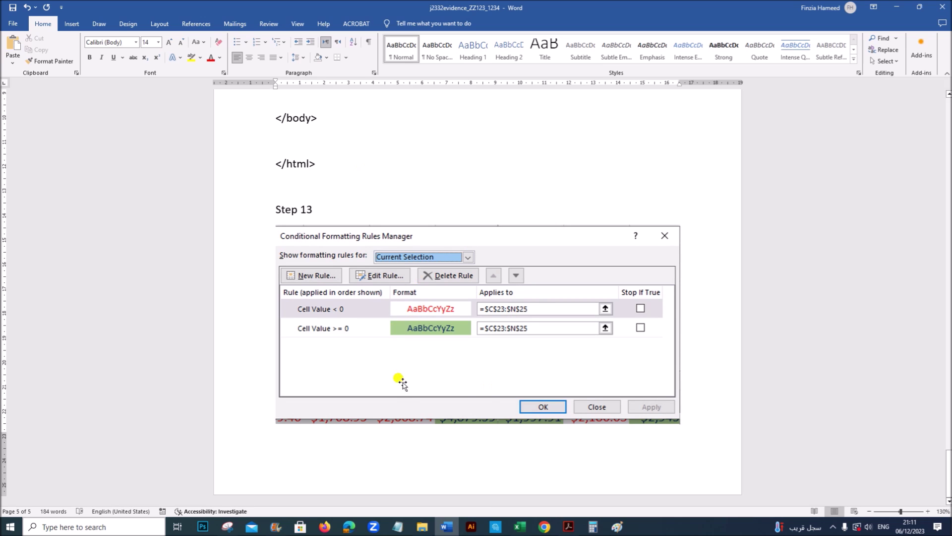
Read question 14 in the exam paper, then return to Excel and close the Conditional Formatting Rules Manager
left_click(568, 527)
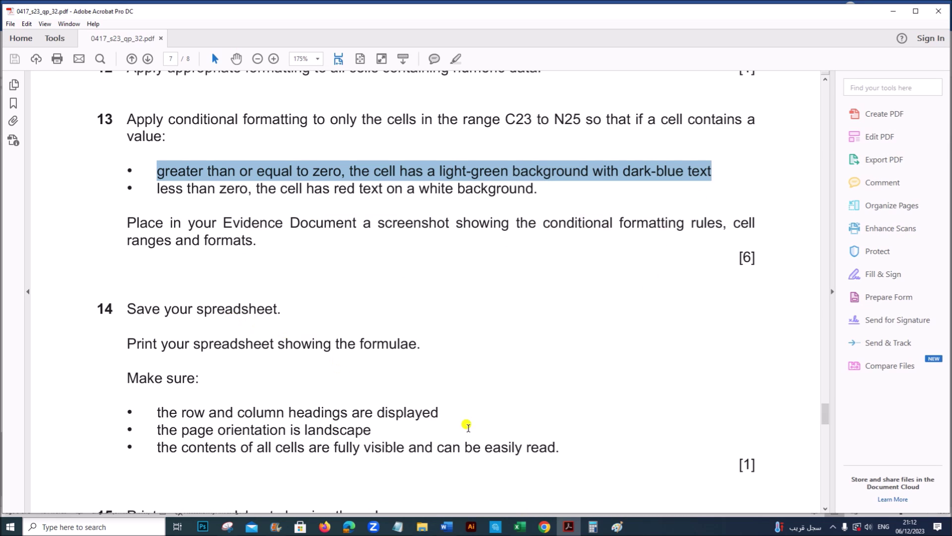
left_click(519, 526)
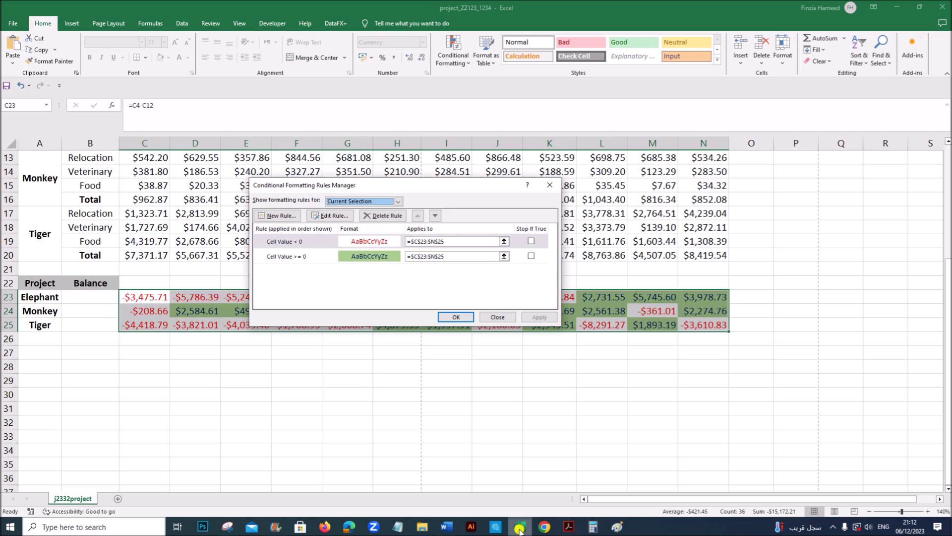
left_click(458, 317)
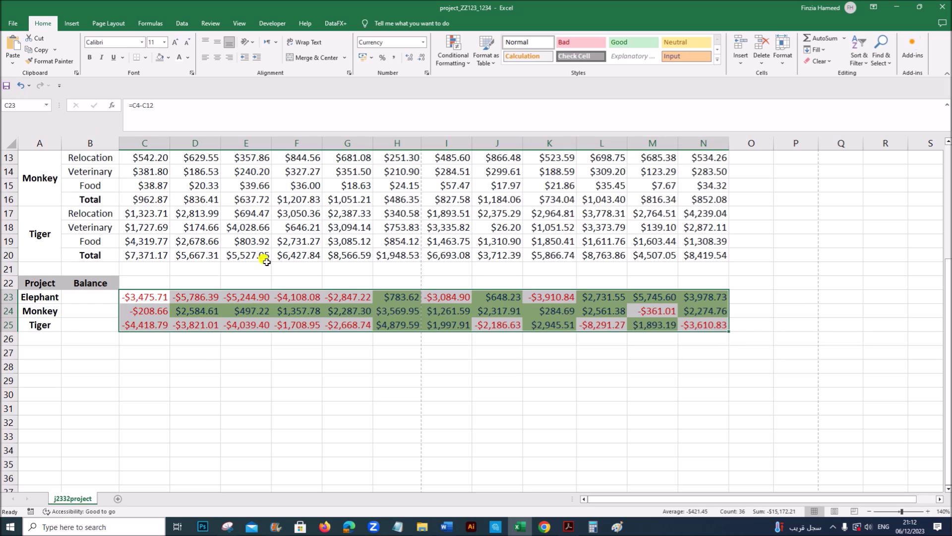
Reread question 14's save and formulae printout instructions in the exam paper, then return to Excel
left_click(285, 268)
left_click(569, 526)
scroll(389, 449, "up", 1)
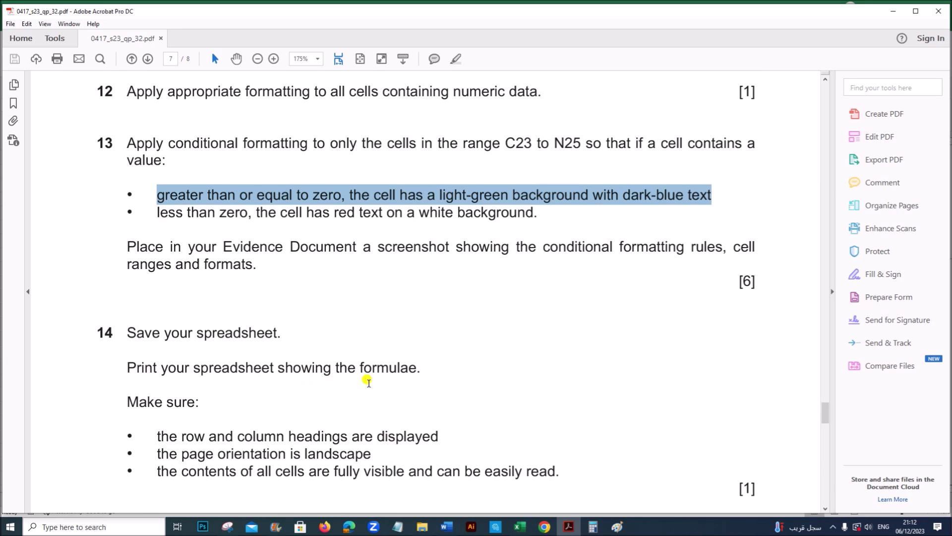
left_click(520, 526)
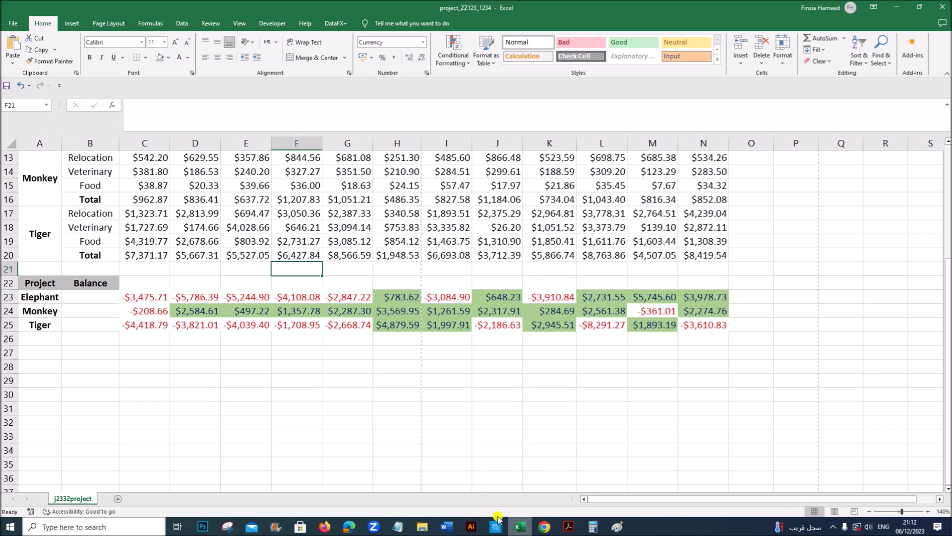
Show the formulas on the j2332project sheet and autofit all column widths to their contents
scroll(260, 290, "up", 4)
left_click(220, 268)
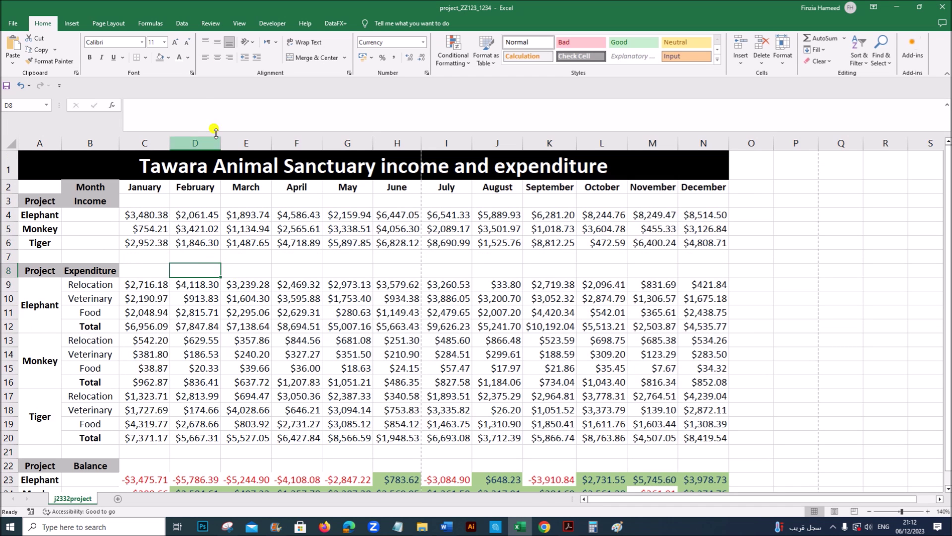
left_click(150, 23)
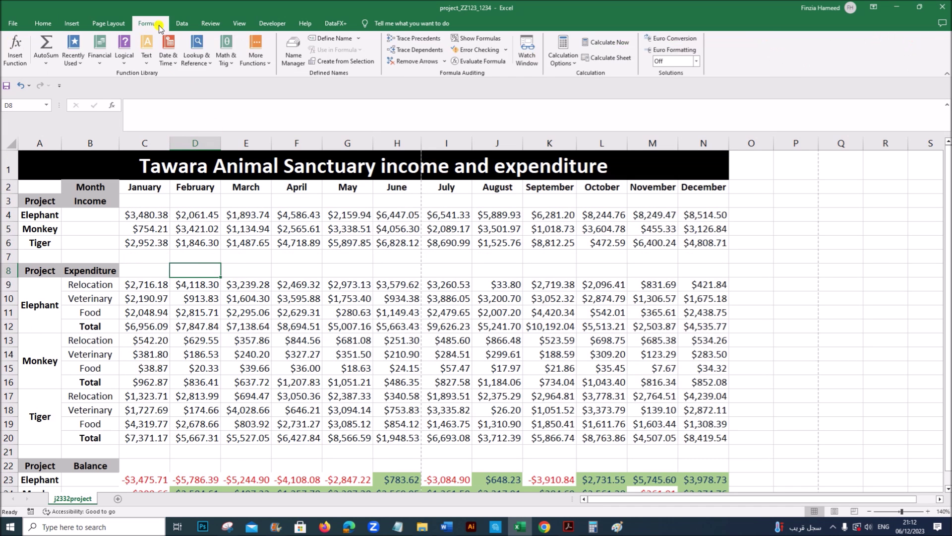
left_click(479, 39)
left_click(335, 295)
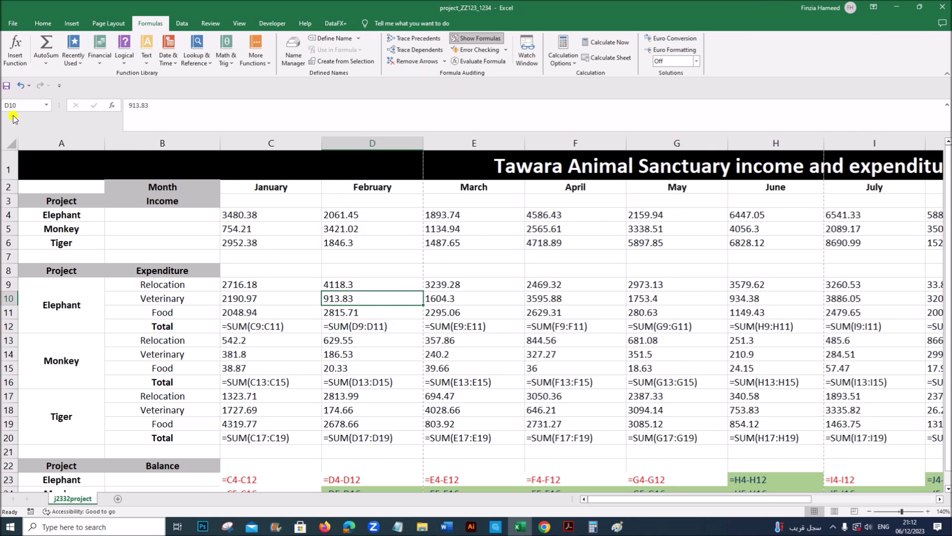
left_click(10, 142)
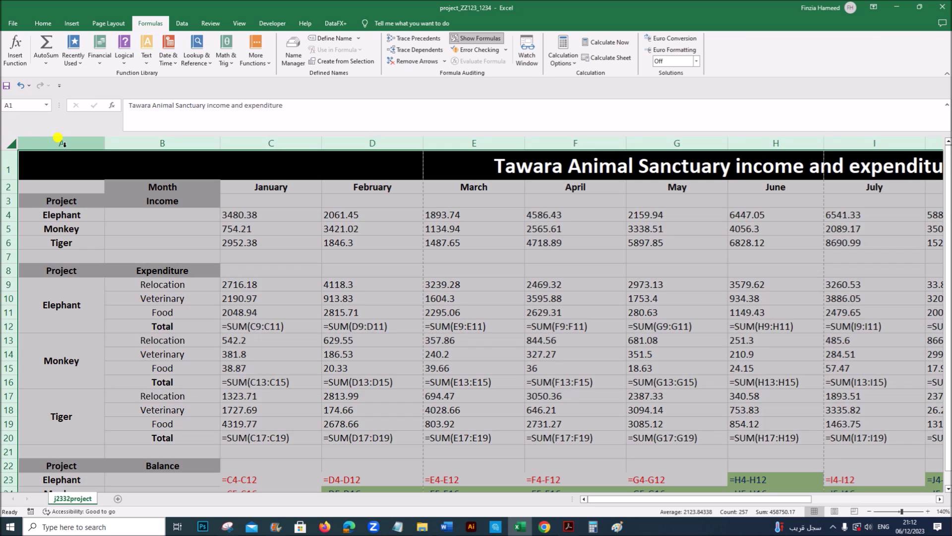
double_click(99, 143)
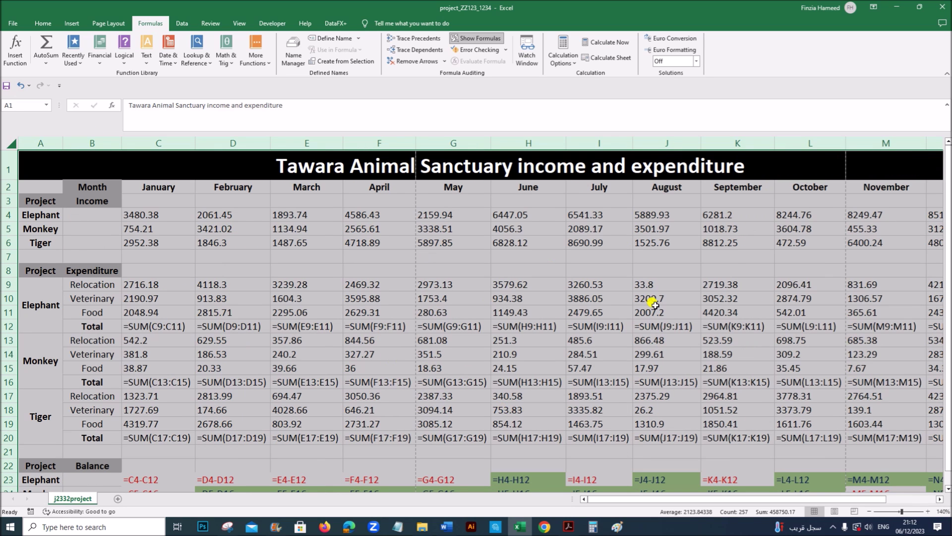
Check question 14's layout requirements in the exam paper, then set the Excel printout to landscape orientation
left_click(569, 526)
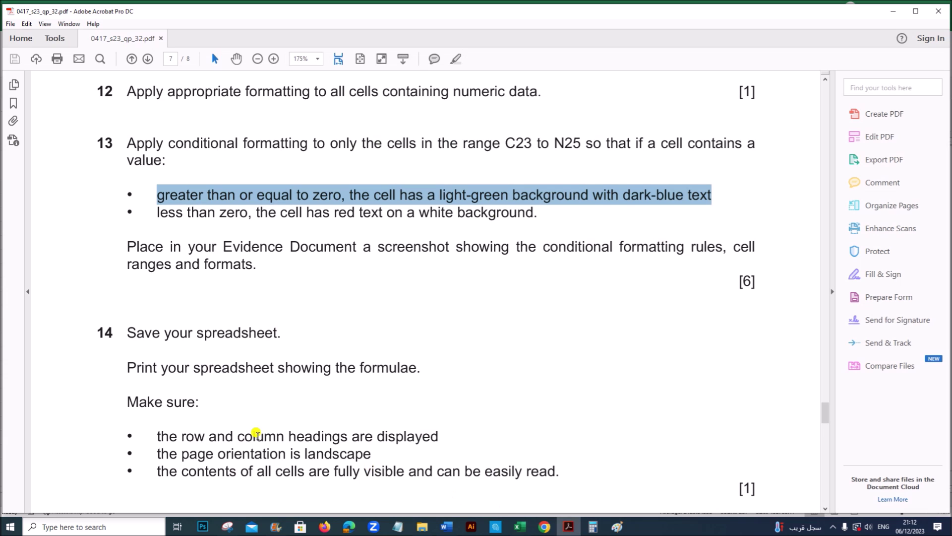
scroll(159, 411, "down", 2)
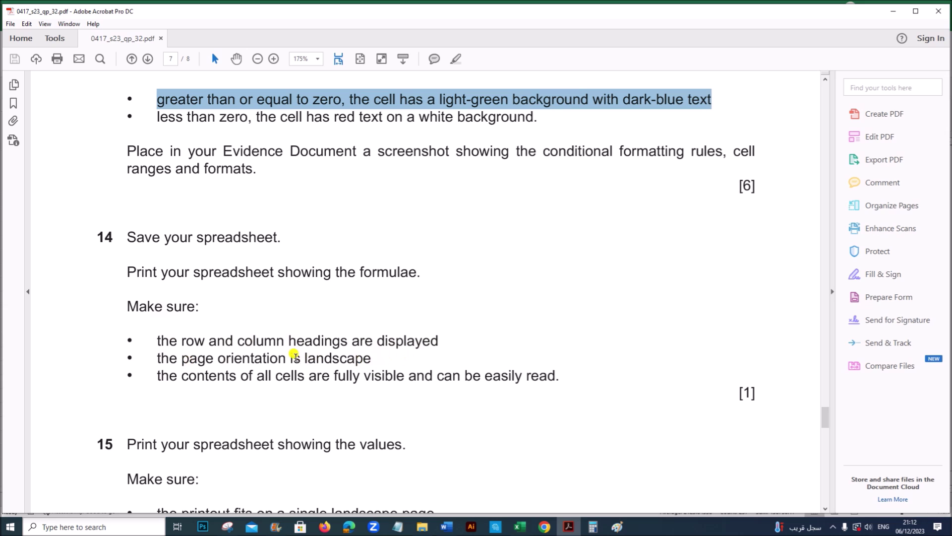
left_click(519, 526)
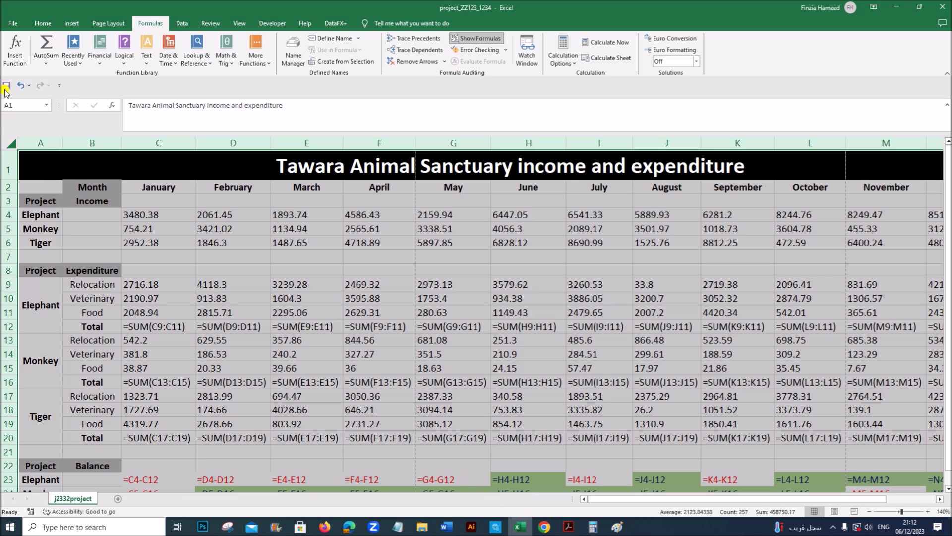
left_click(13, 23)
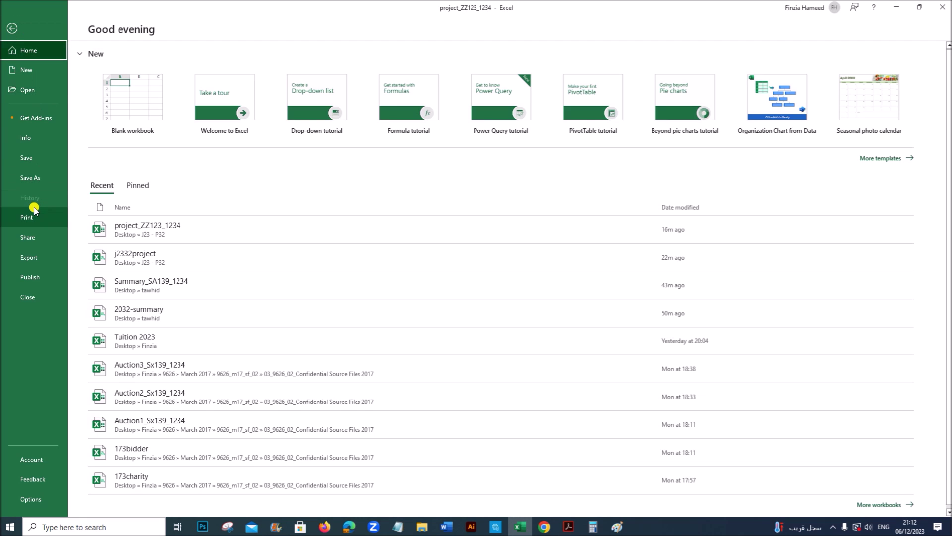
left_click(32, 216)
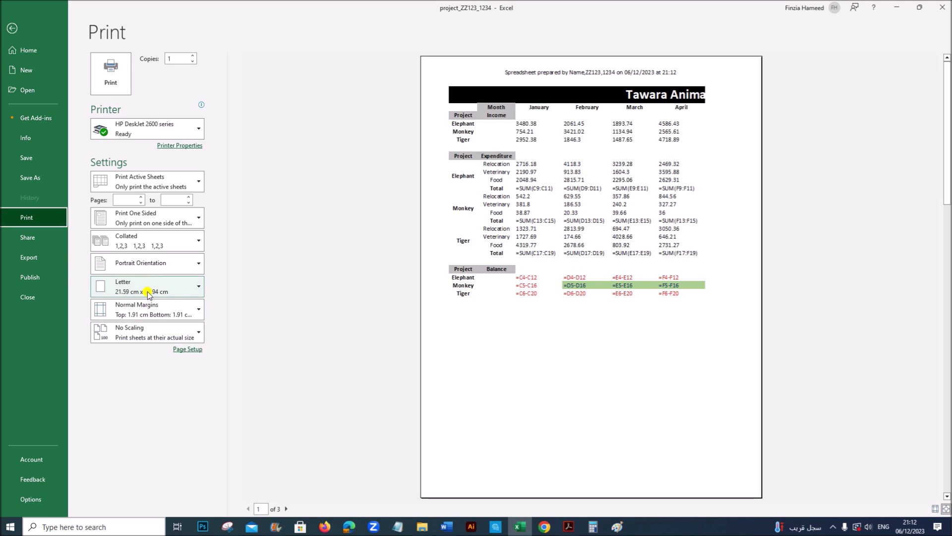
left_click(171, 267)
left_click(130, 308)
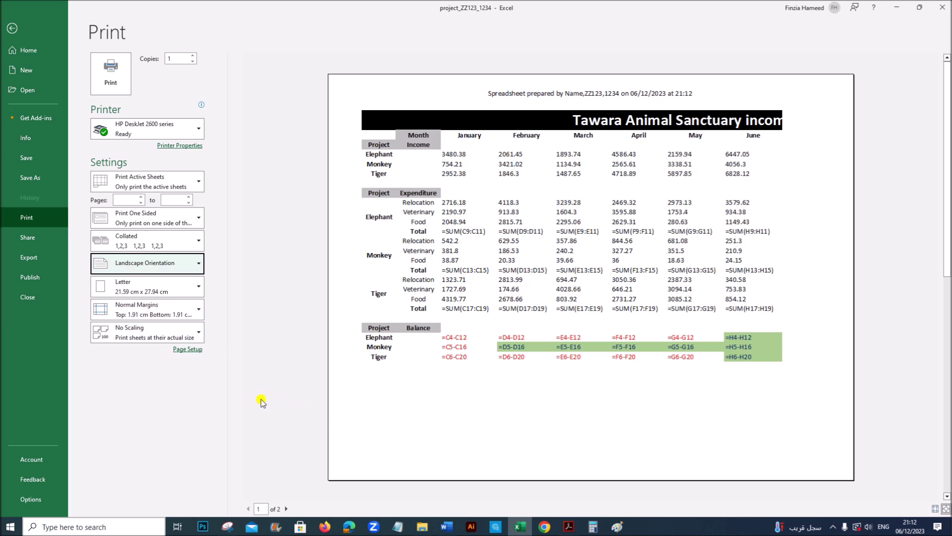
Turn on printing of row and column headings in the page setup of the formulae printout
left_click(188, 350)
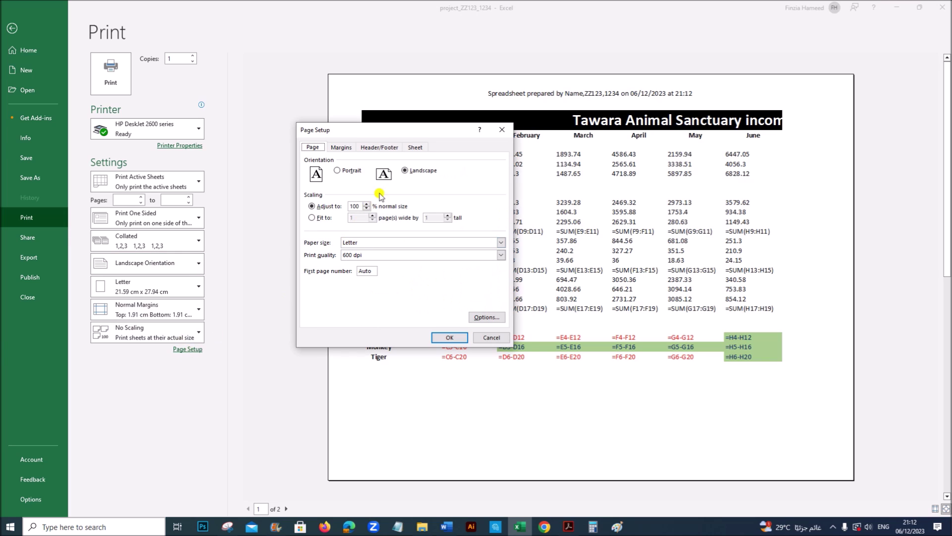
left_click(415, 148)
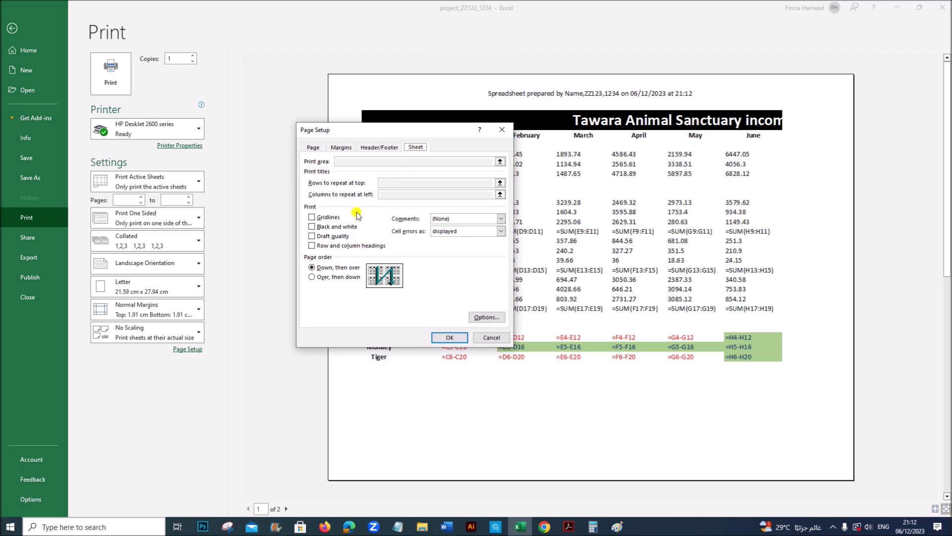
left_click(327, 245)
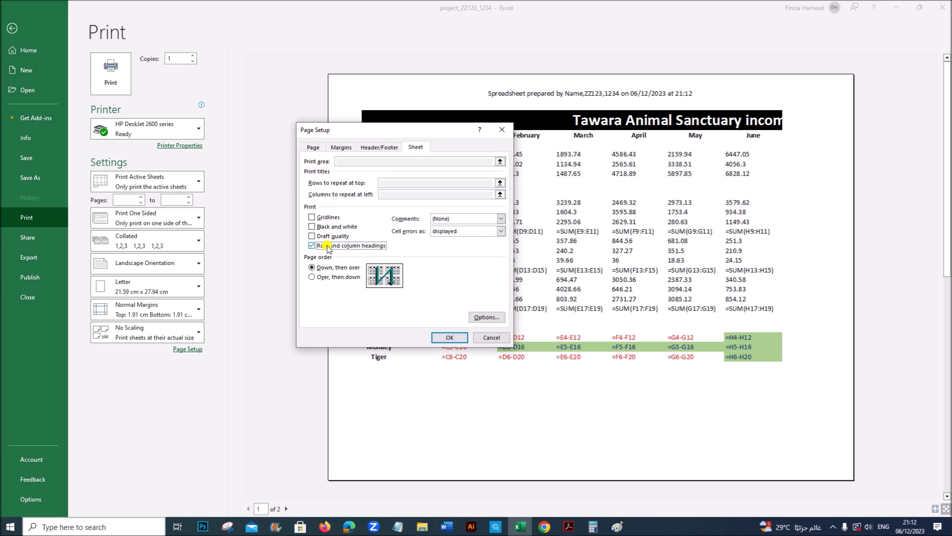
left_click(450, 337)
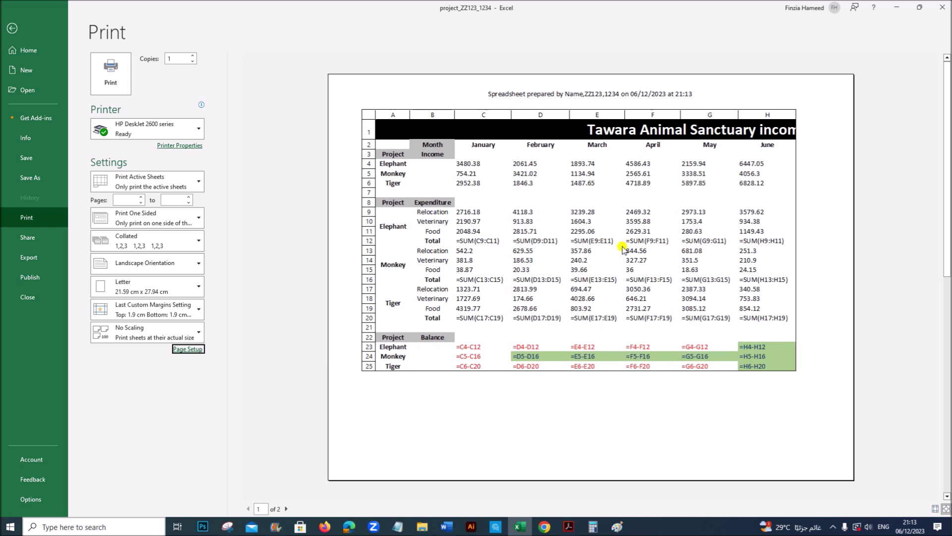
Recheck question 14's visibility requirement in the exam paper and examine both pages of the formulae print preview
left_click(569, 526)
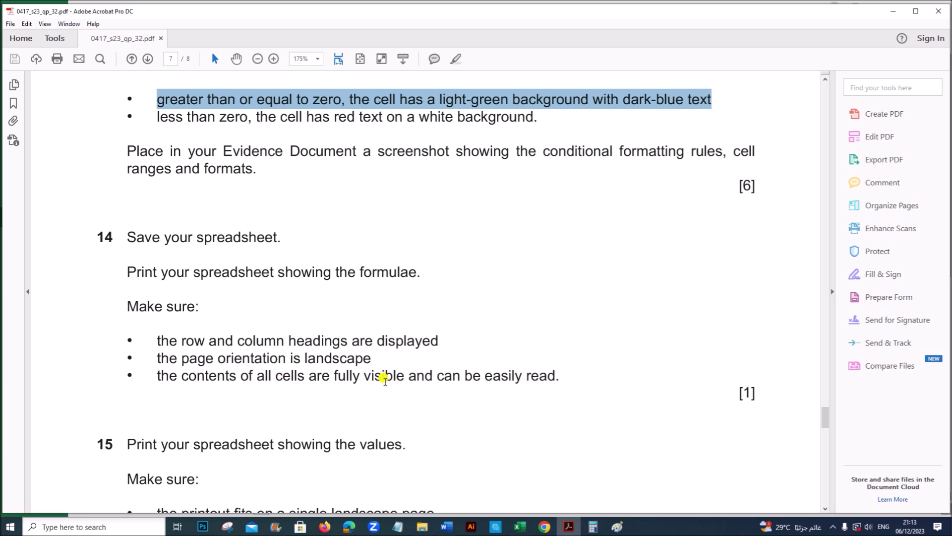
left_click(520, 526)
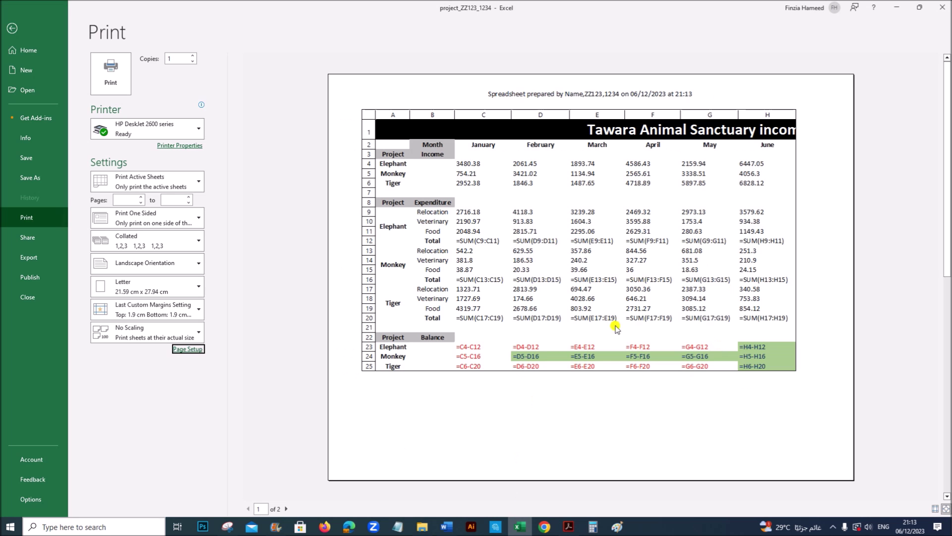
left_click(286, 509)
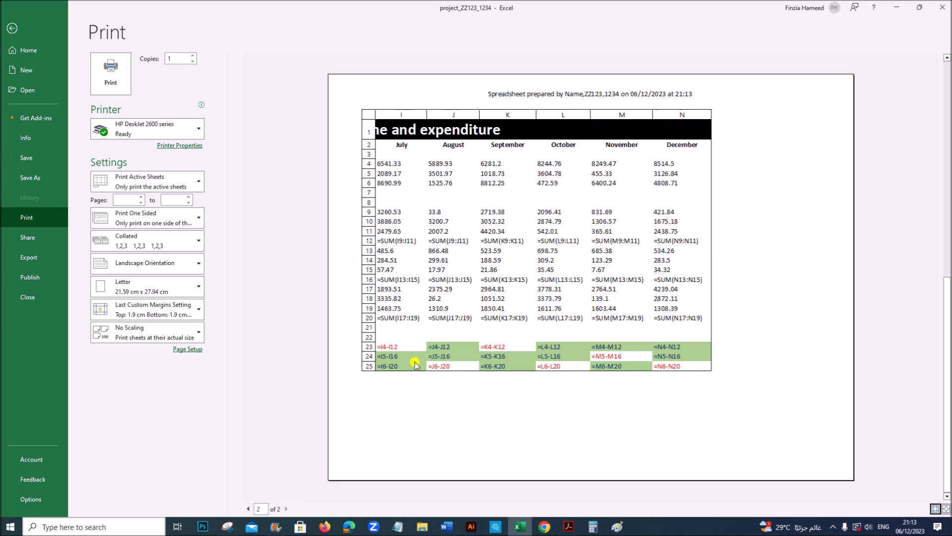
left_click(248, 508)
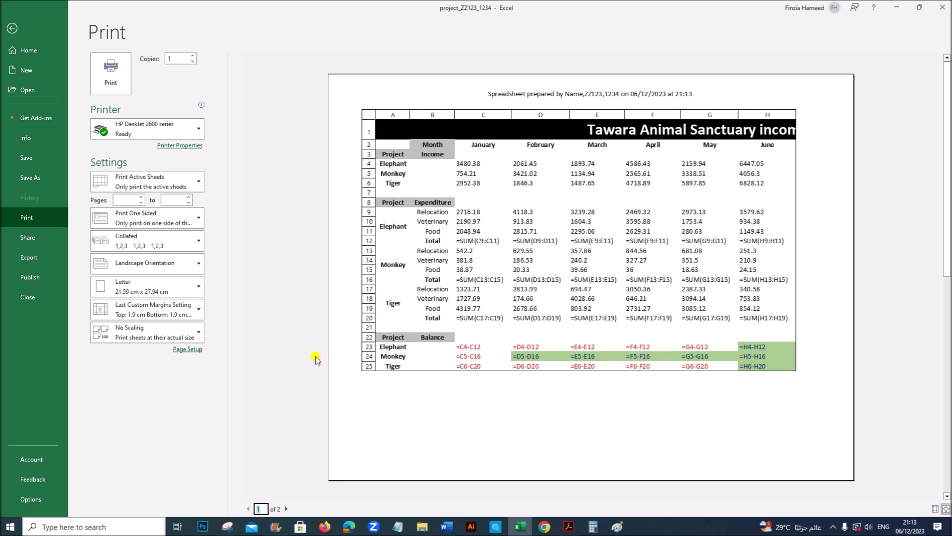
Read question 15's values printout requirements in the exam paper, then return to Excel and leave the print preview
left_click(568, 526)
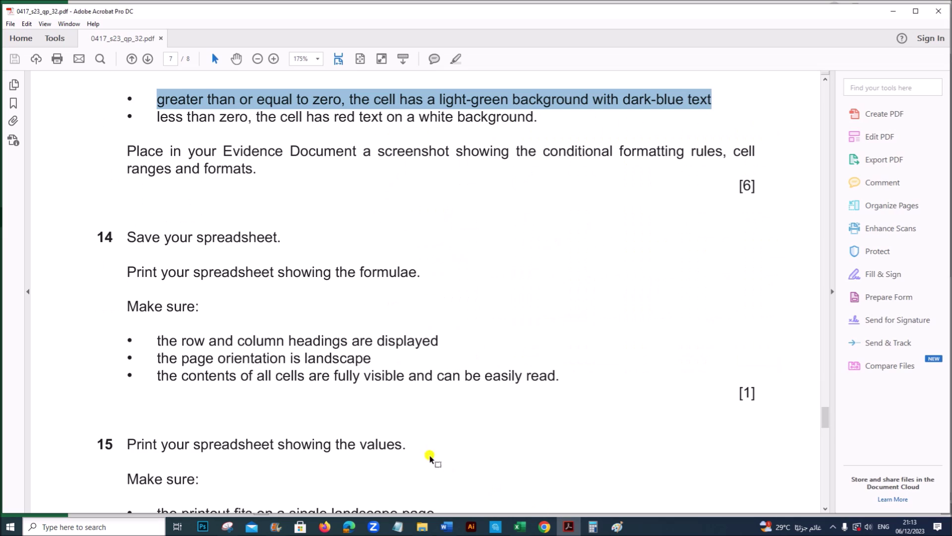
scroll(389, 429, "down", 2)
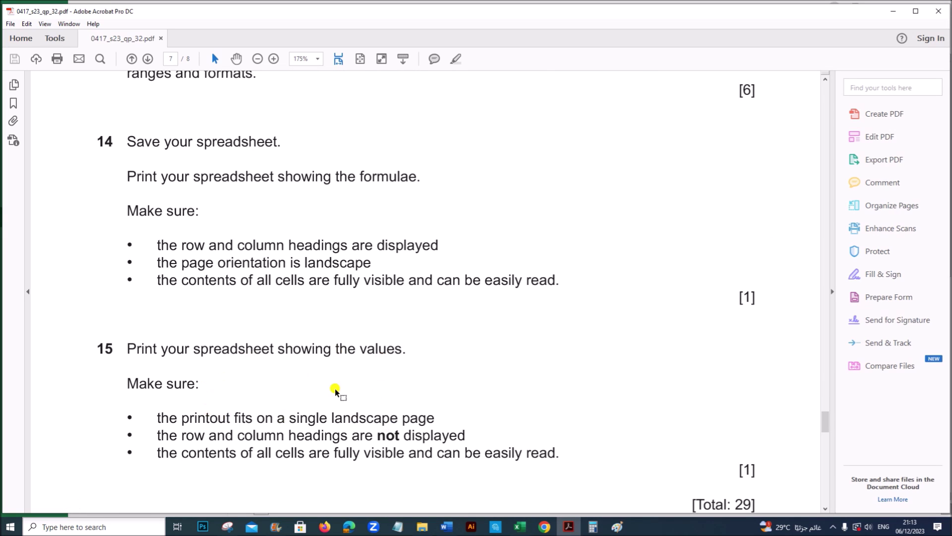
left_click(520, 527)
left_click(13, 29)
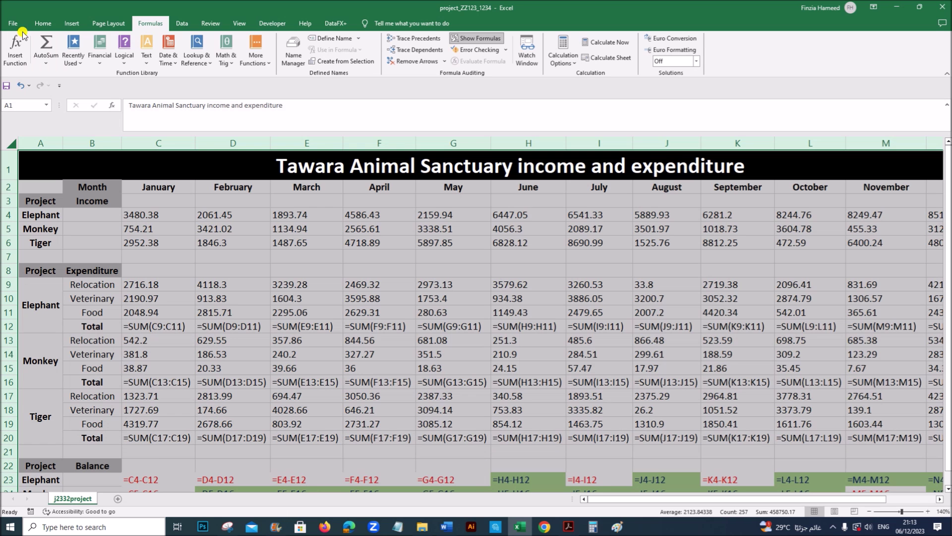
Hide the formulas to display values again and autofit all column widths to their contents
left_click(302, 313)
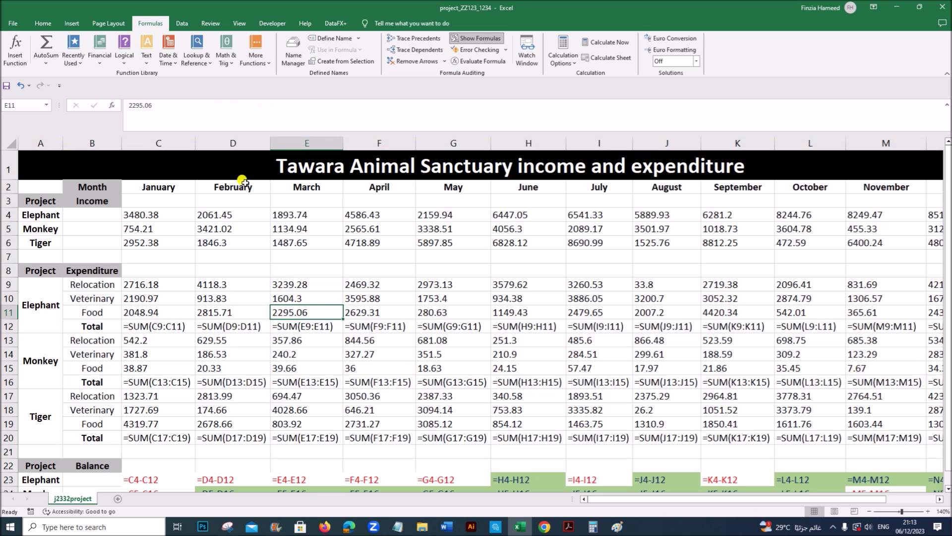
left_click(473, 39)
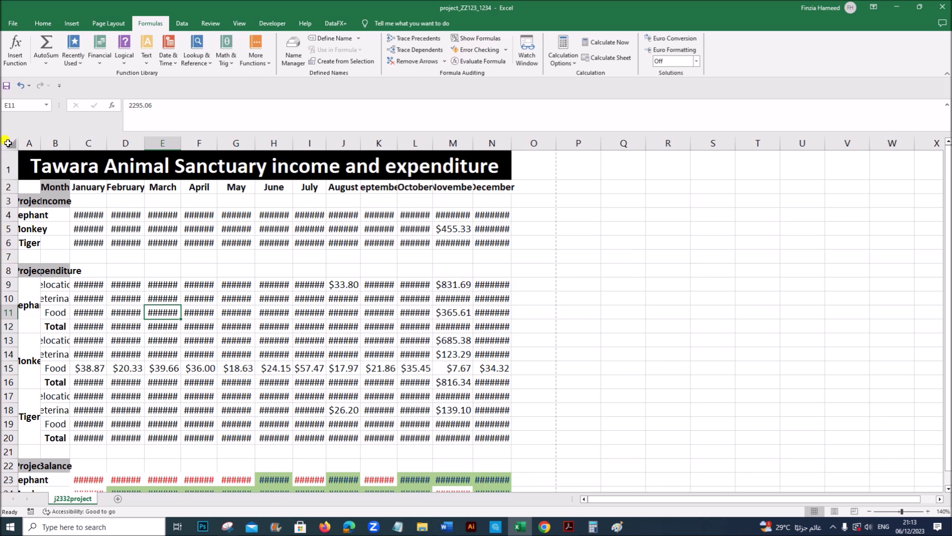
left_click(8, 143)
double_click(40, 143)
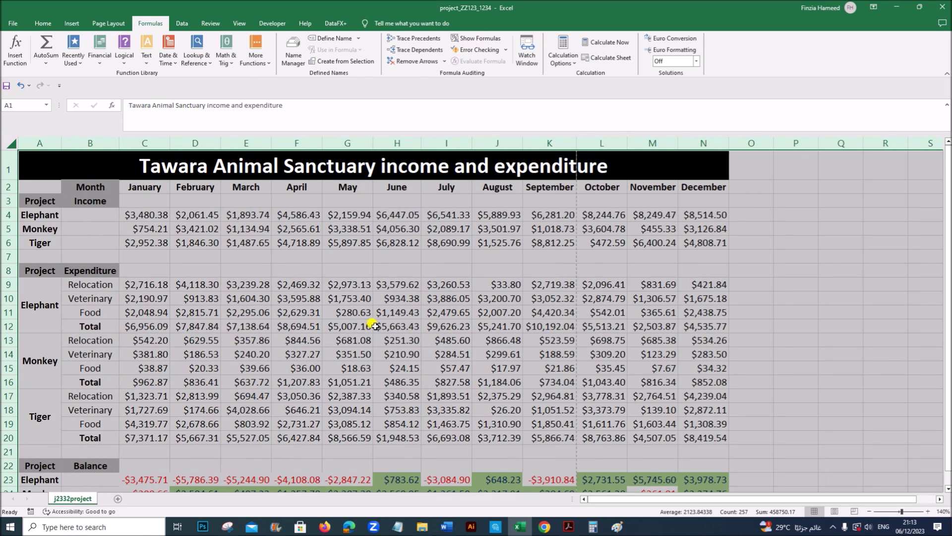
left_click(447, 298)
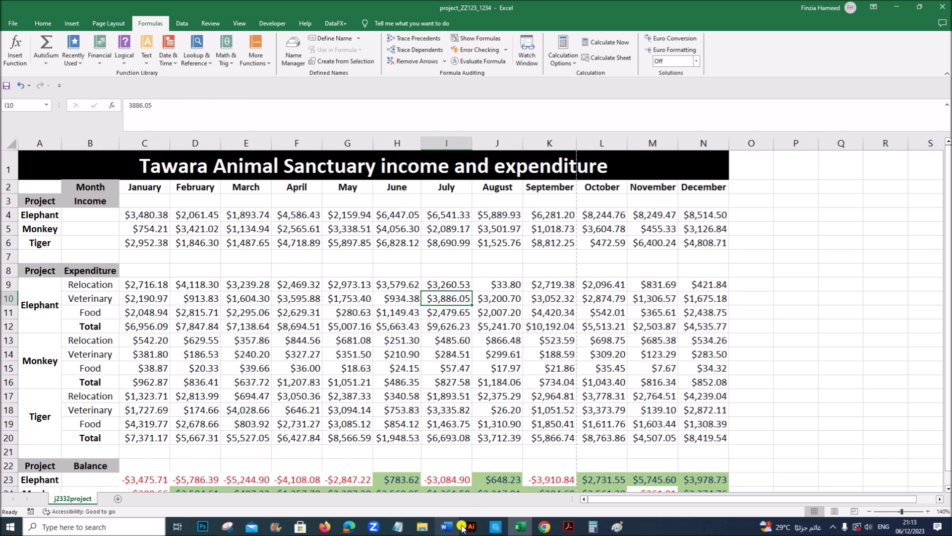
Review question 15's page-fit requirement in the exam paper, then open the print preview of the values in Excel
left_click(566, 526)
scroll(308, 430, "down", 1)
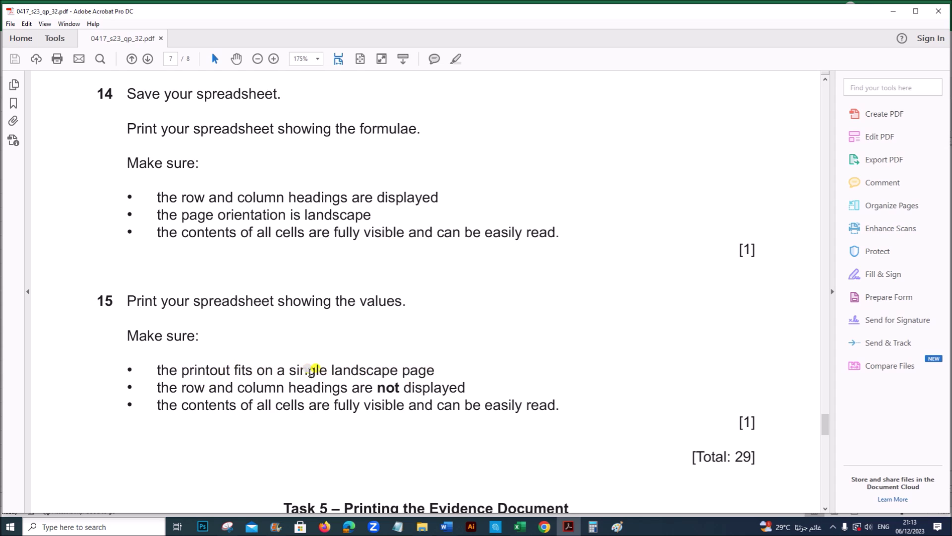
left_click(521, 527)
left_click(298, 368)
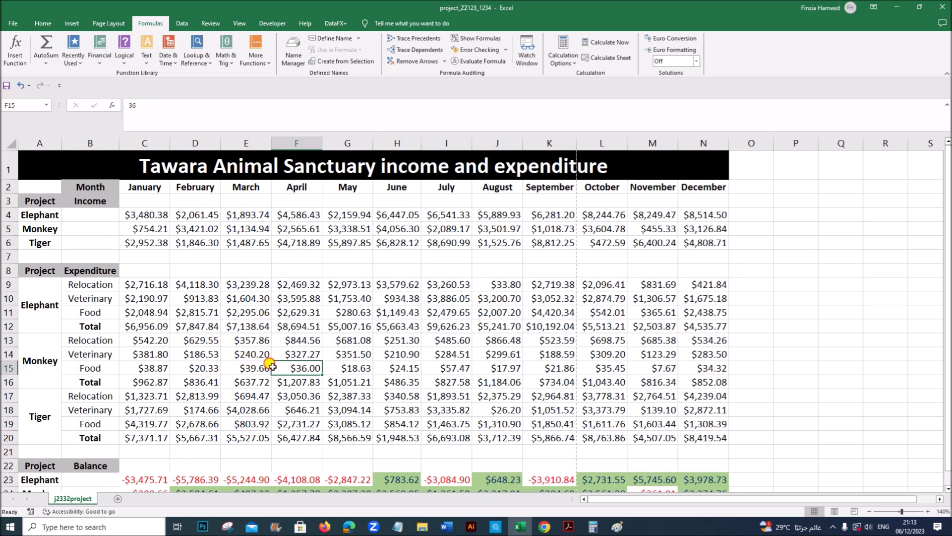
left_click(22, 23)
left_click(43, 217)
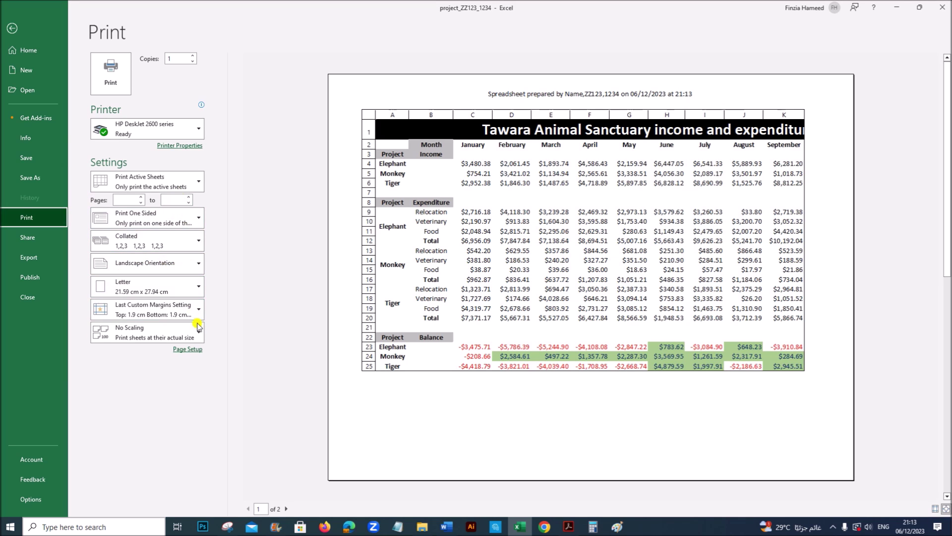
Confirm question 15's requirement in the exam paper, then scale the values printout to Fit Sheet on One Page
left_click(569, 525)
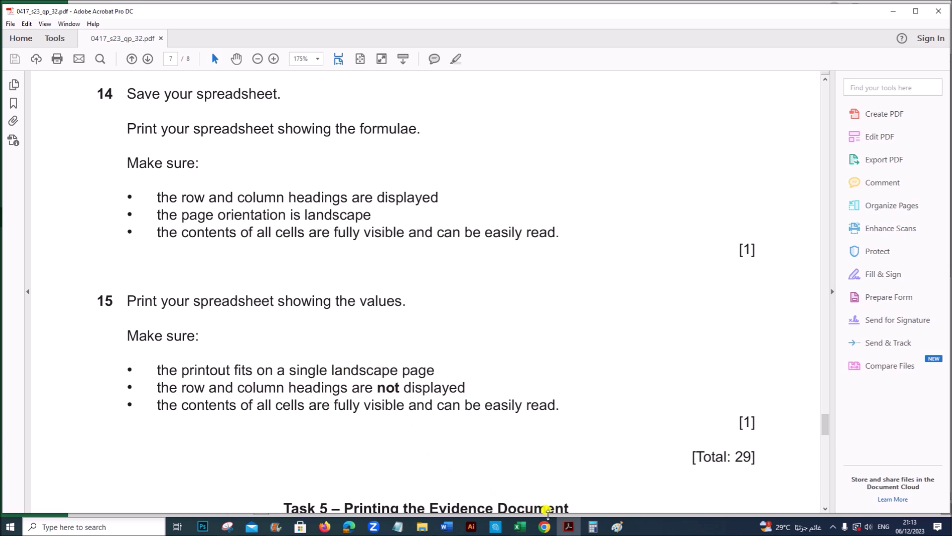
left_click(519, 527)
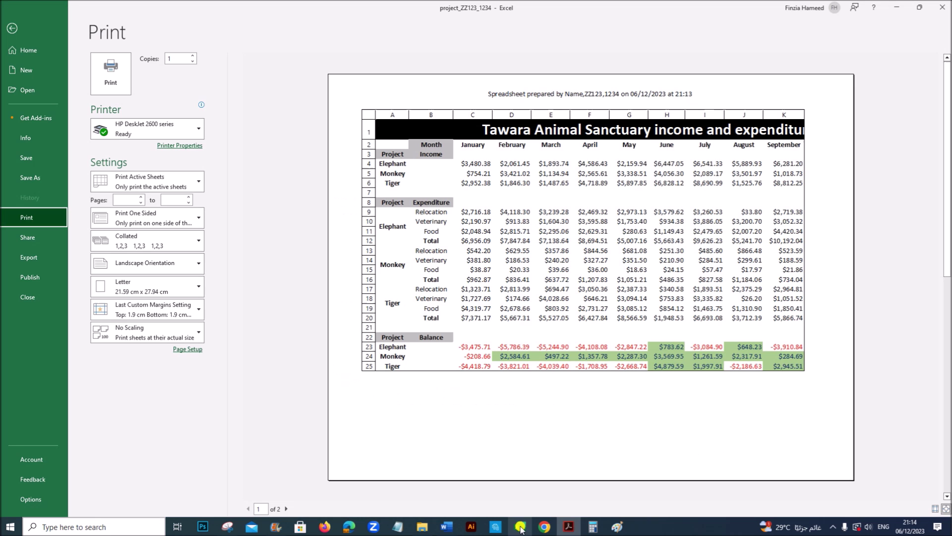
left_click(127, 336)
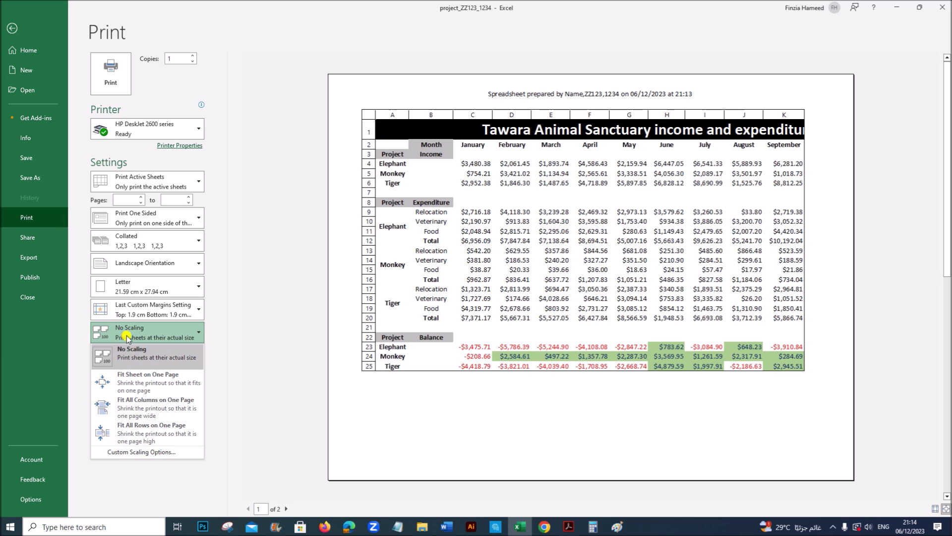
left_click(145, 383)
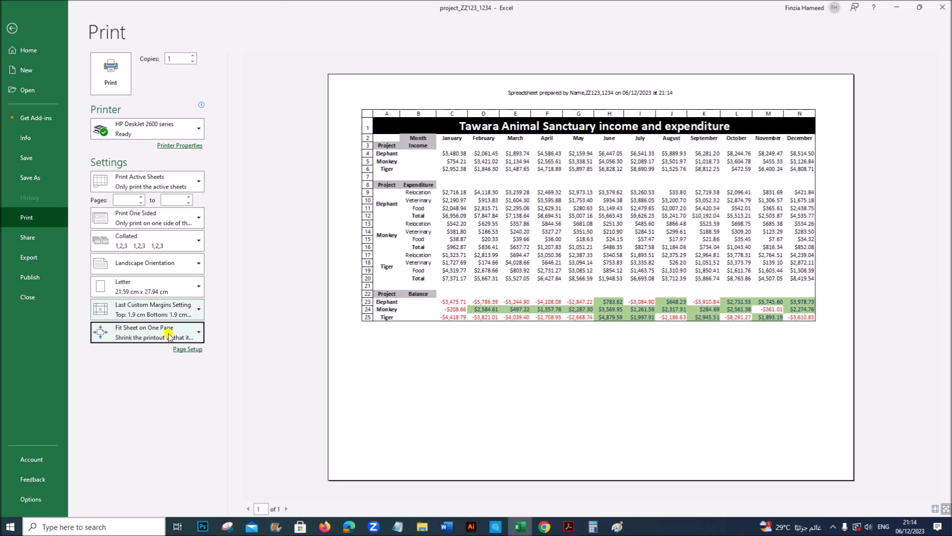
Turn off the printing of row and column headings for the spreadsheet's values printout
left_click(189, 350)
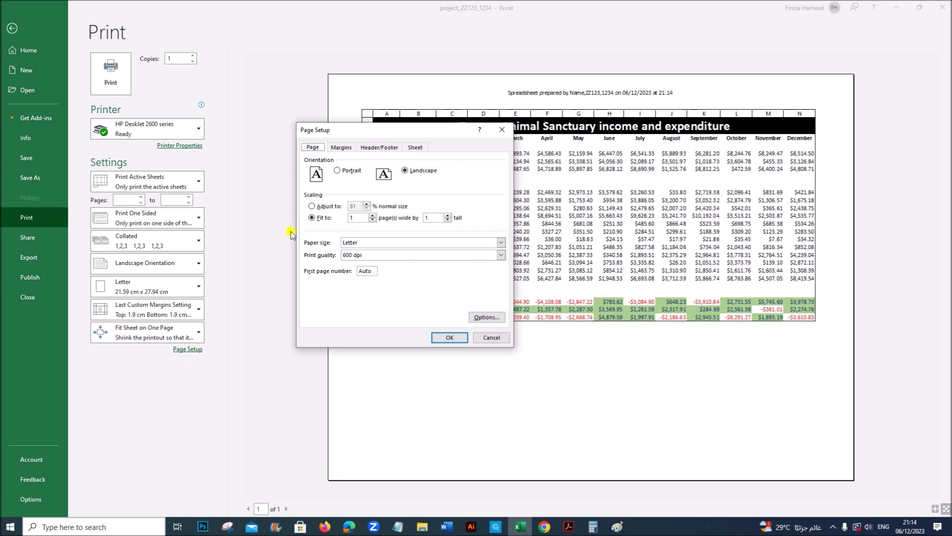
left_click(415, 149)
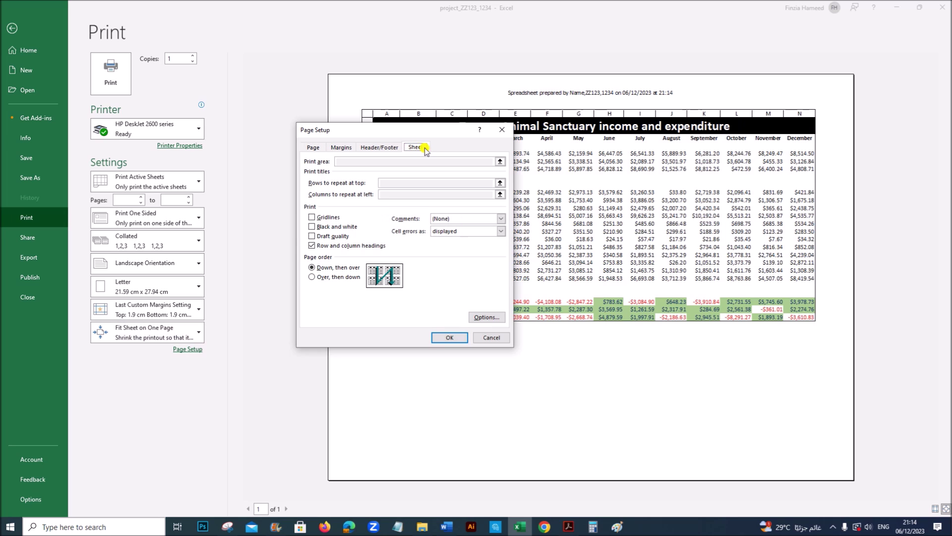
left_click(312, 245)
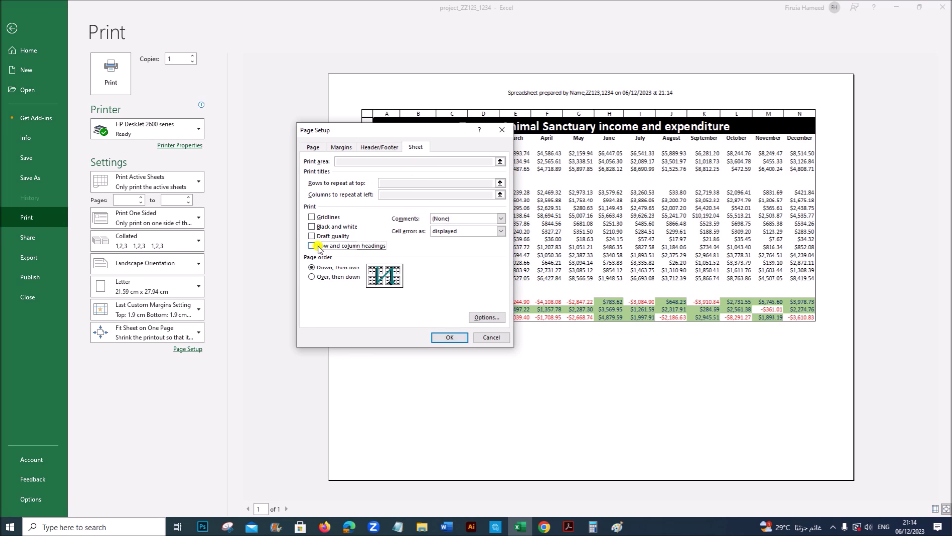
left_click(442, 341)
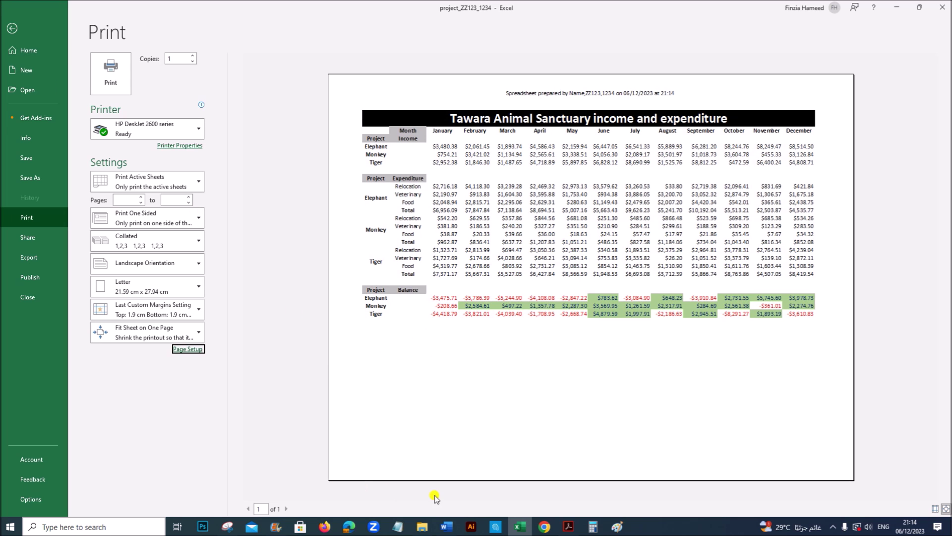
Switch to the exam paper in Acrobat and read the rest of question 15 and the Task 5 evidence document instructions
left_click(569, 526)
scroll(352, 450, "down", 1)
scroll(352, 450, "down", 1)
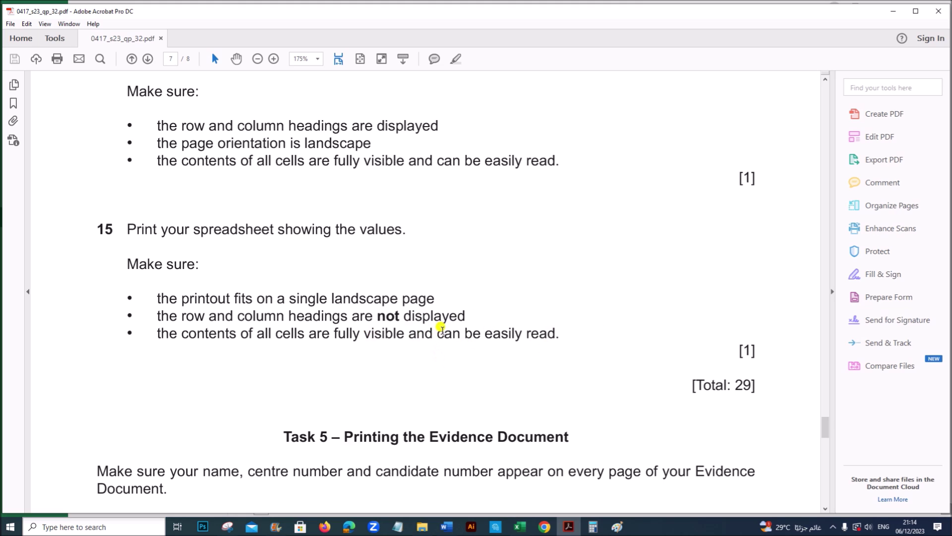
scroll(445, 327, "down", 1)
scroll(445, 327, "down", 2)
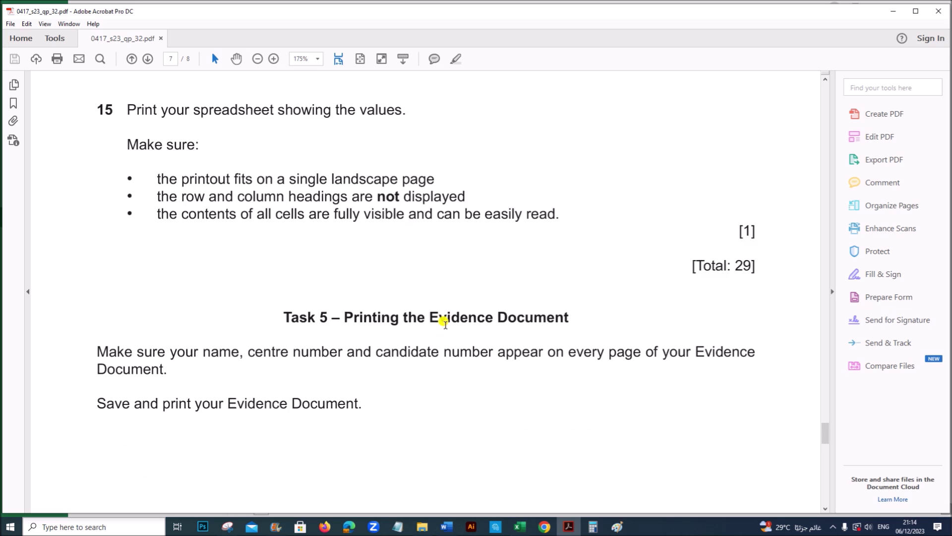
scroll(419, 312, "down", 2)
scroll(444, 406, "down", 4)
scroll(445, 406, "up", 6)
Switch to the evidence document in Word and look through its pages up to the Step 13 screenshot
left_click(456, 525)
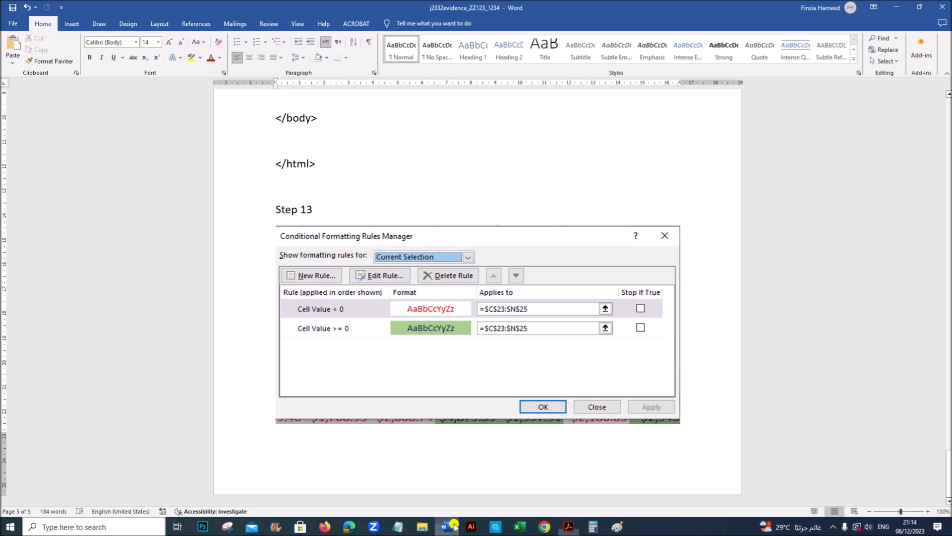
scroll(417, 384, "up", 8)
scroll(433, 390, "up", 2)
scroll(433, 390, "down", 9)
Return to the exam paper in Acrobat and recheck the requirements of questions 14 and 15 and Task 5
left_click(568, 526)
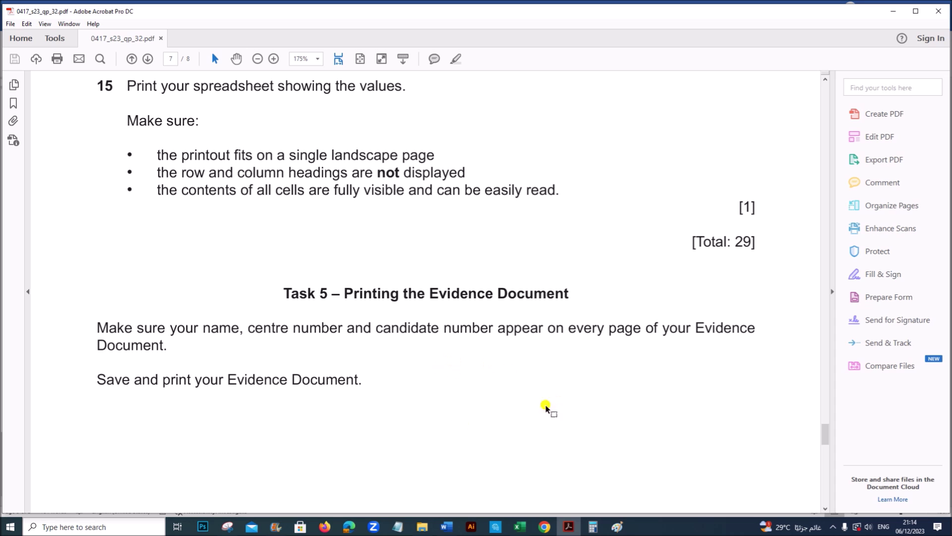
scroll(508, 415, "up", 5)
scroll(508, 416, "up", 1)
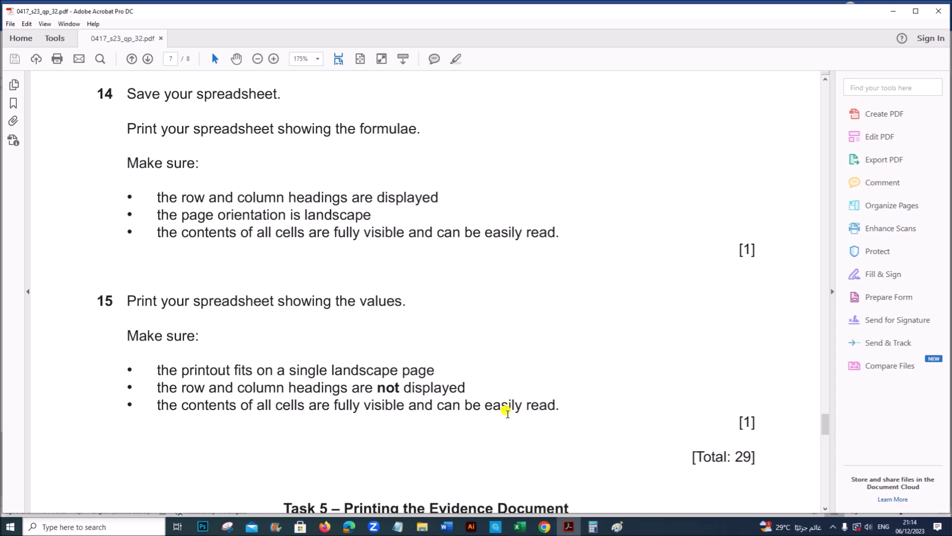
scroll(506, 411, "down", 6)
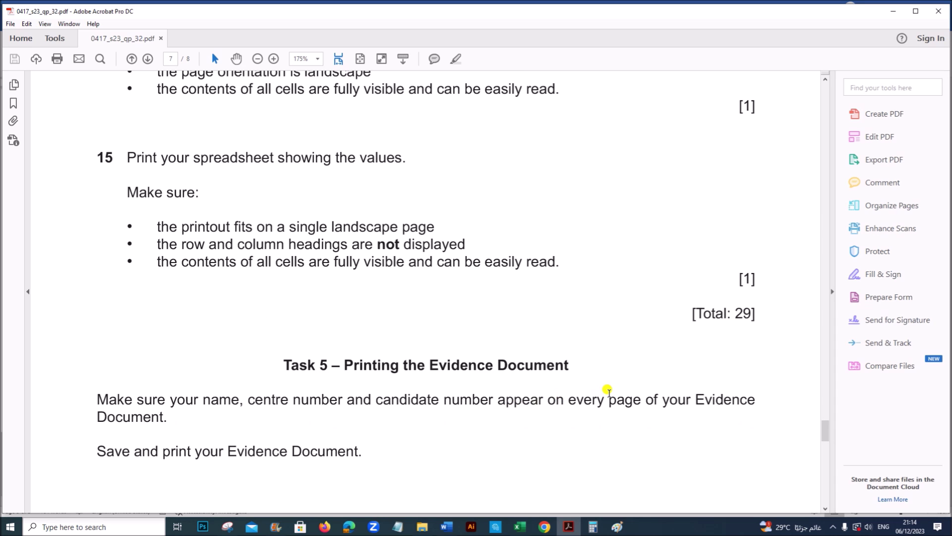